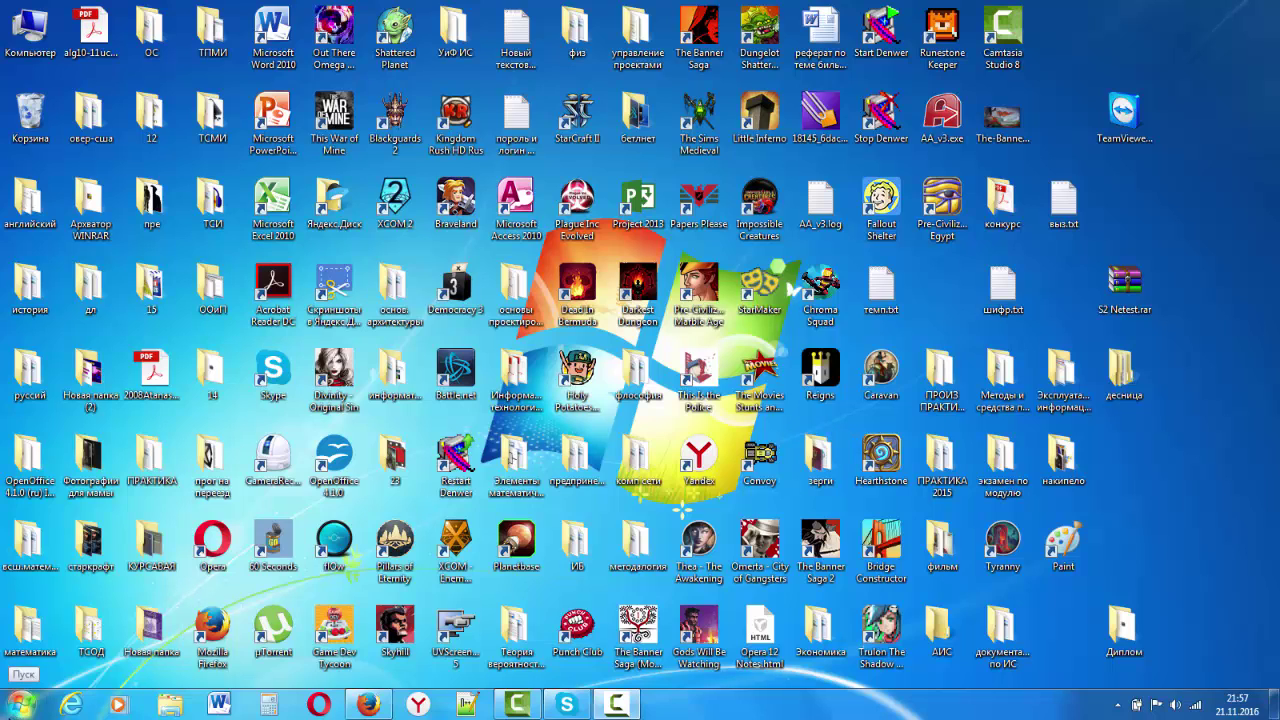
- Open local disk C: from Computer to view its folders, and return to the list of drives
left_click(20, 706)
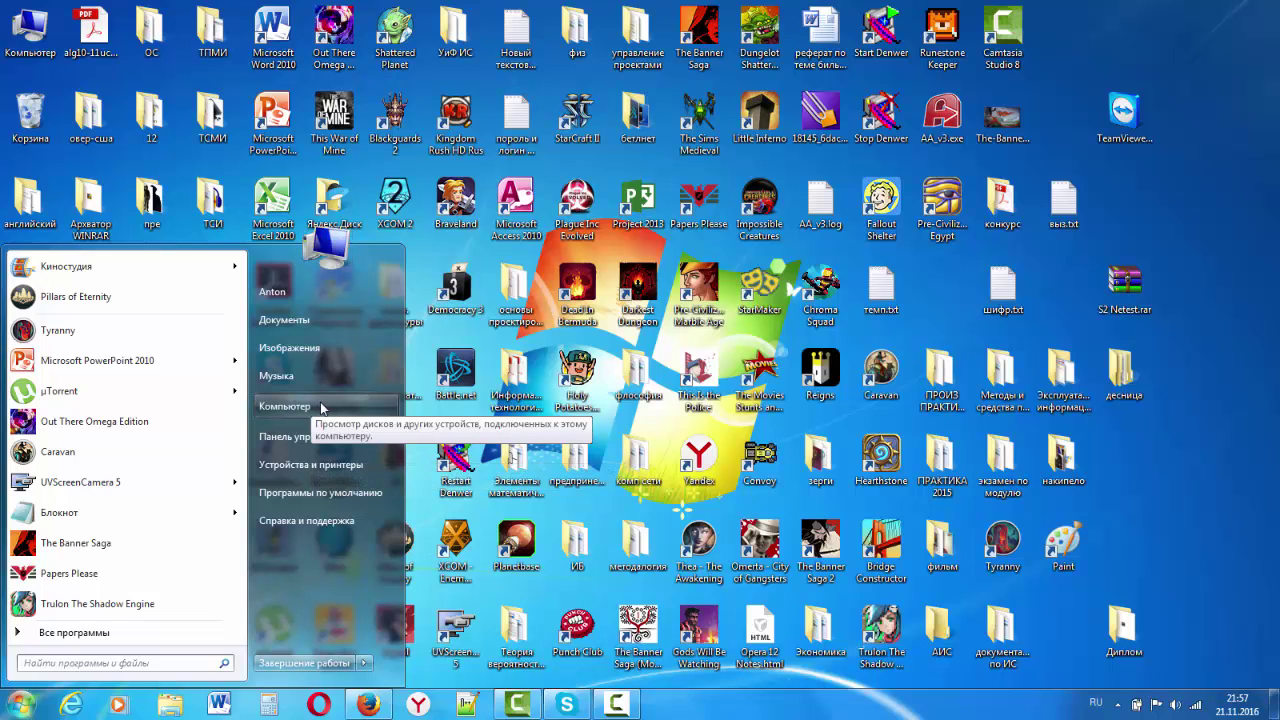
key("Escape")
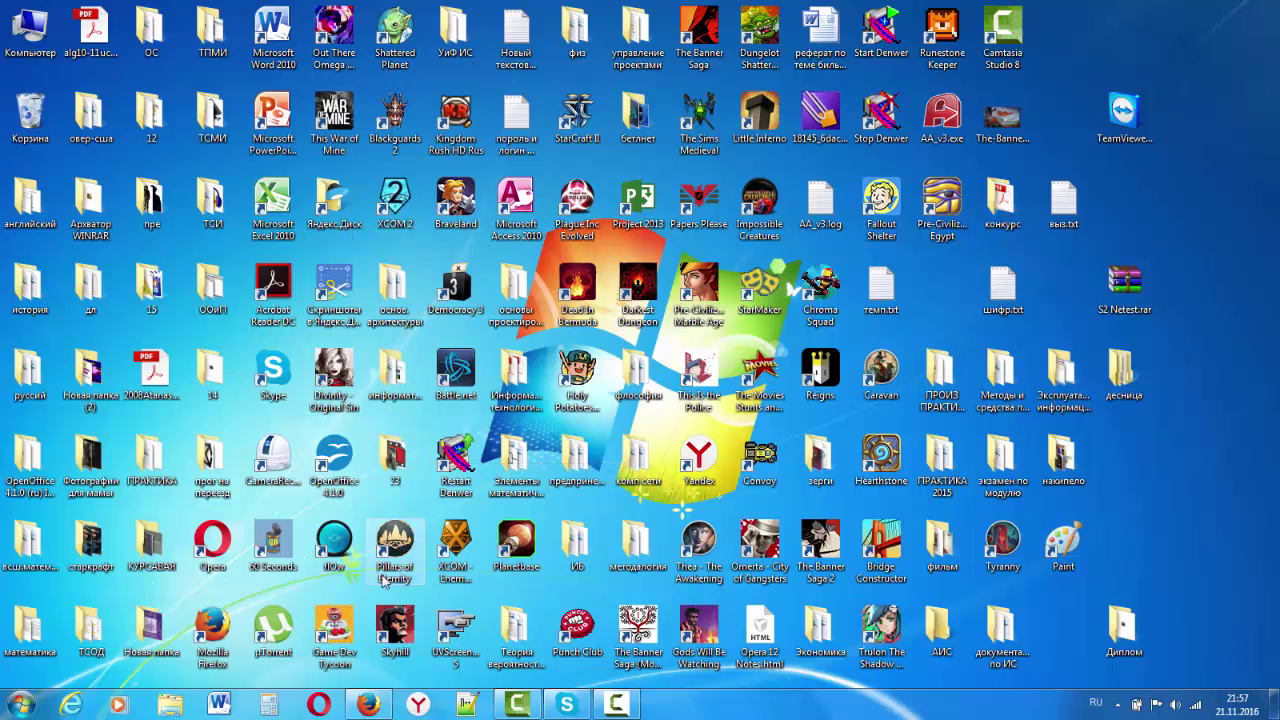
double_click(1015, 456)
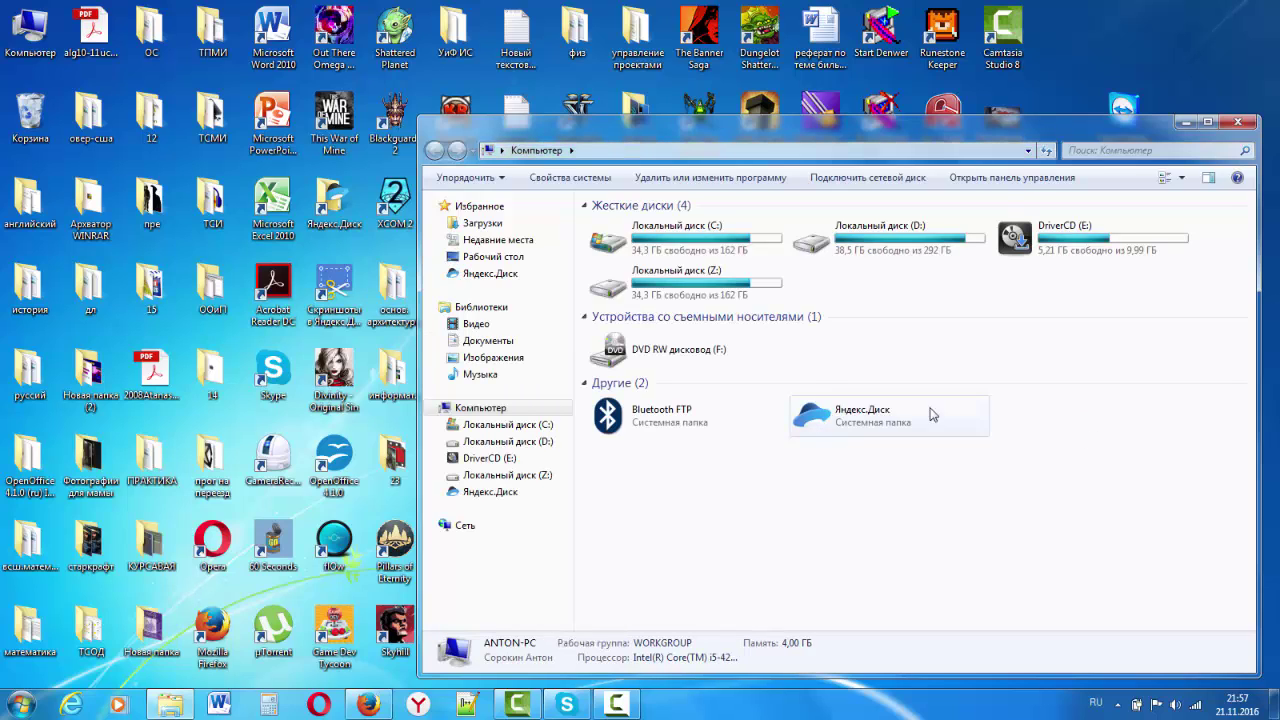
left_click(710, 240)
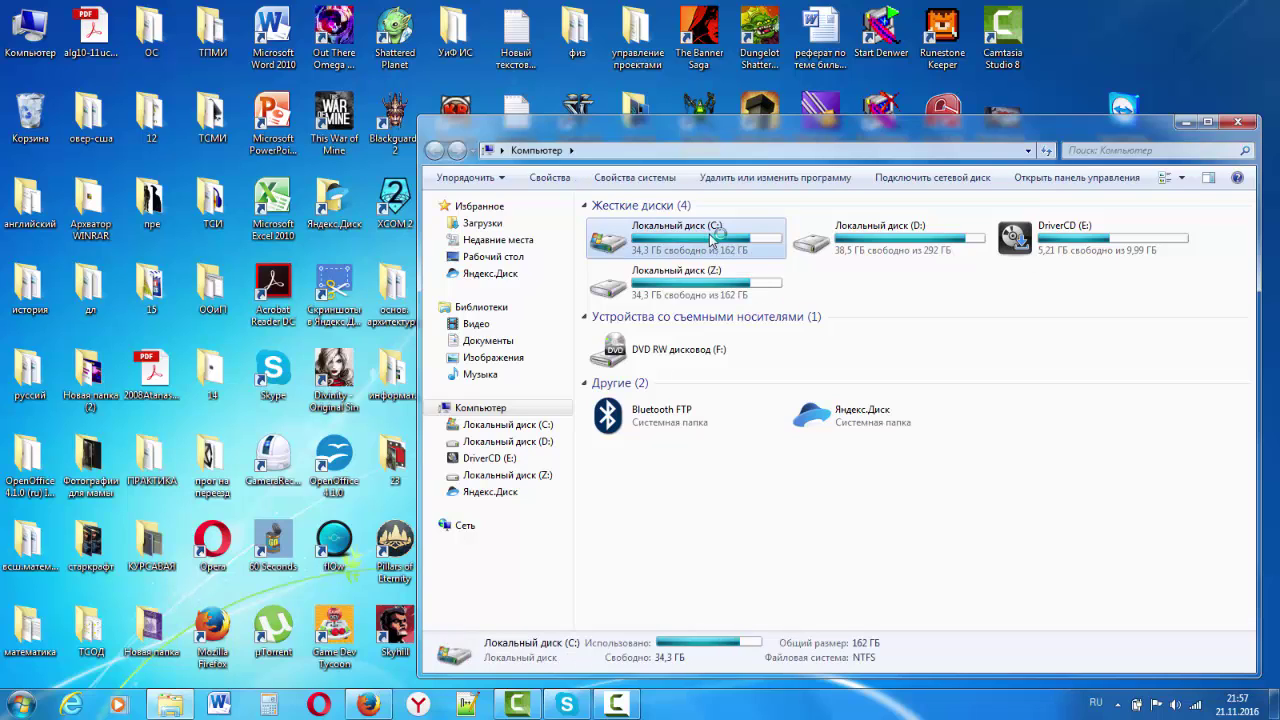
double_click(710, 238)
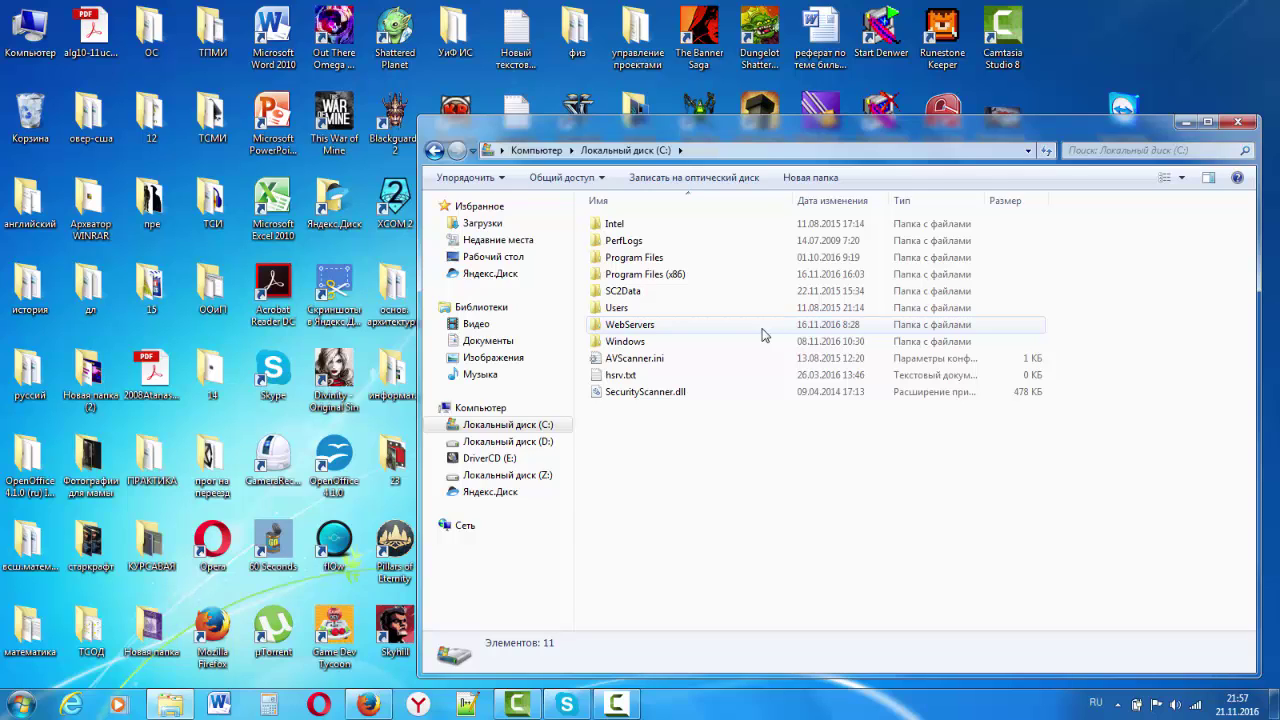
mouse_move(762, 334)
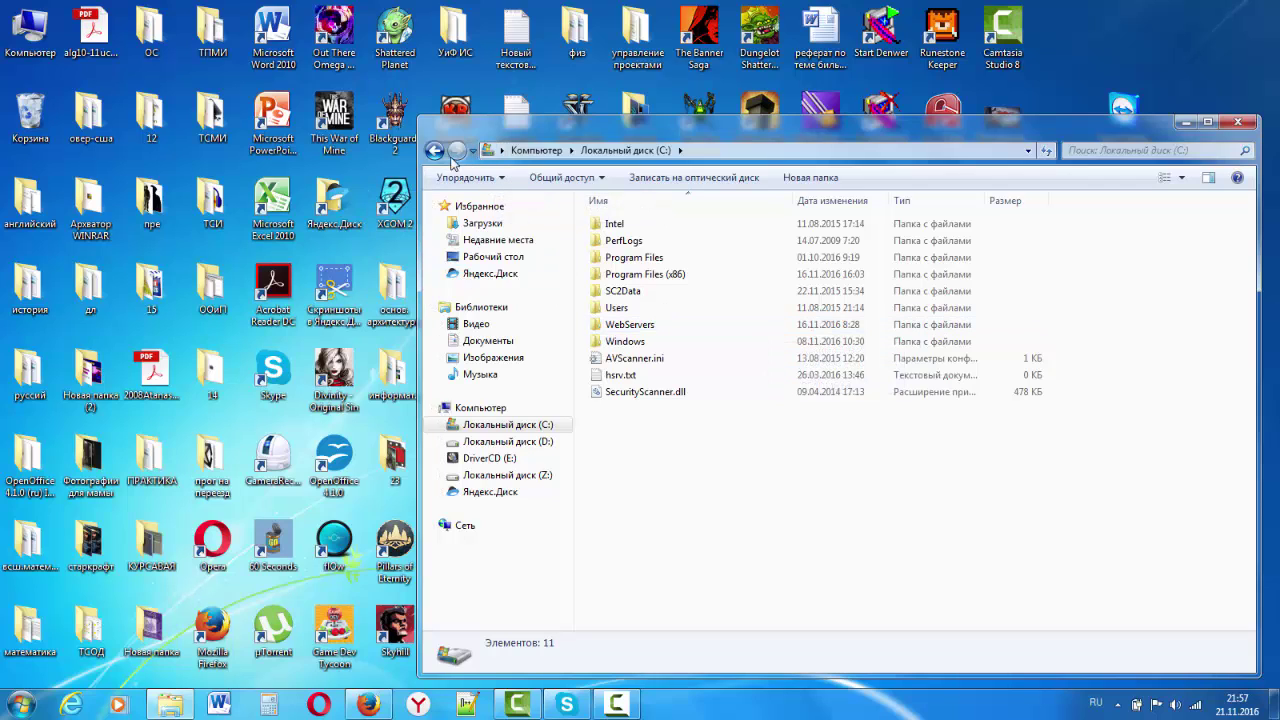
left_click(434, 151)
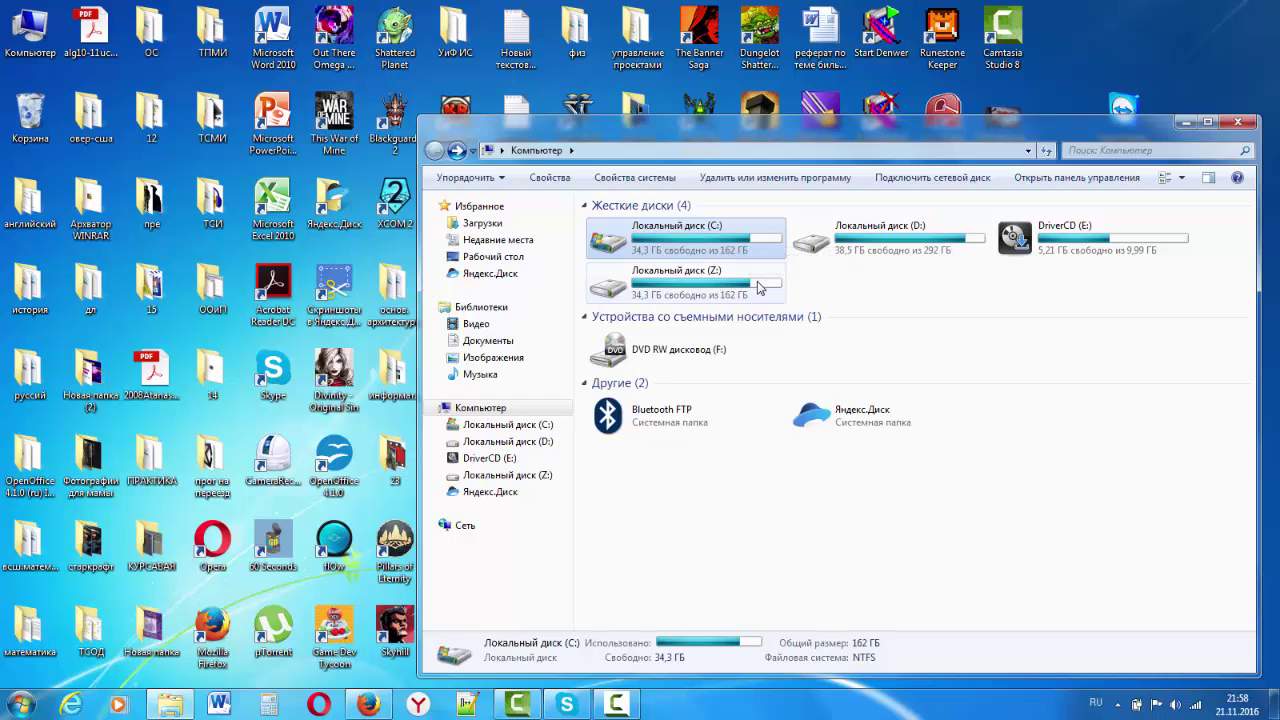
mouse_move(758, 288)
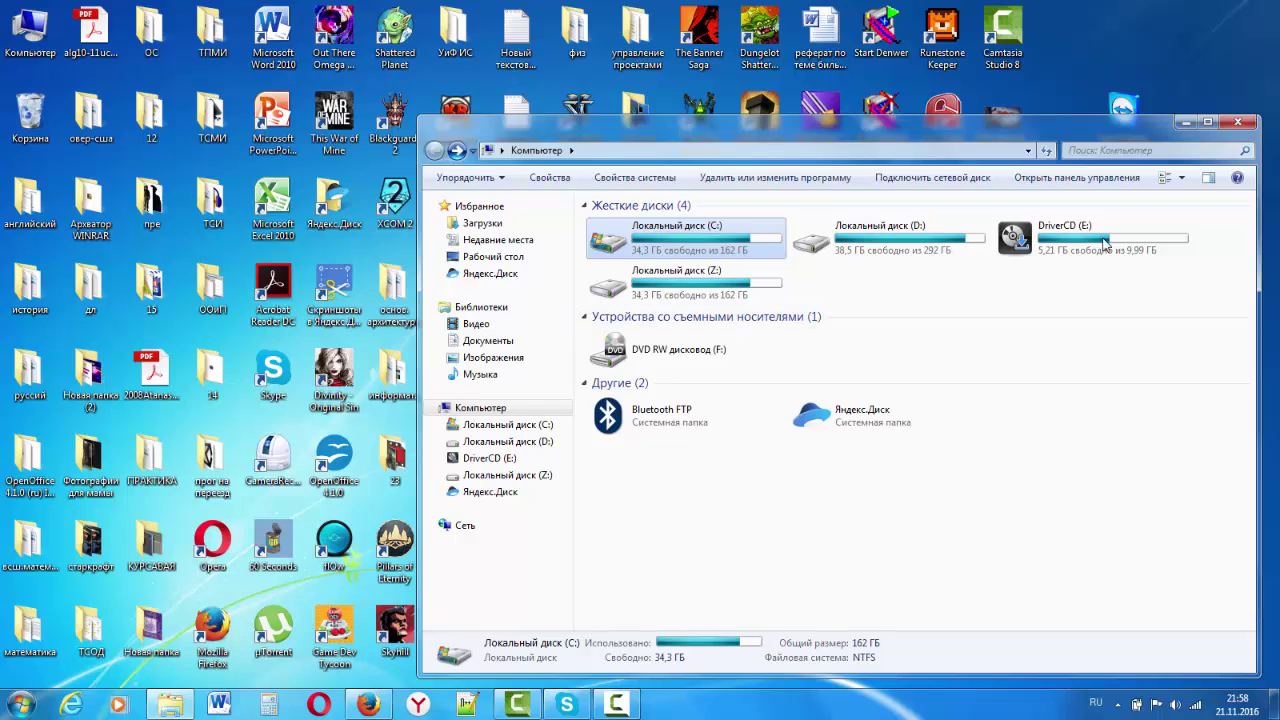
- Minimise the Computer window and move the Pre-Civilization Marble Age shortcut next to This Is the Police on the desktop
left_click(1186, 123)
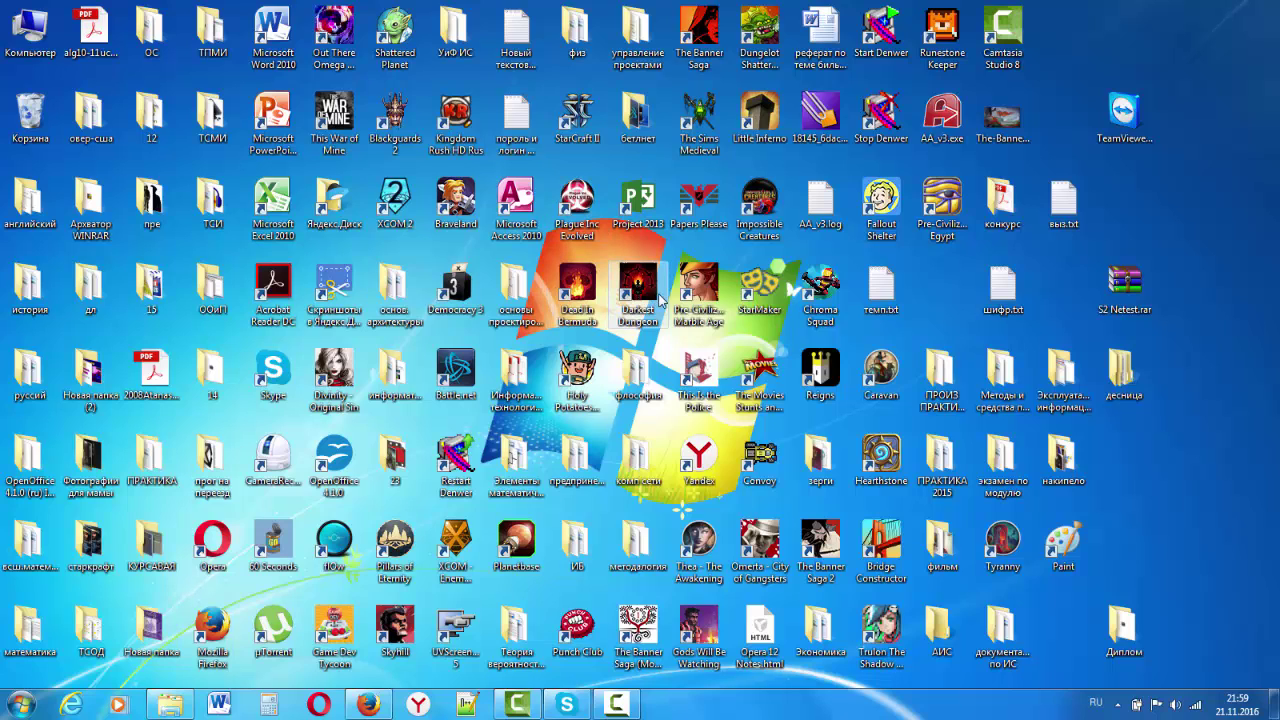
left_click_drag(699, 285, 760, 385)
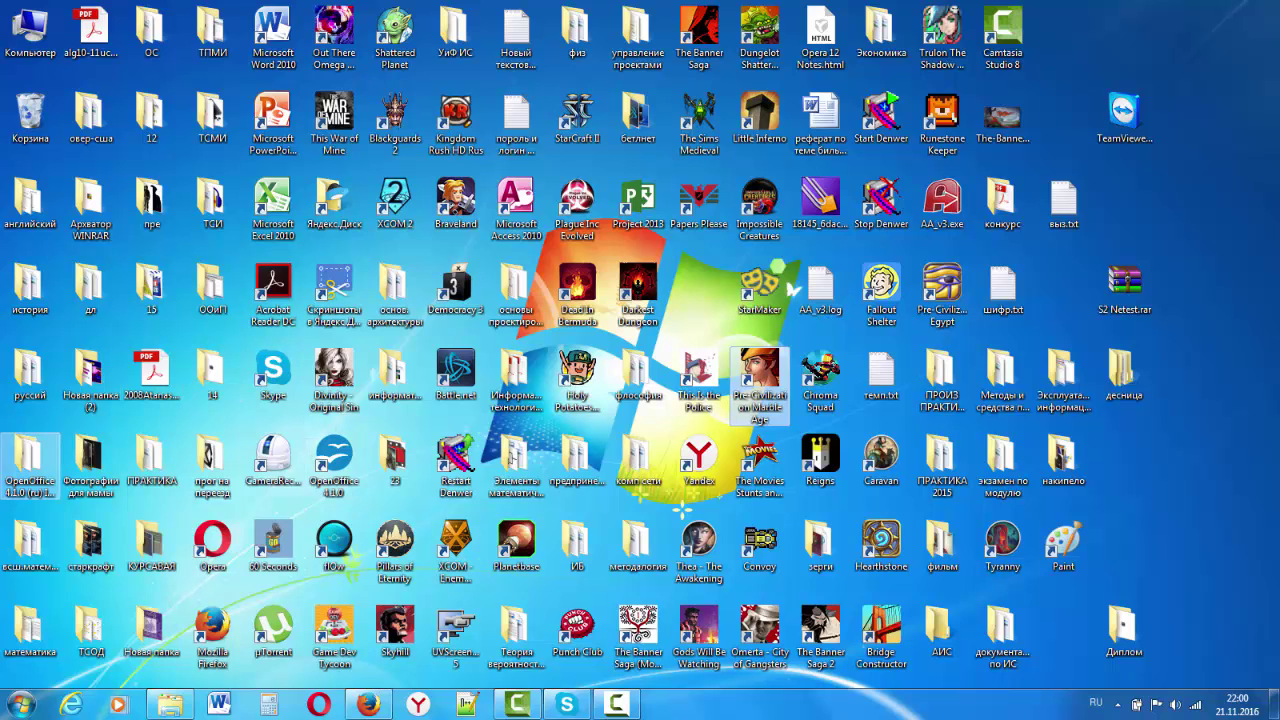
left_click(20, 704)
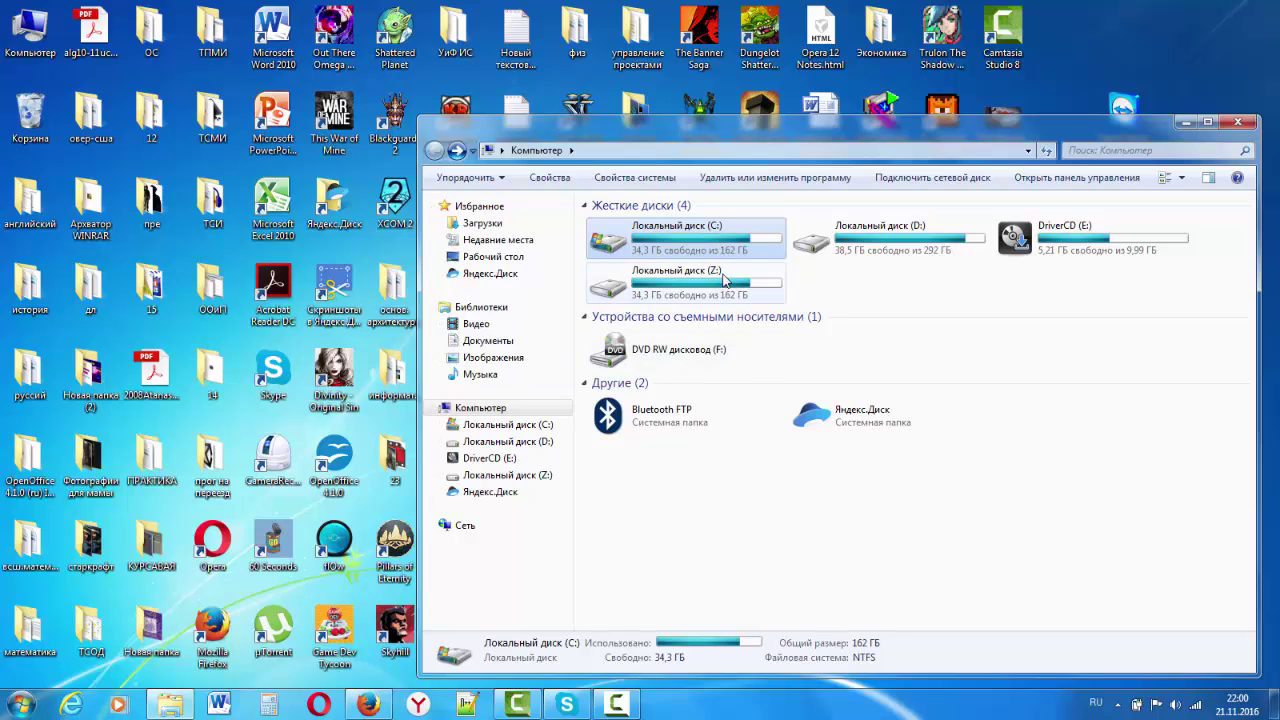
double_click(712, 233)
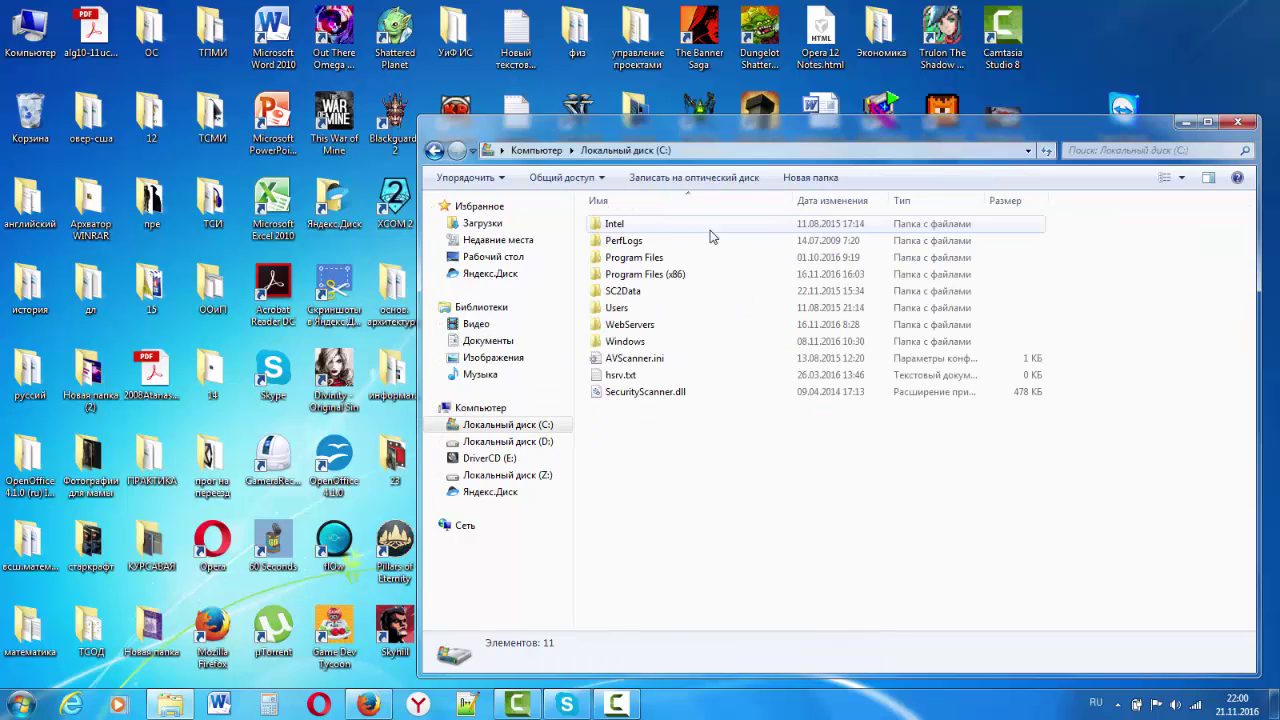
left_click(653, 334)
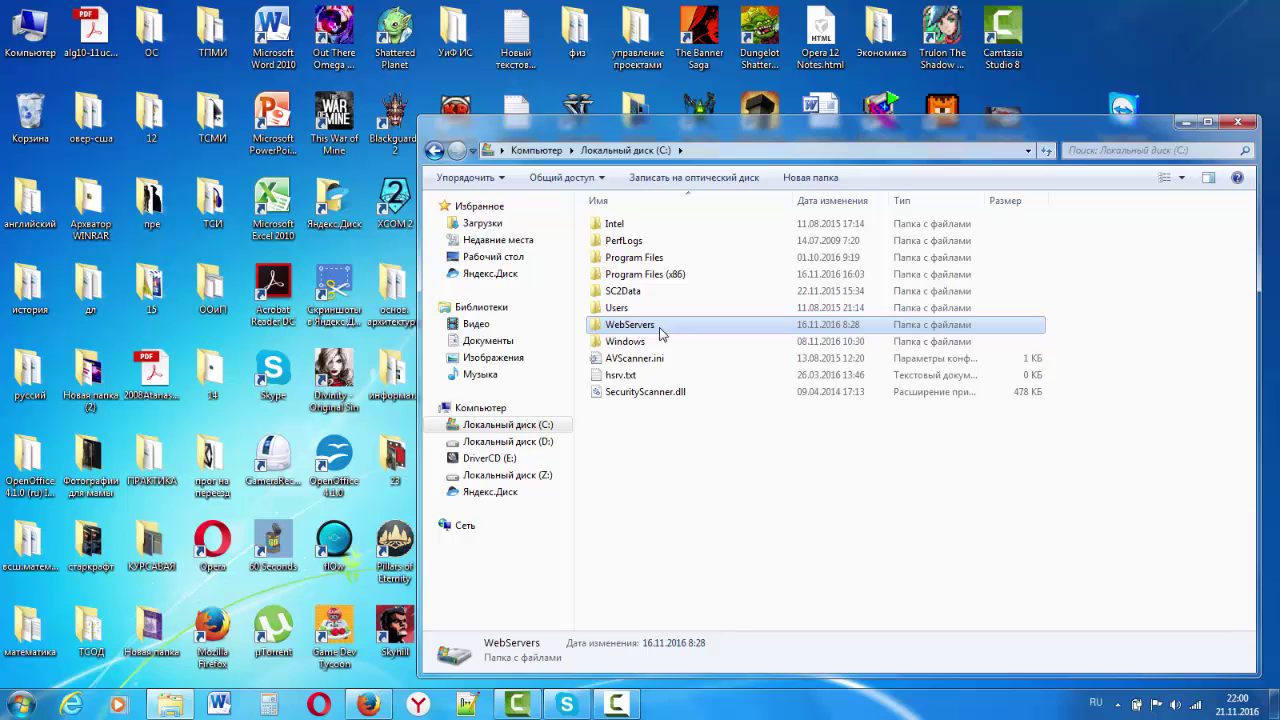
double_click(657, 332)
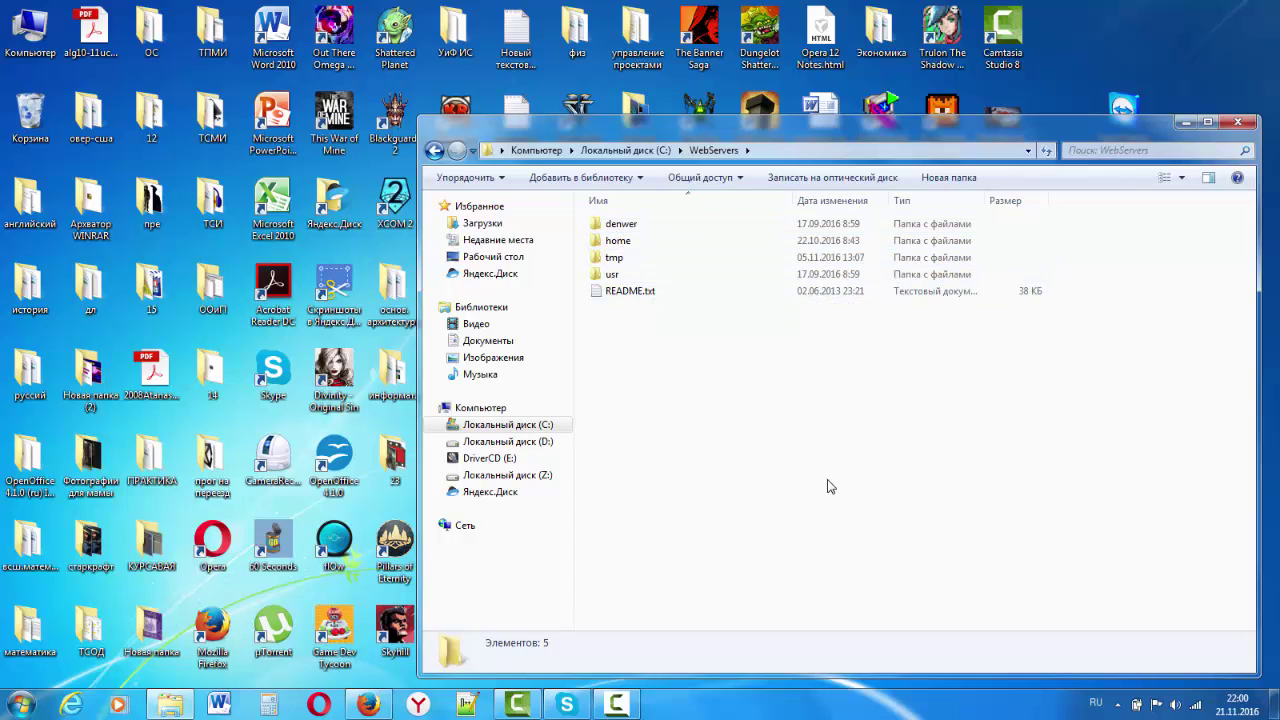
double_click(615, 244)
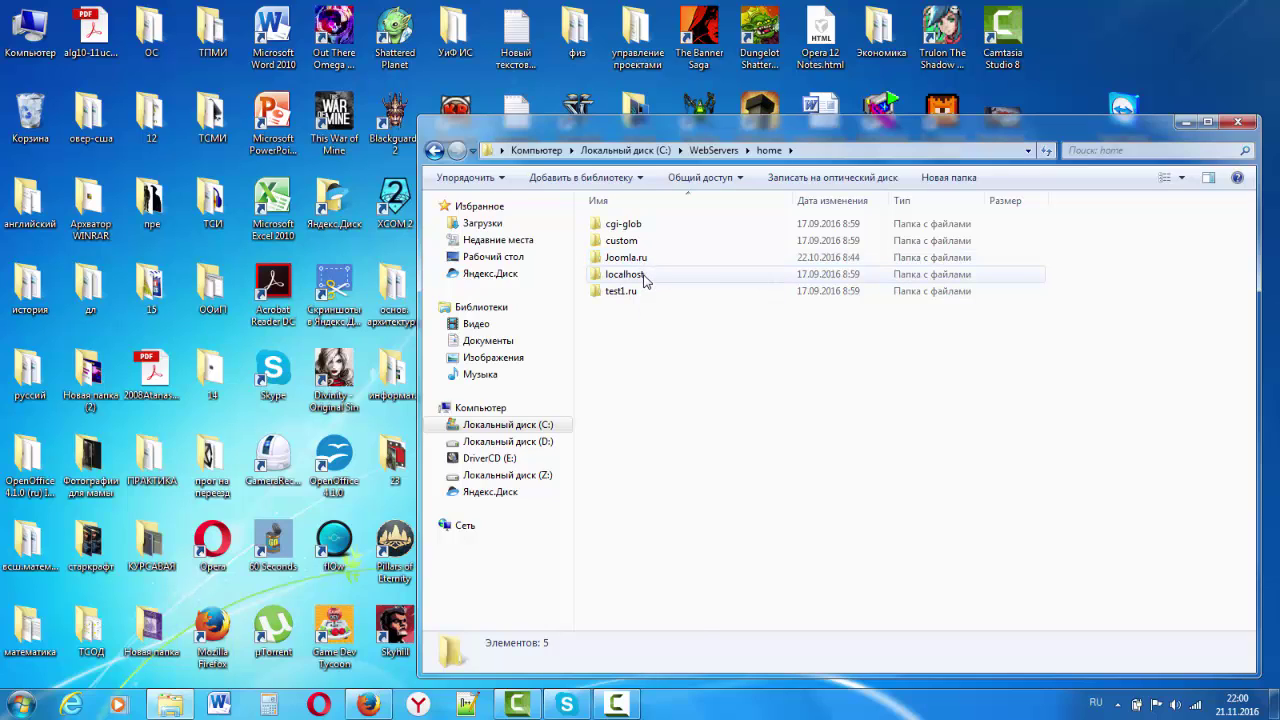
double_click(644, 279)
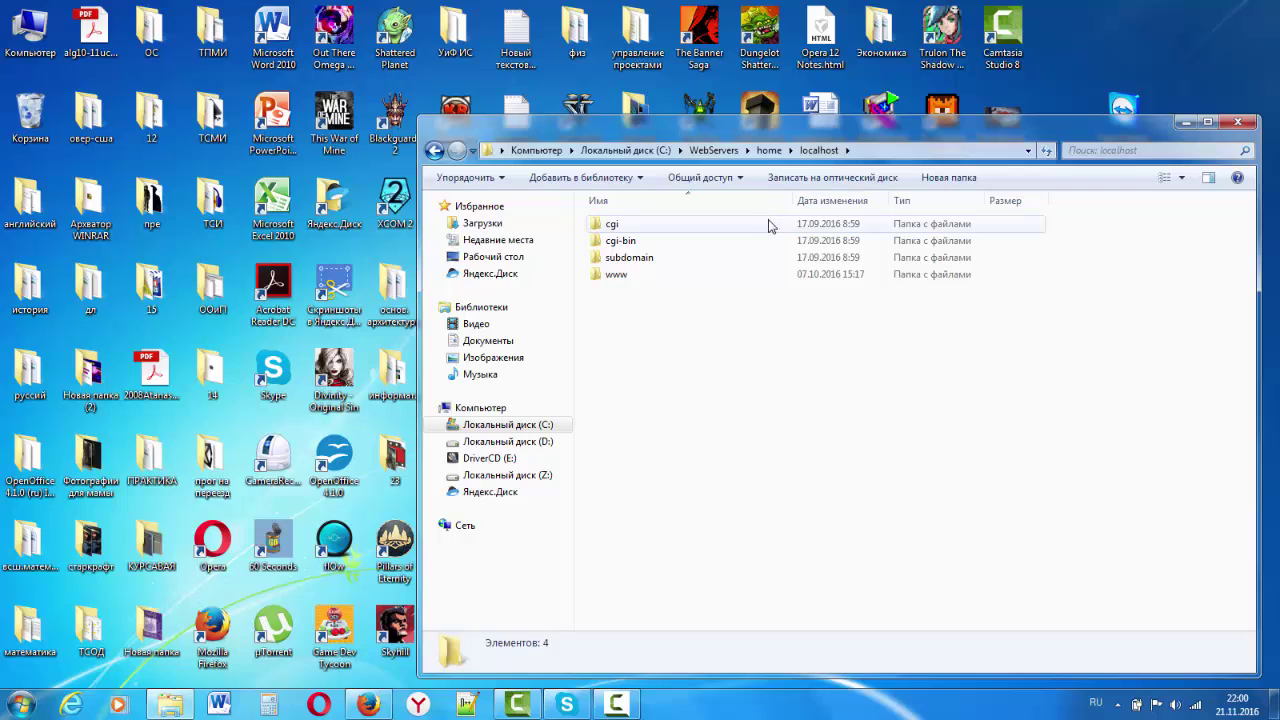
mouse_move(656, 287)
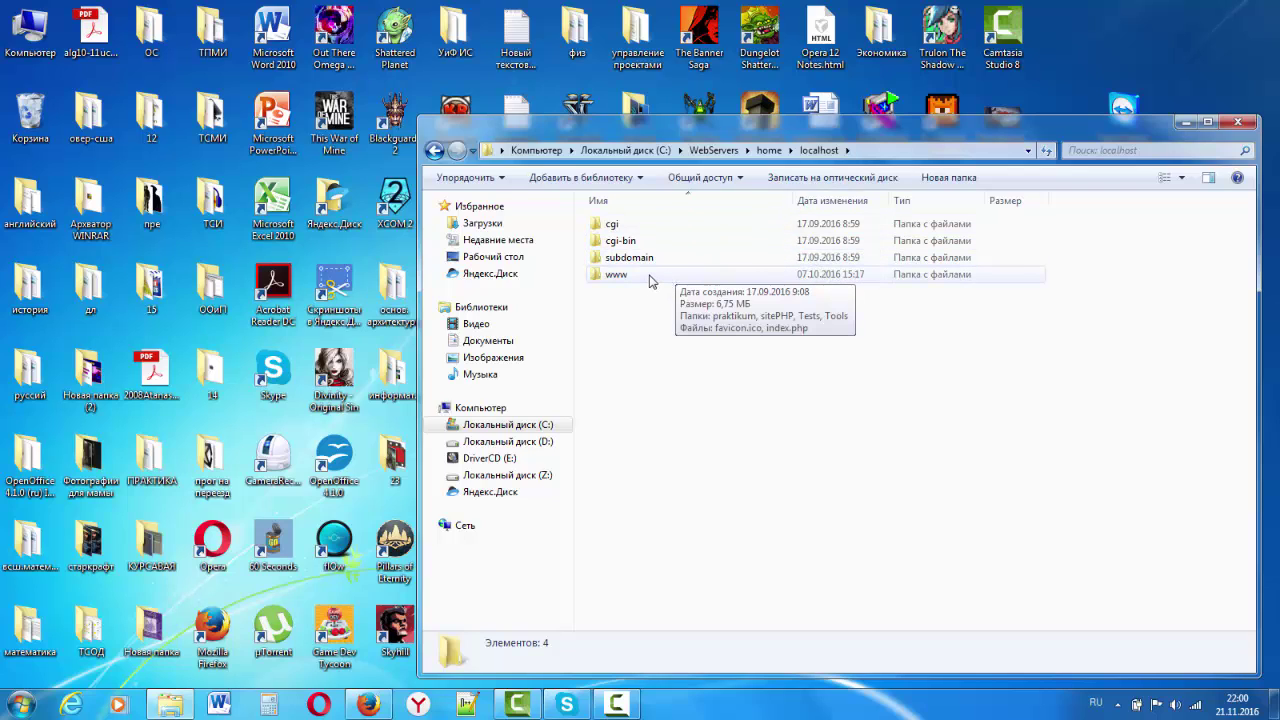
double_click(649, 281)
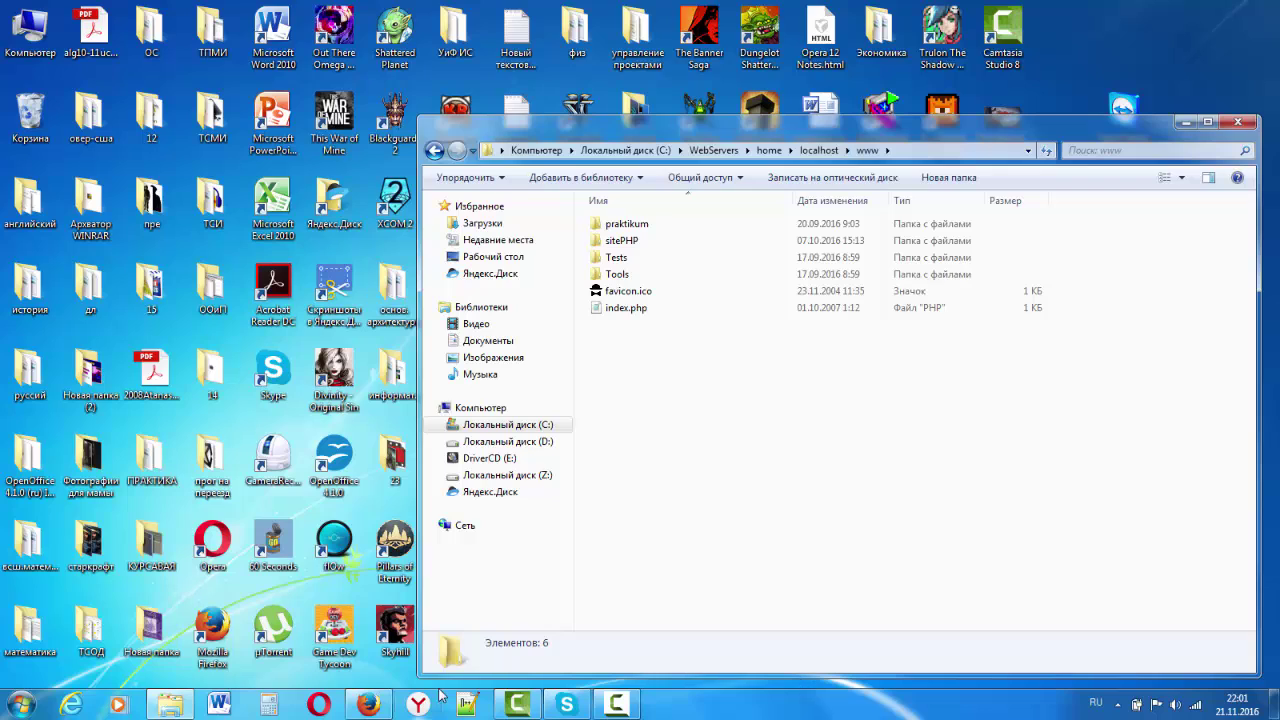
mouse_move(537, 716)
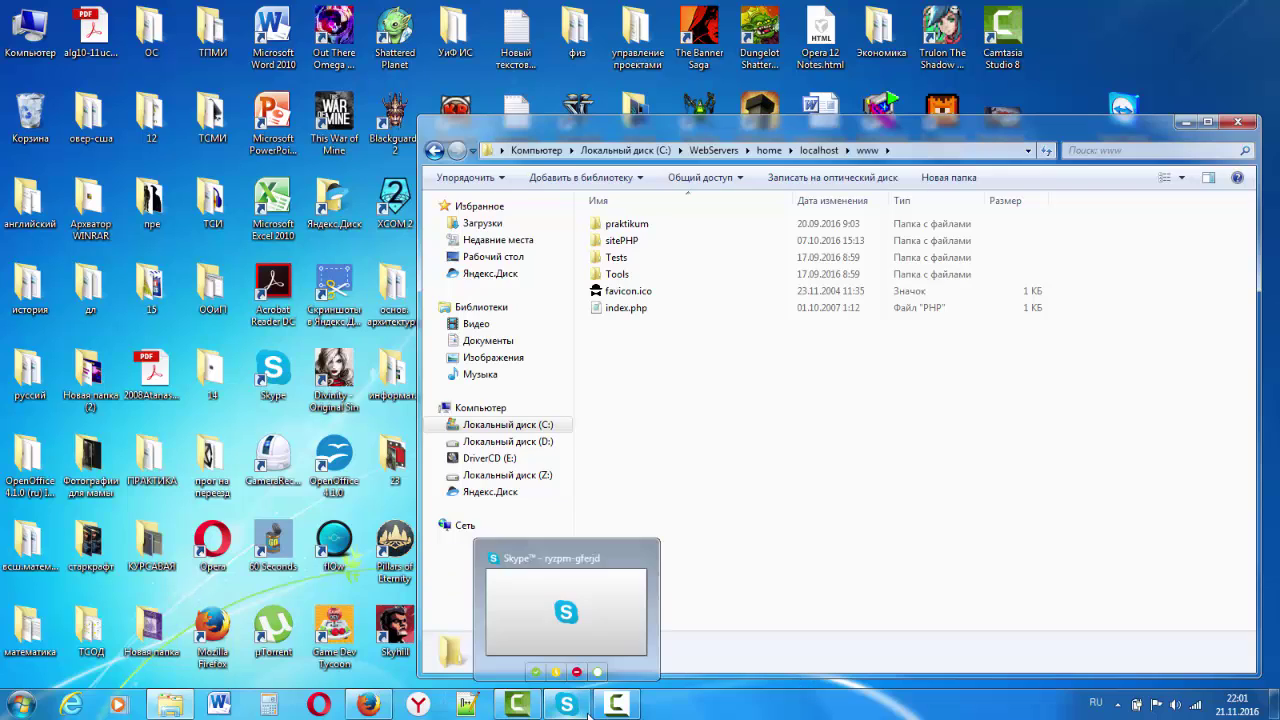
mouse_move(618, 710)
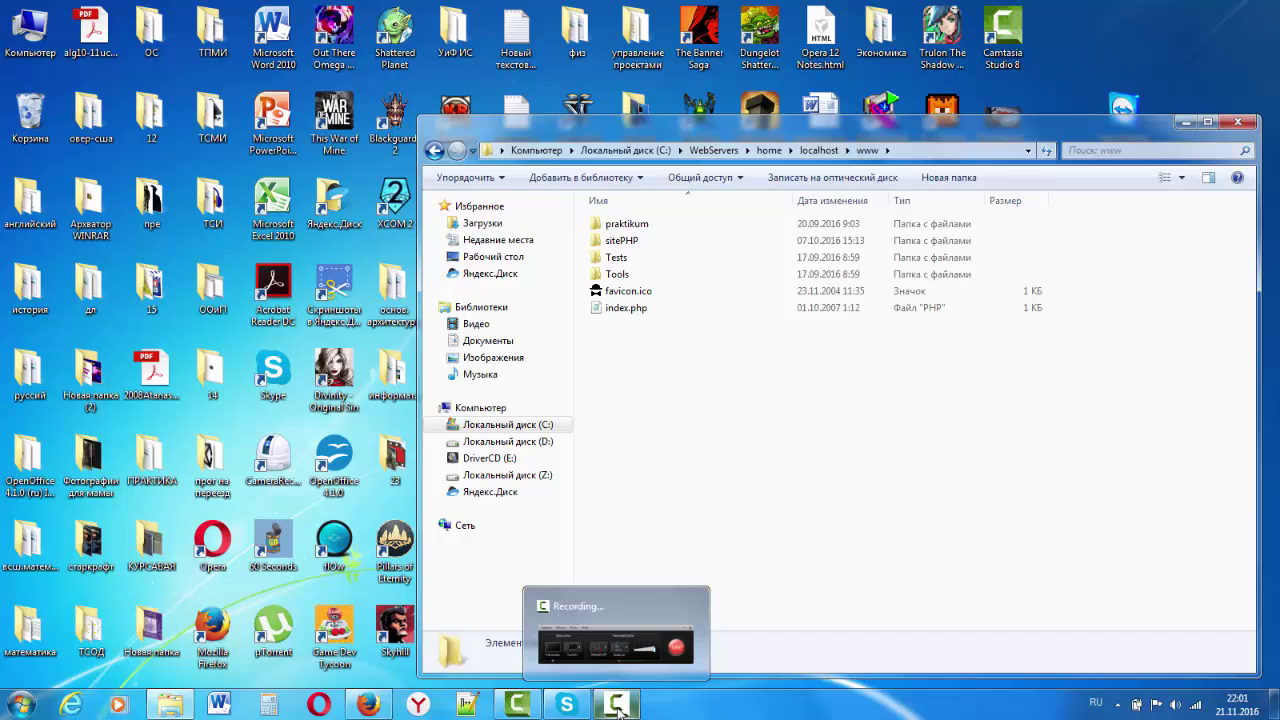
left_click(618, 710)
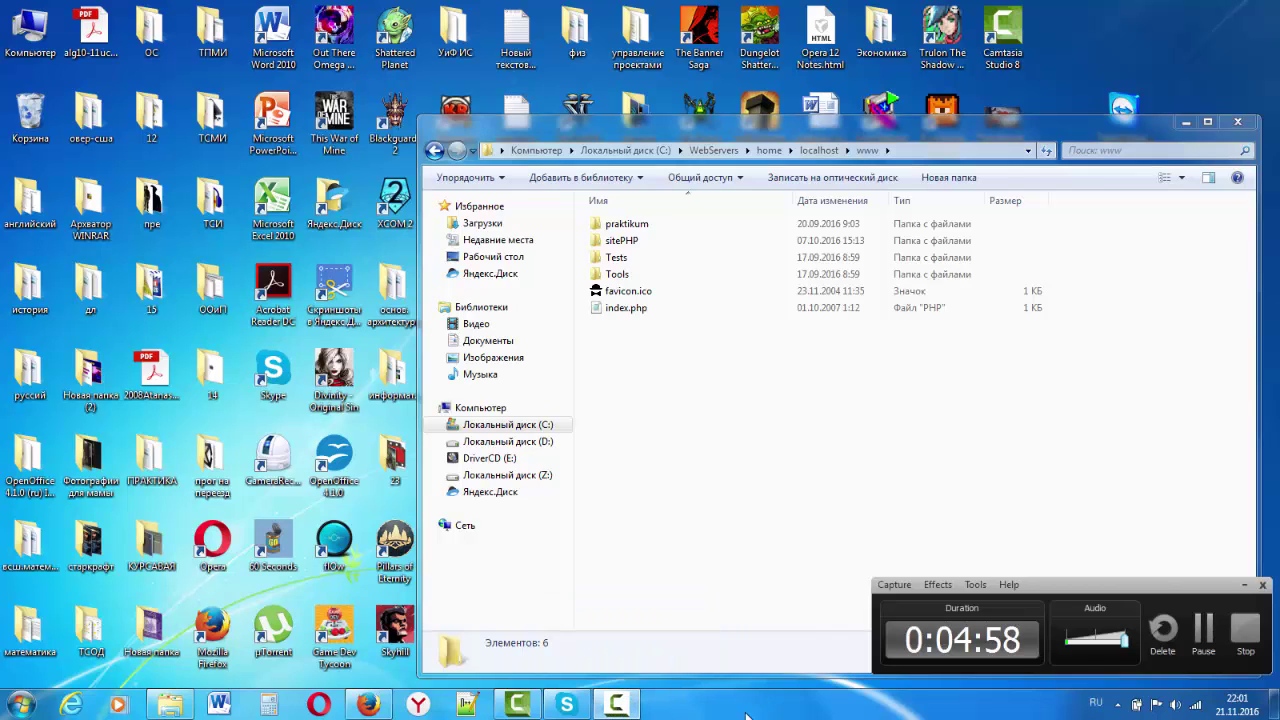
left_click(1262, 585)
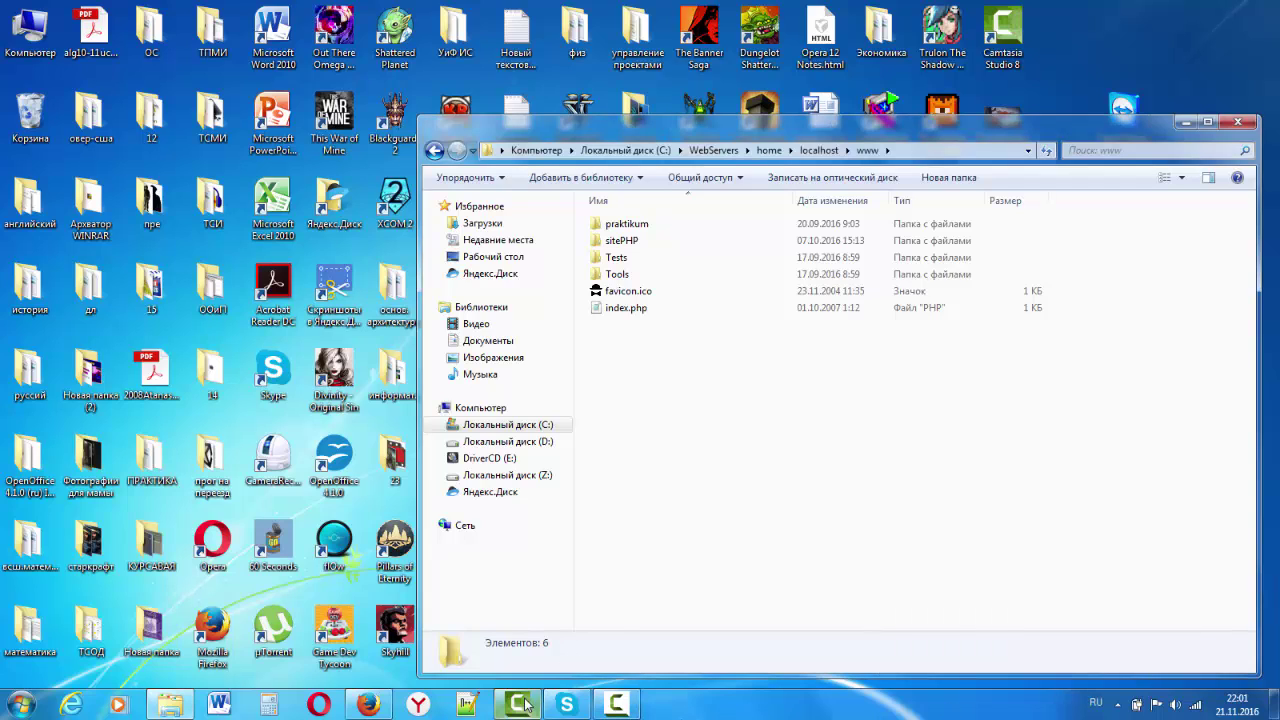
- Minimise the www folder window, start the Denwer server from its desktop shortcut, and check for its icon among the hidden notification icons
mouse_move(622, 703)
left_click(1183, 123)
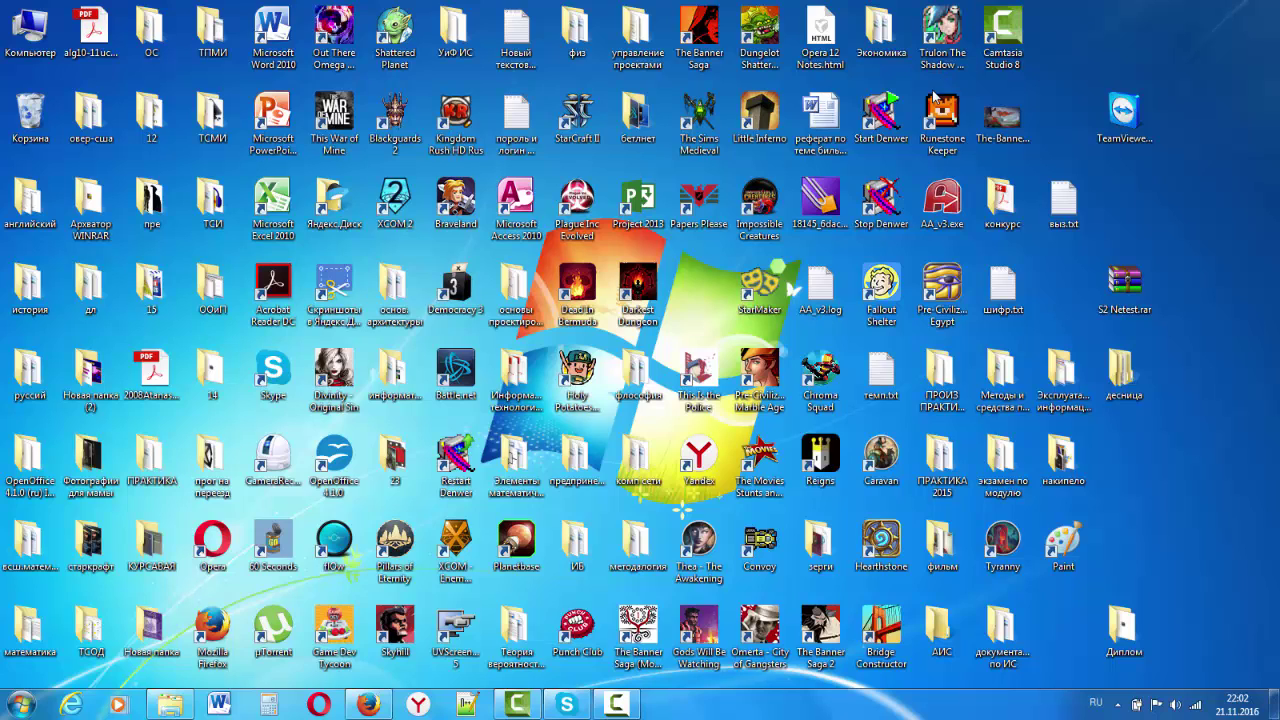
double_click(880, 115)
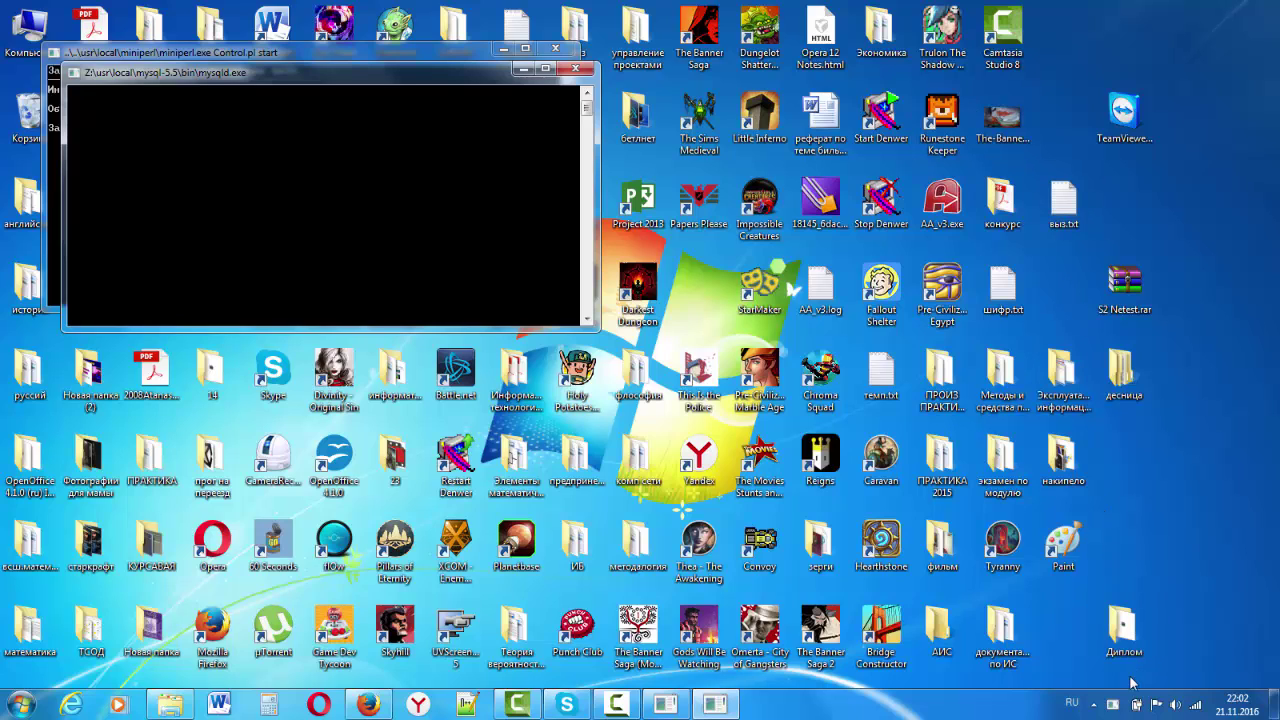
left_click(1098, 705)
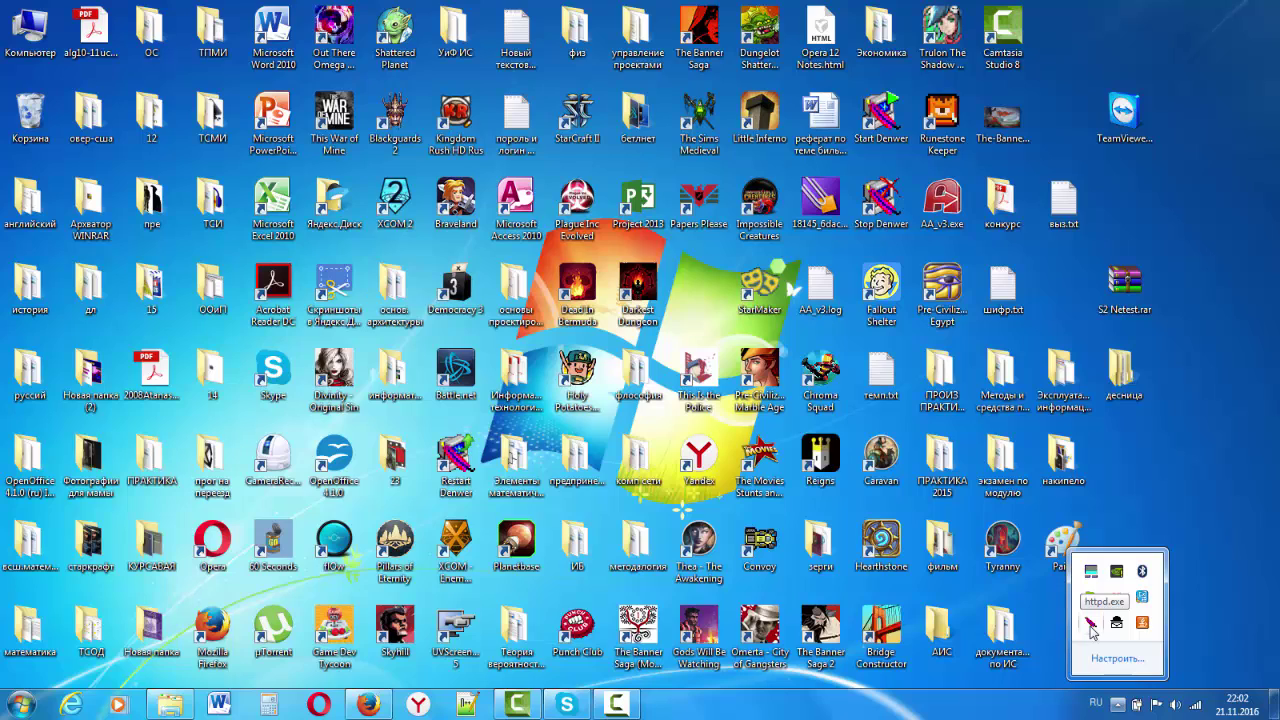
left_click(1179, 586)
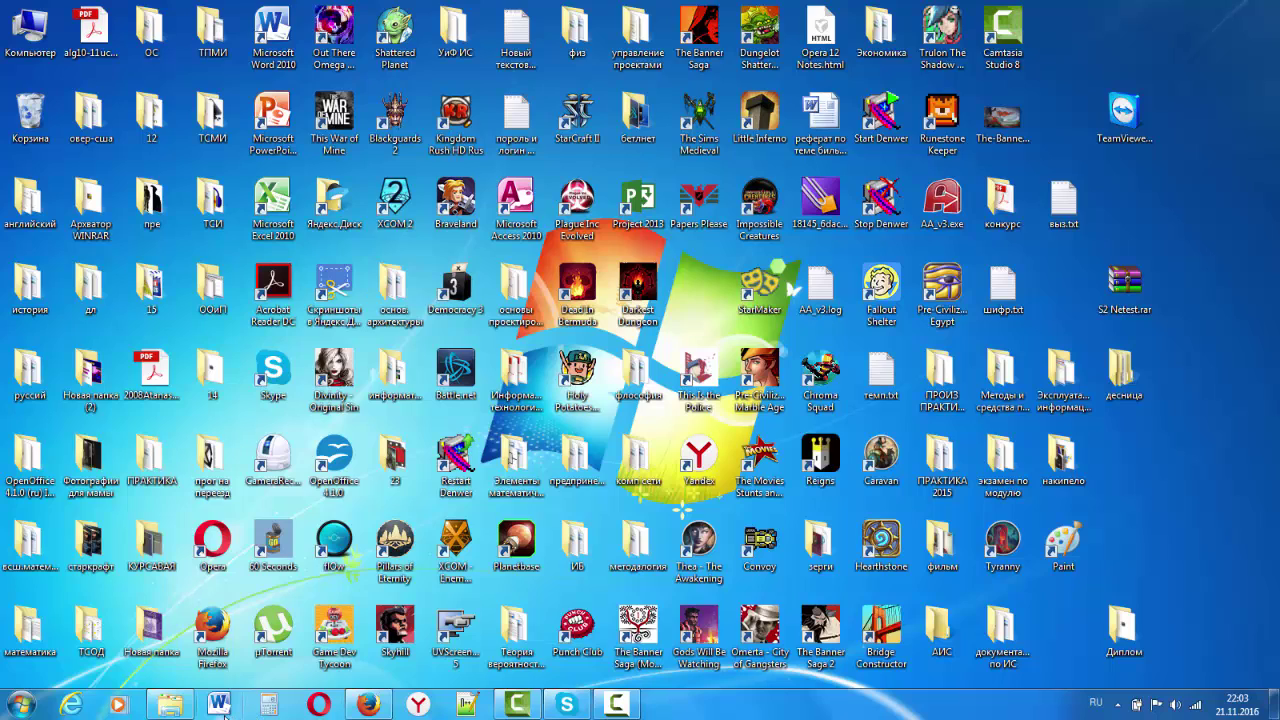
- Restore the www folder window and go back up to the home folder in WebServers
mouse_move(183, 712)
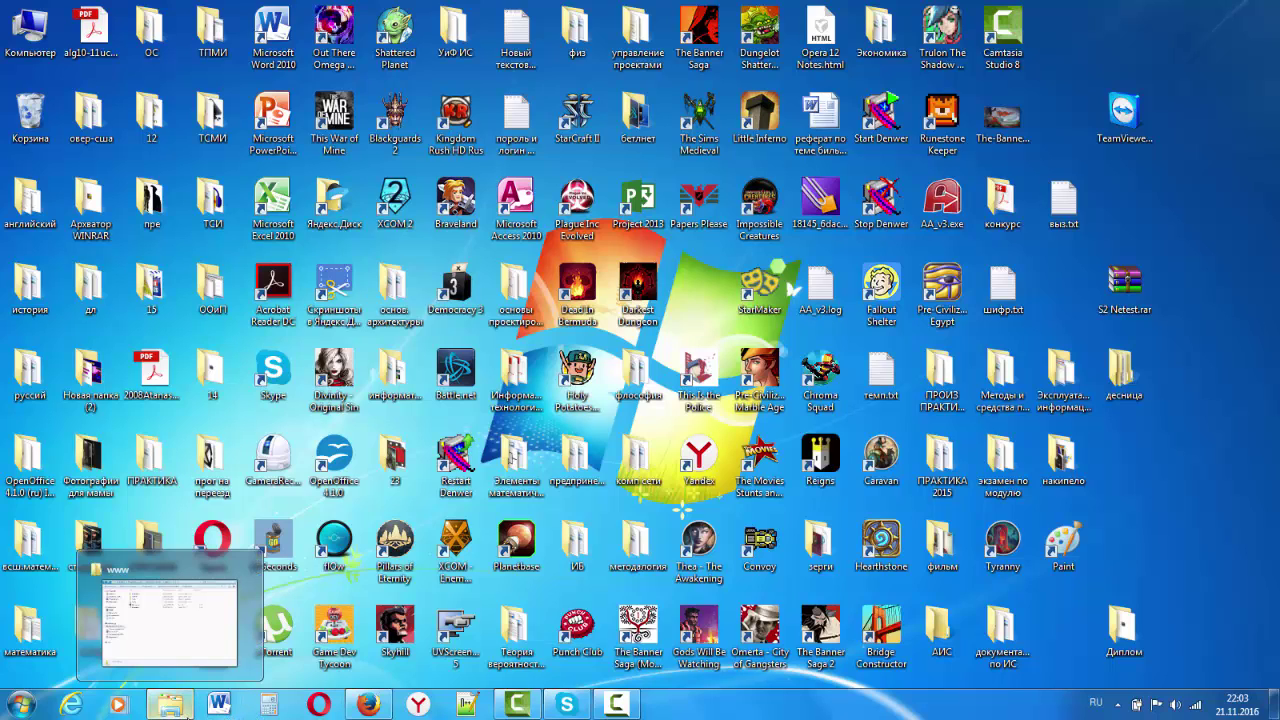
left_click(186, 712)
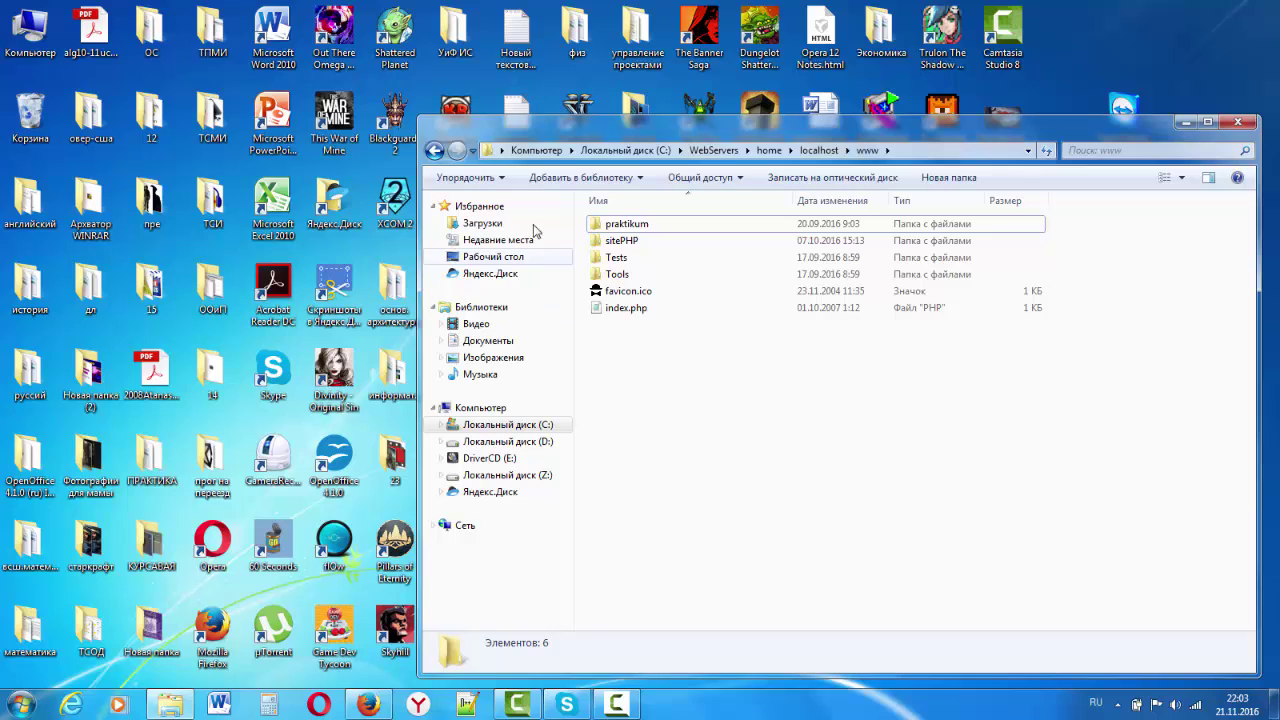
left_click(434, 151)
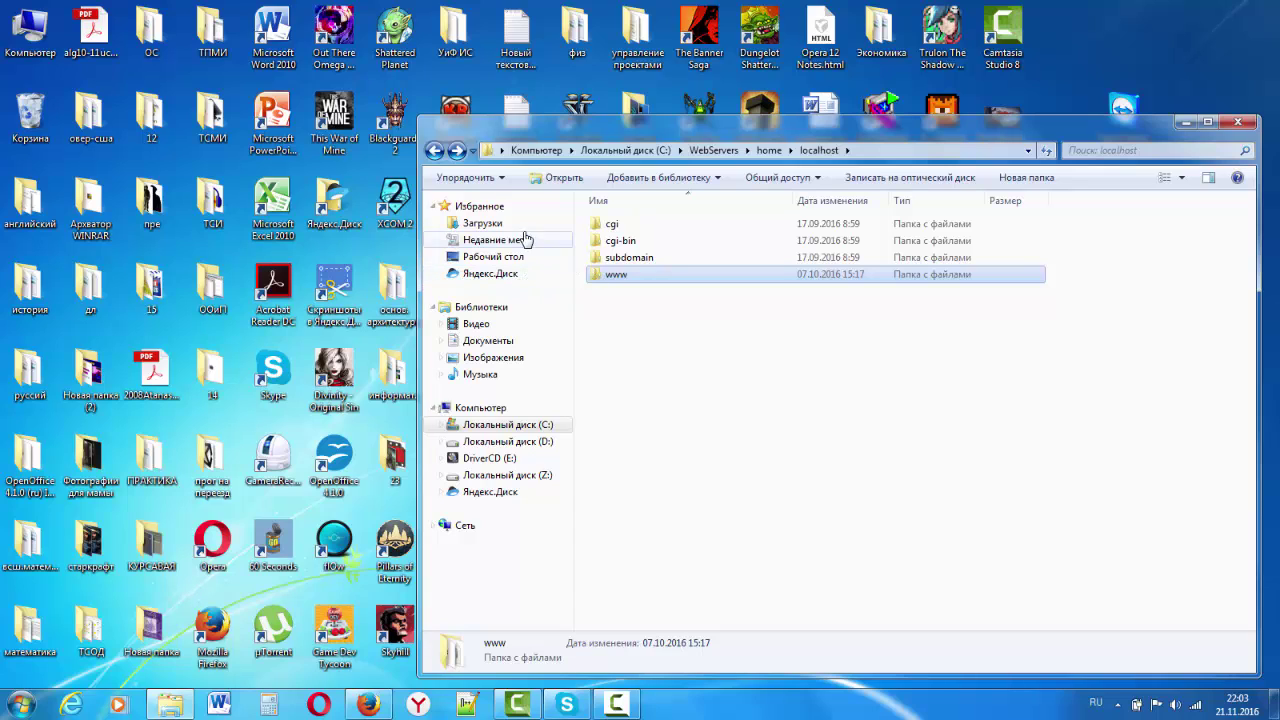
left_click(434, 150)
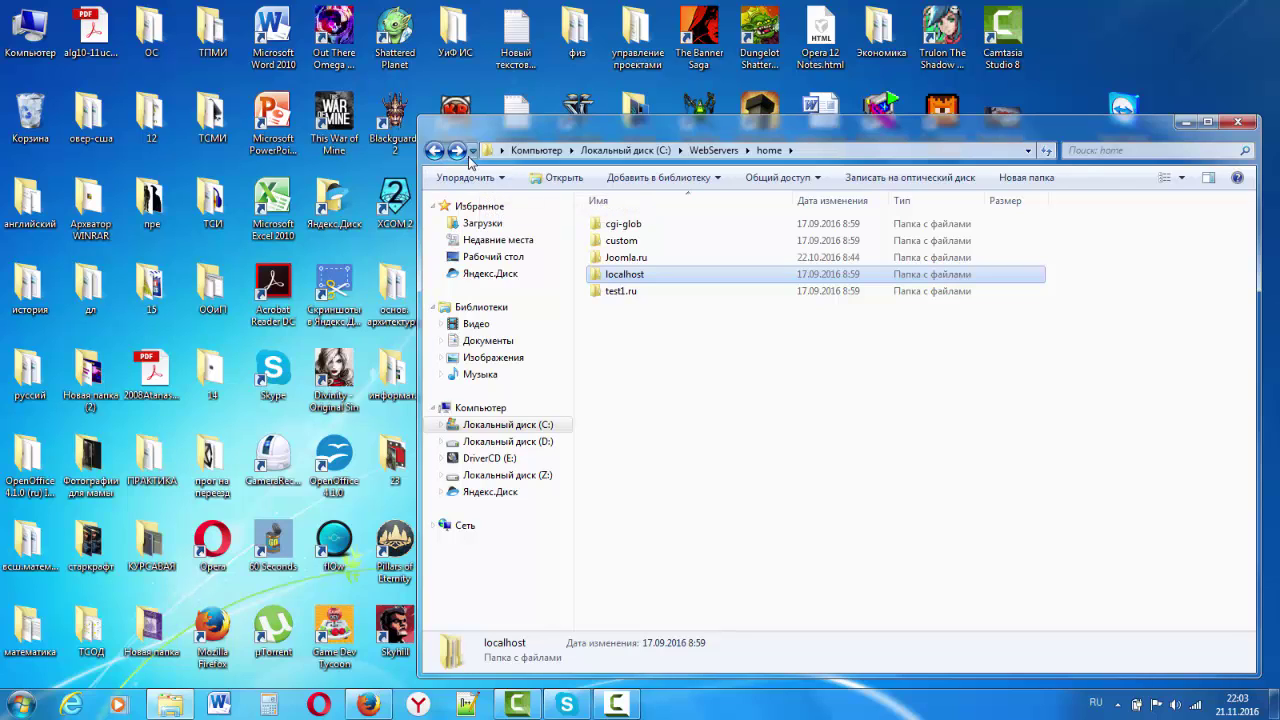
left_click(460, 152)
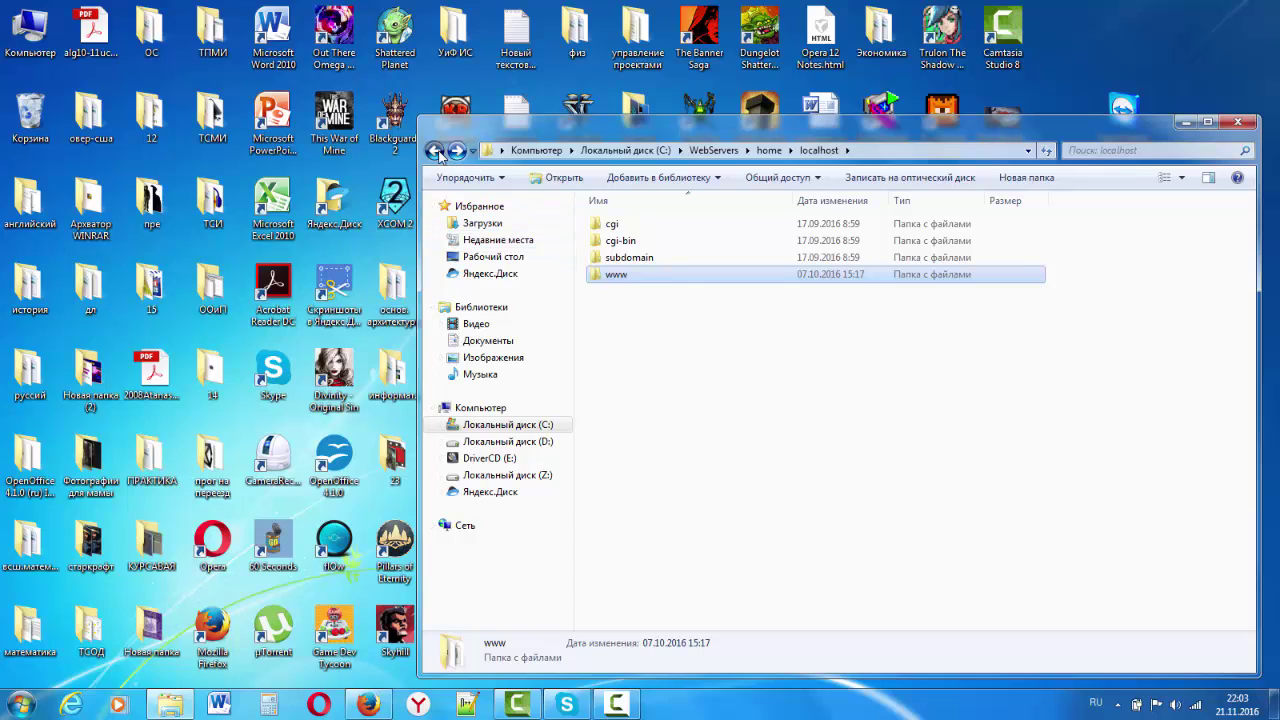
left_click(434, 151)
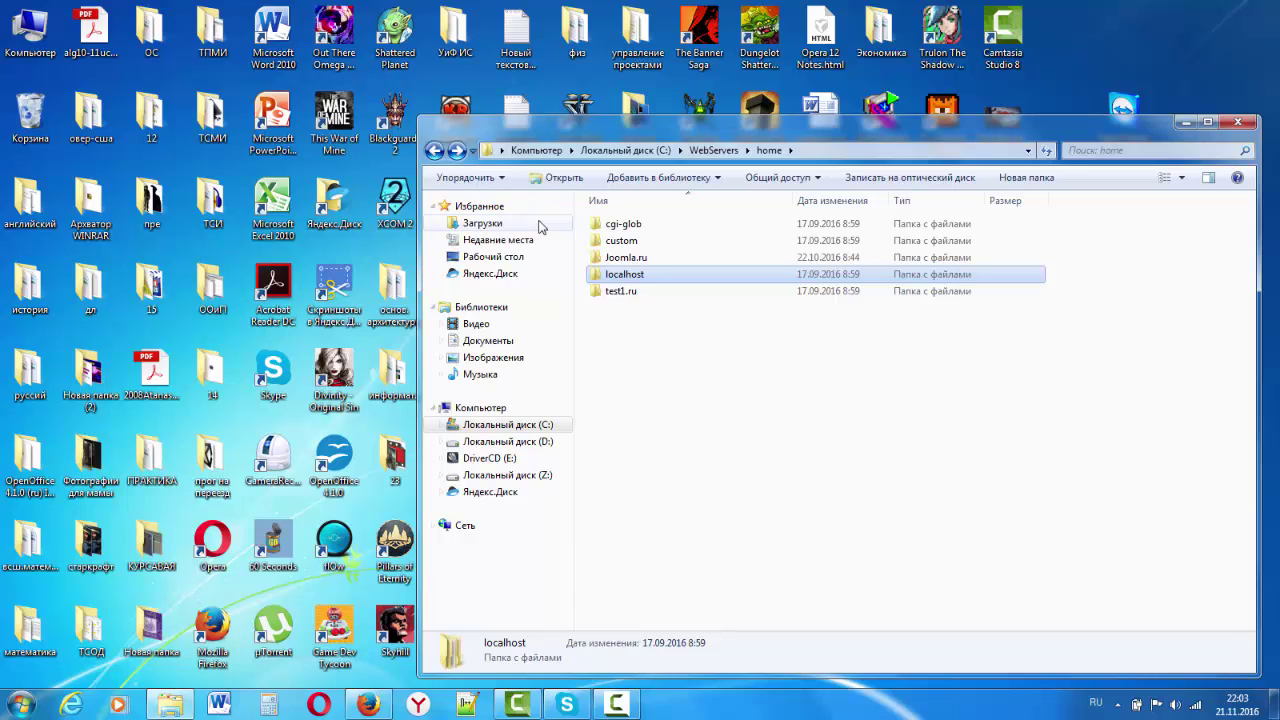
- Copy the name of the localhost folder in C:\WebServers\home
mouse_move(614, 276)
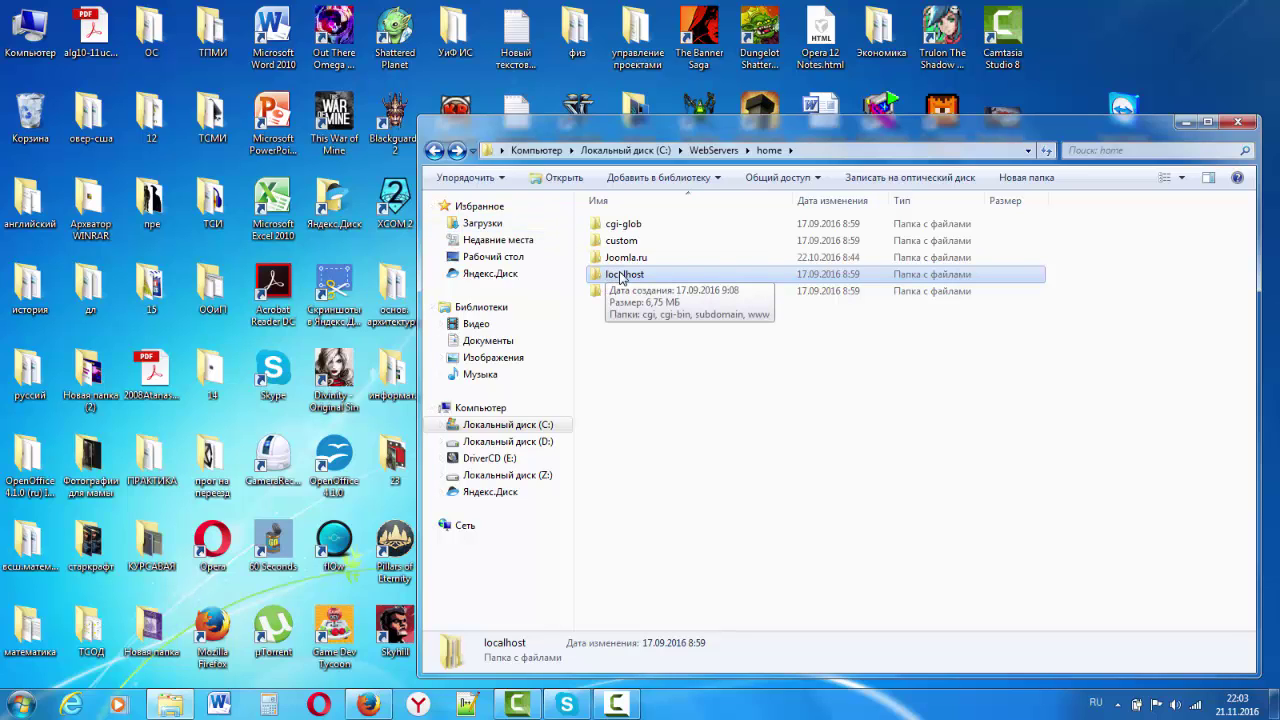
left_click(620, 275)
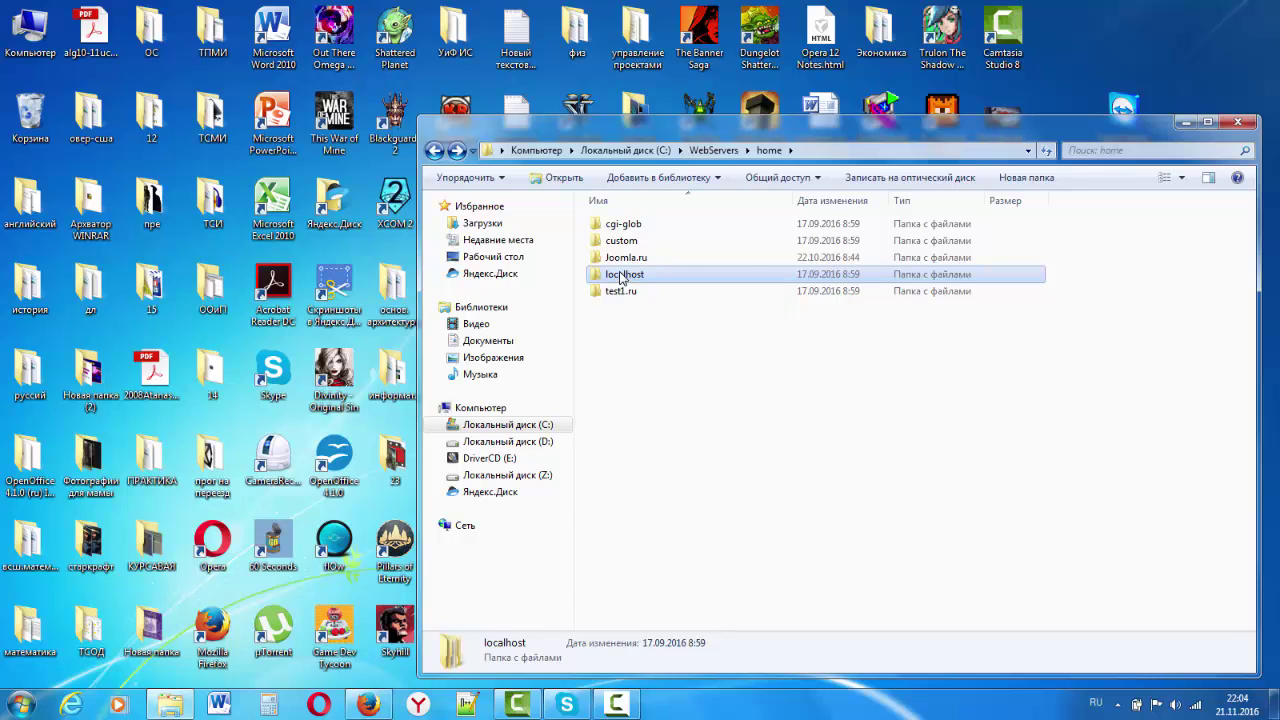
right_click(621, 277)
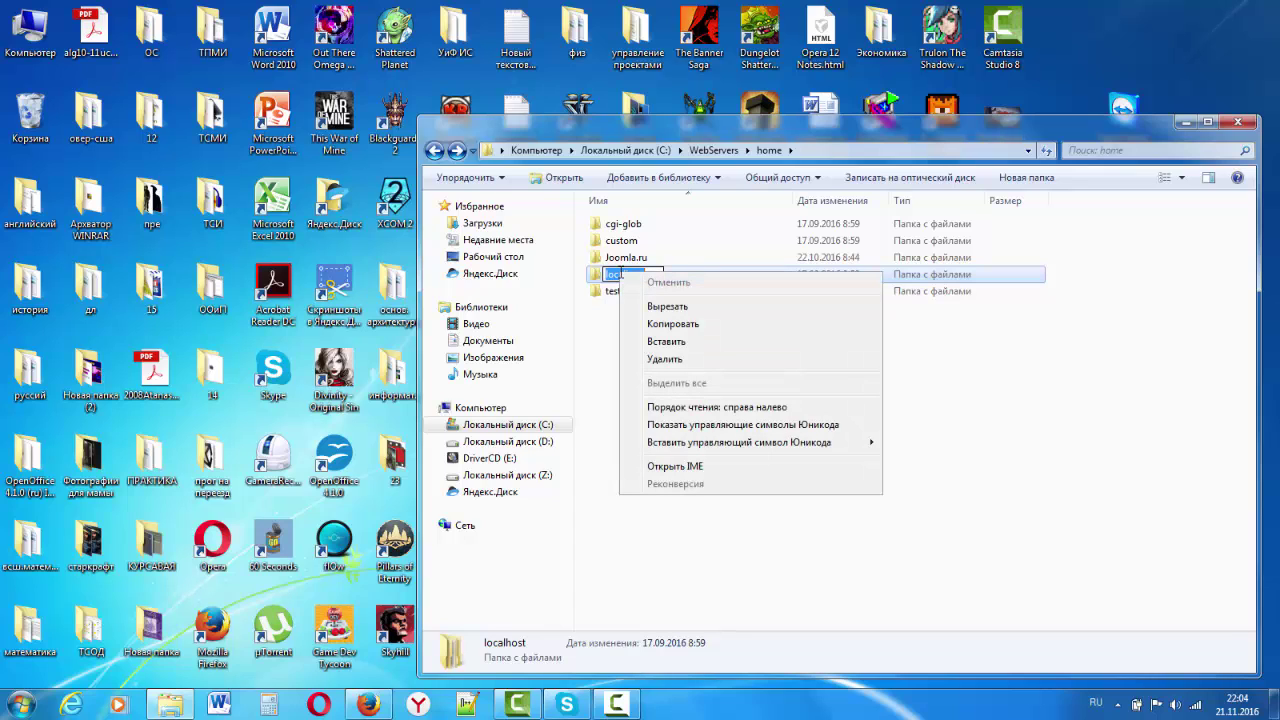
left_click(692, 326)
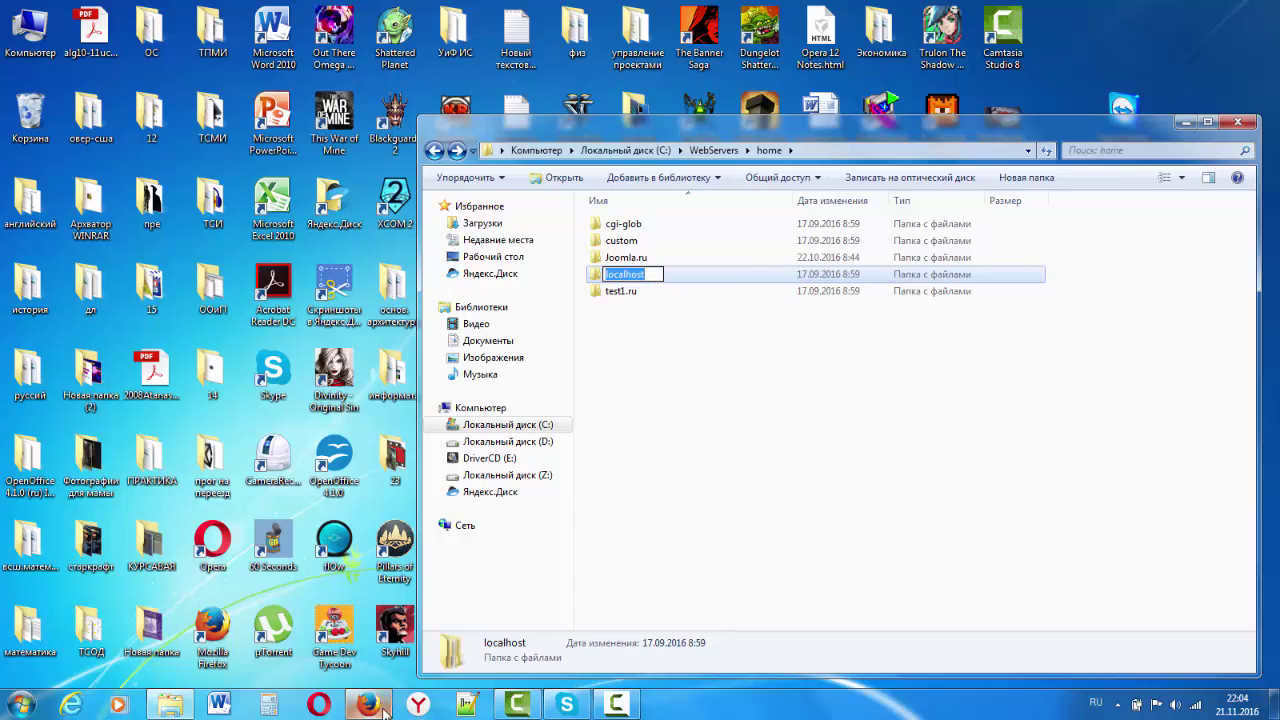
- Switch to Firefox, bring up the visual bookmarks tab, and paste the copied folder name so its address reads localhost/
mouse_move(385, 711)
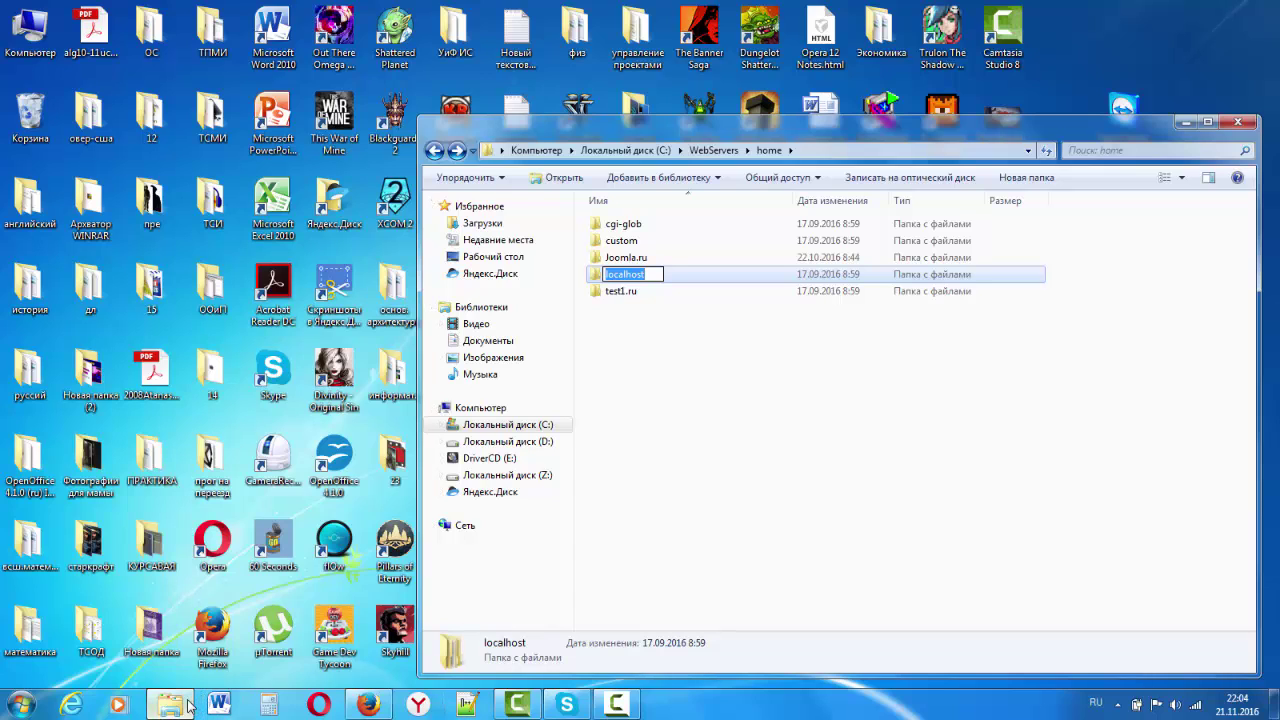
mouse_move(185, 707)
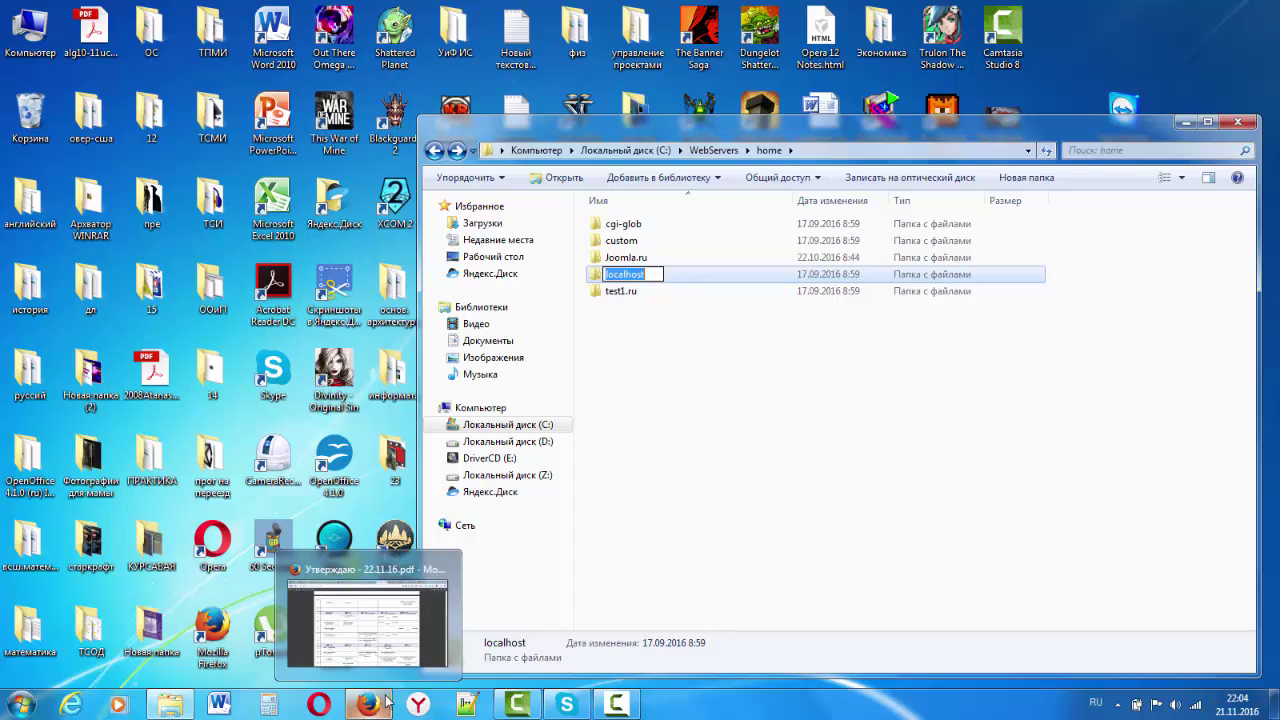
left_click(402, 668)
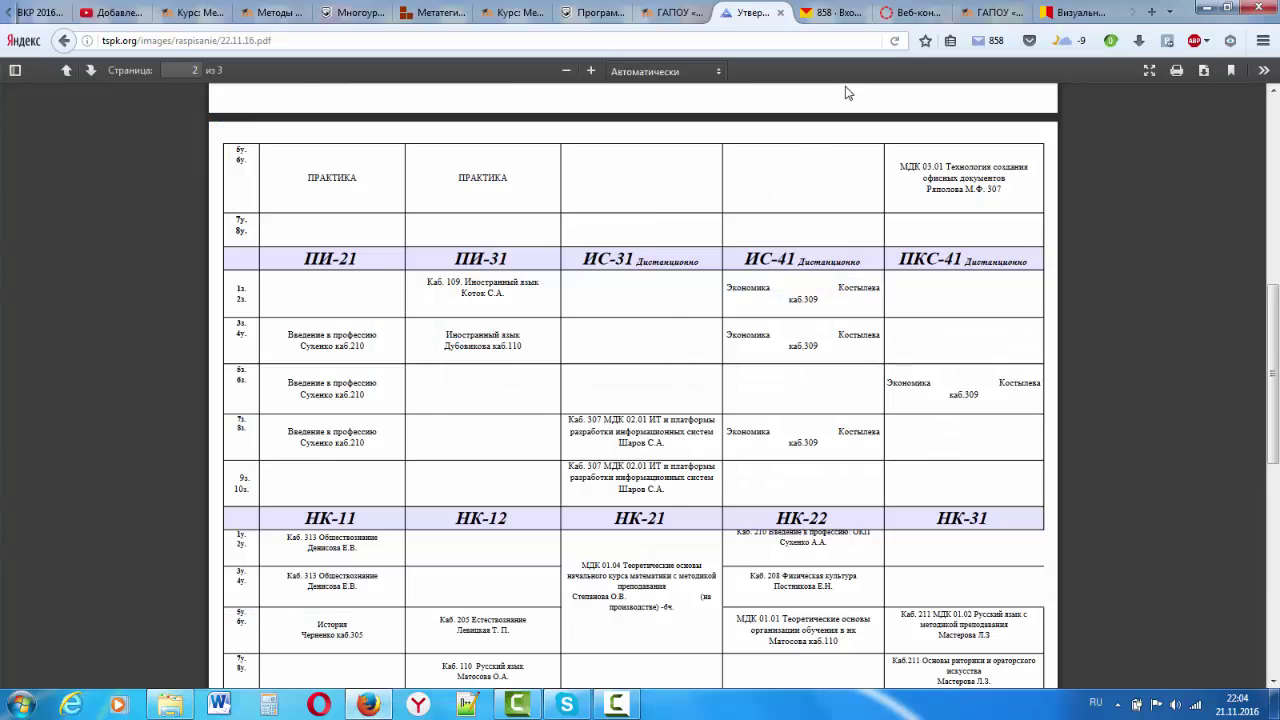
left_click(1078, 12)
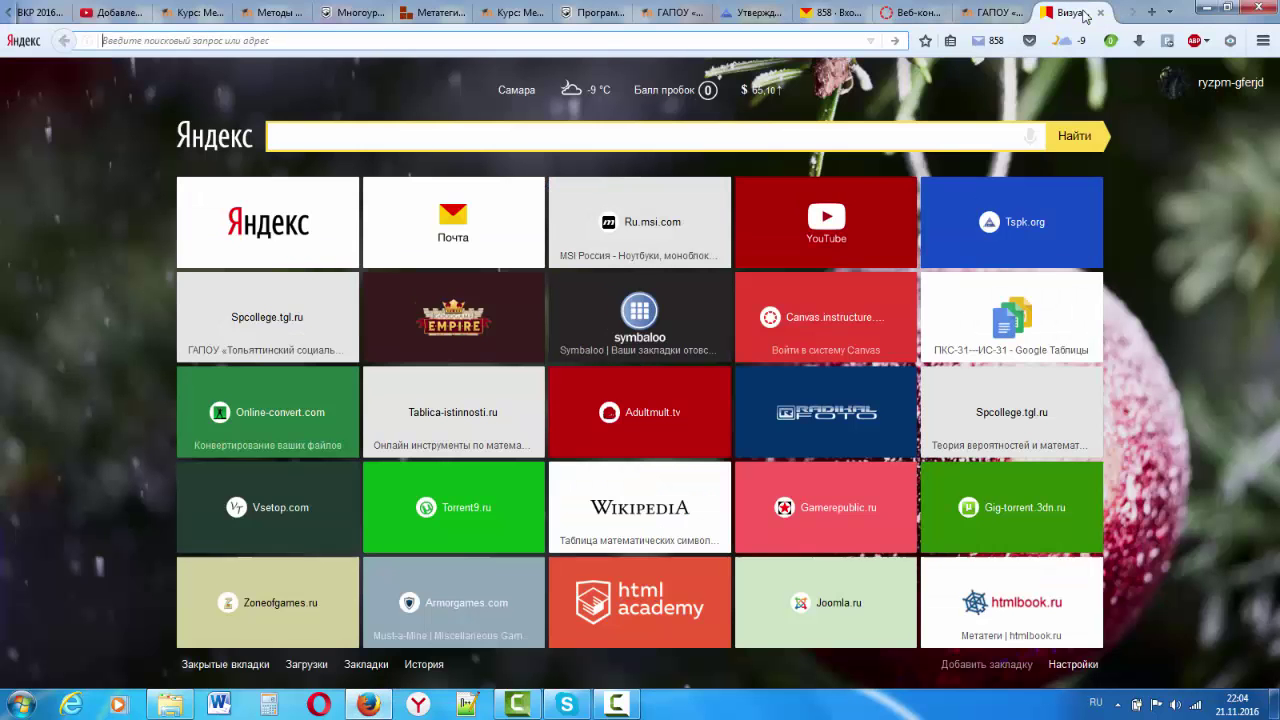
right_click(750, 44)
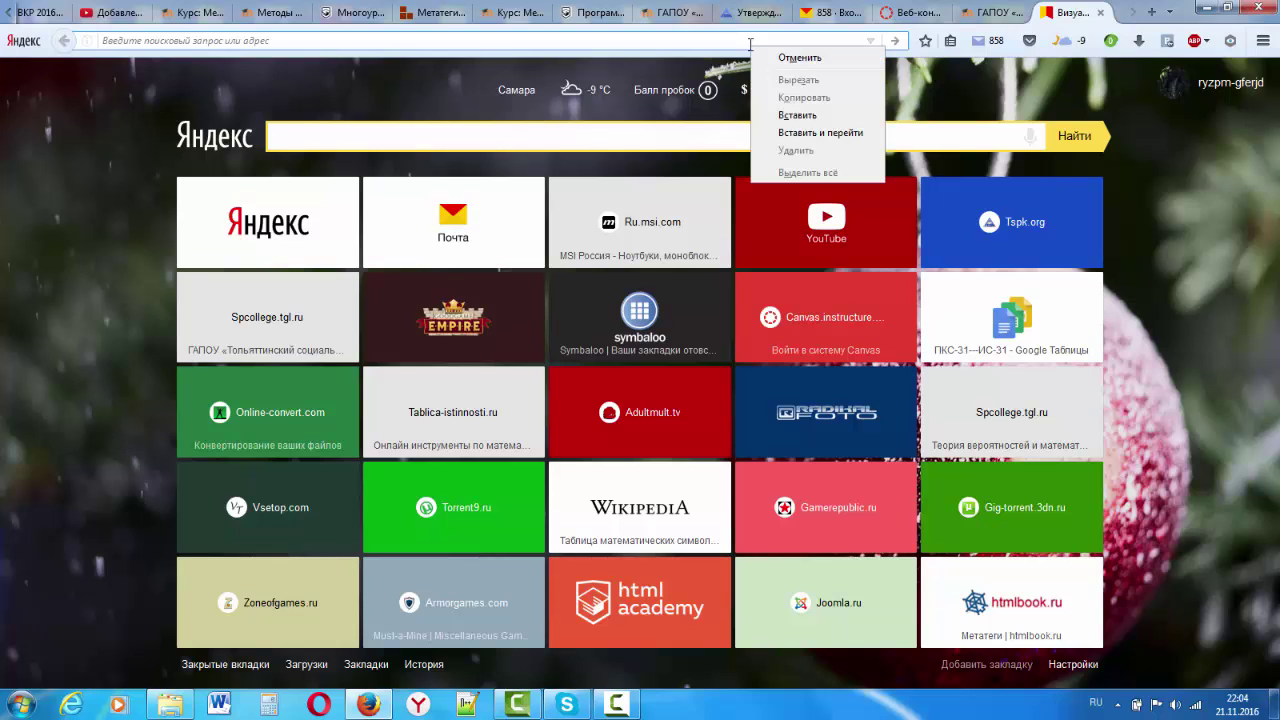
left_click(792, 116)
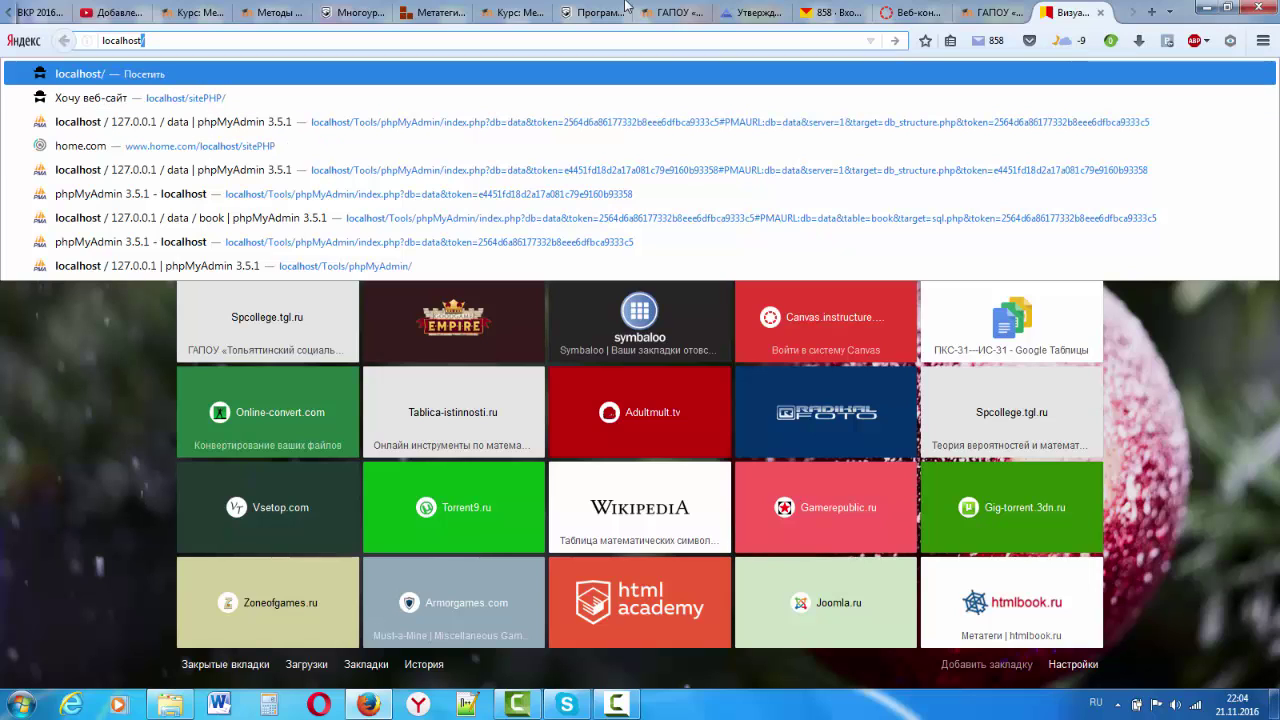
left_click(188, 37)
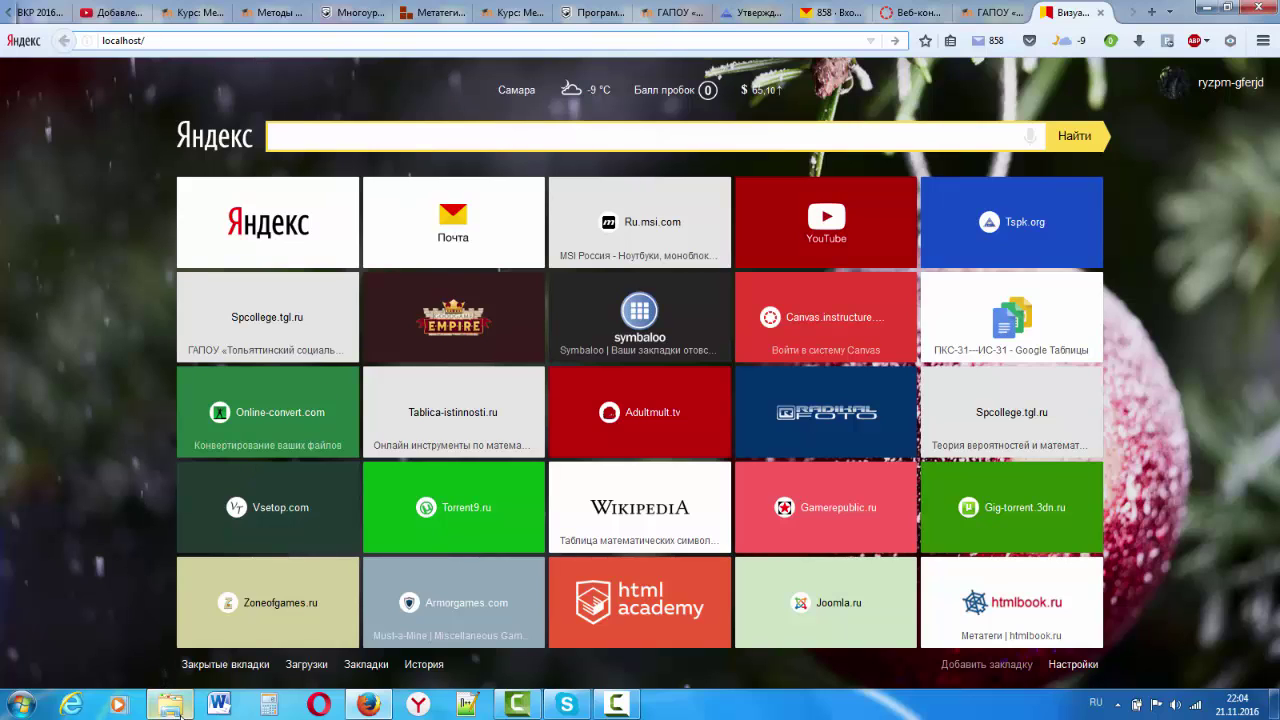
- Return to the home folder window in Explorer and open the www folder inside localhost
mouse_move(170, 705)
left_click(232, 650)
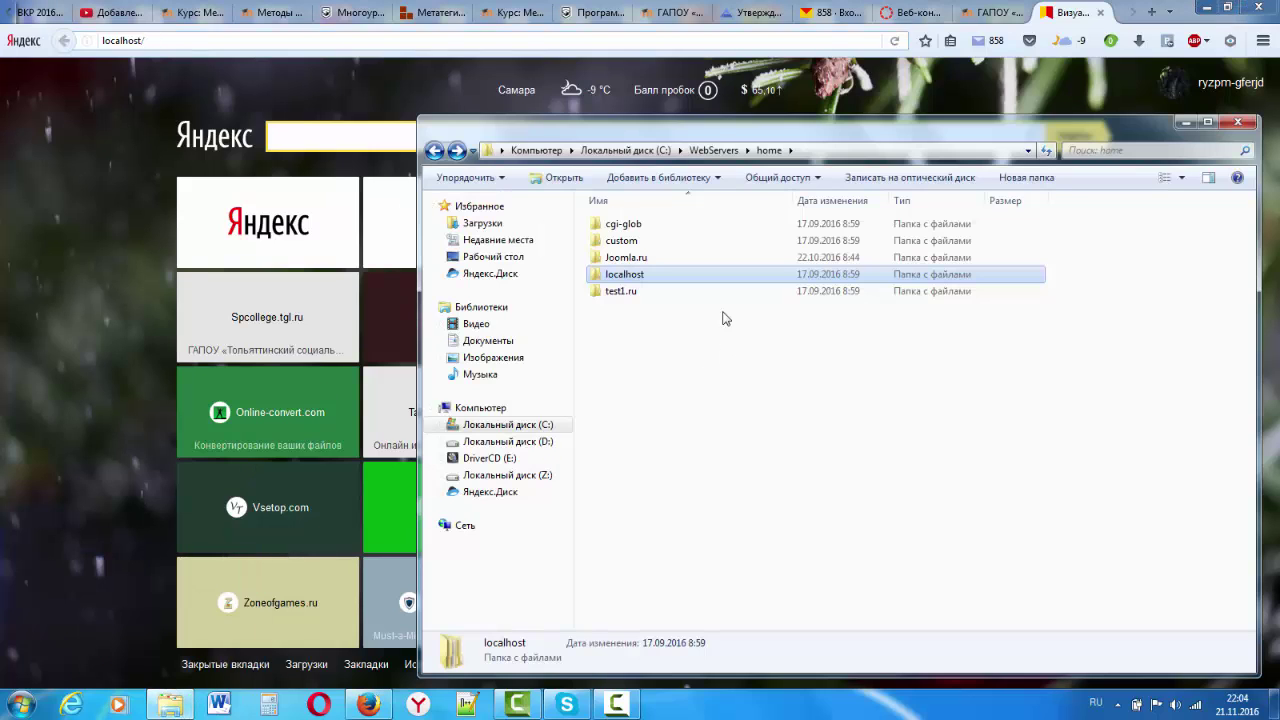
double_click(661, 275)
double_click(662, 274)
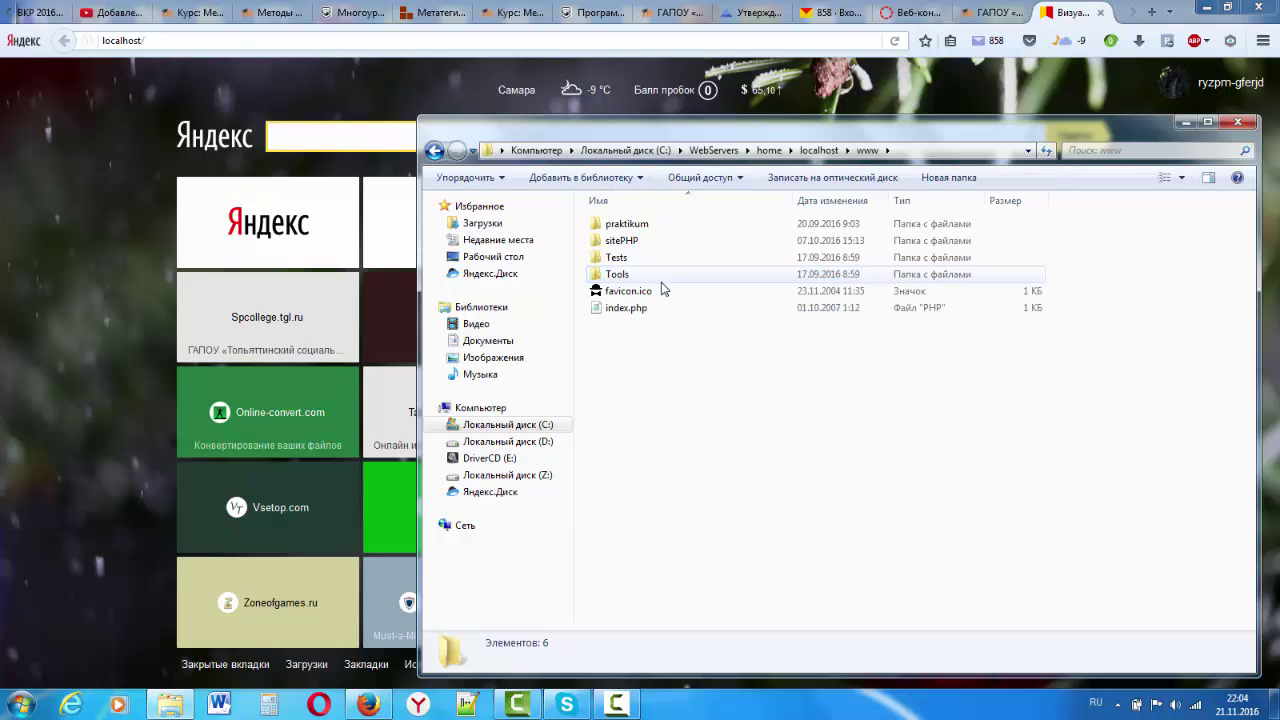
left_click(661, 277)
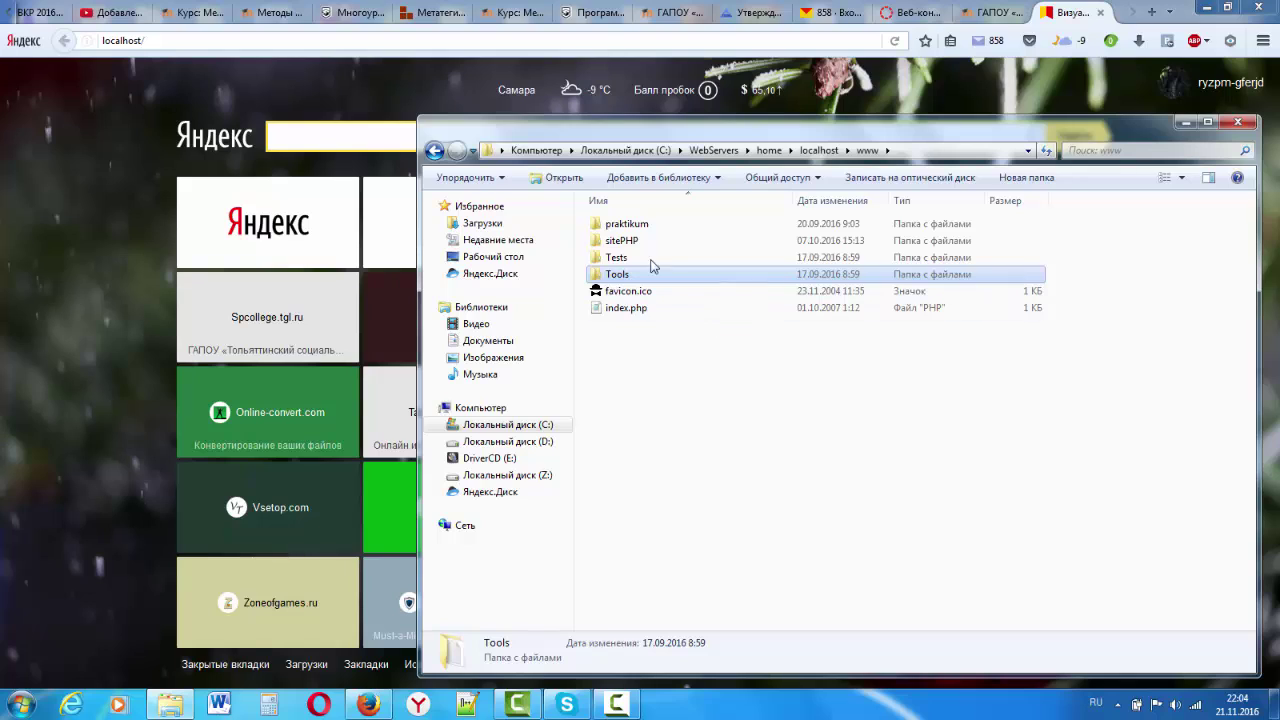
left_click(633, 243)
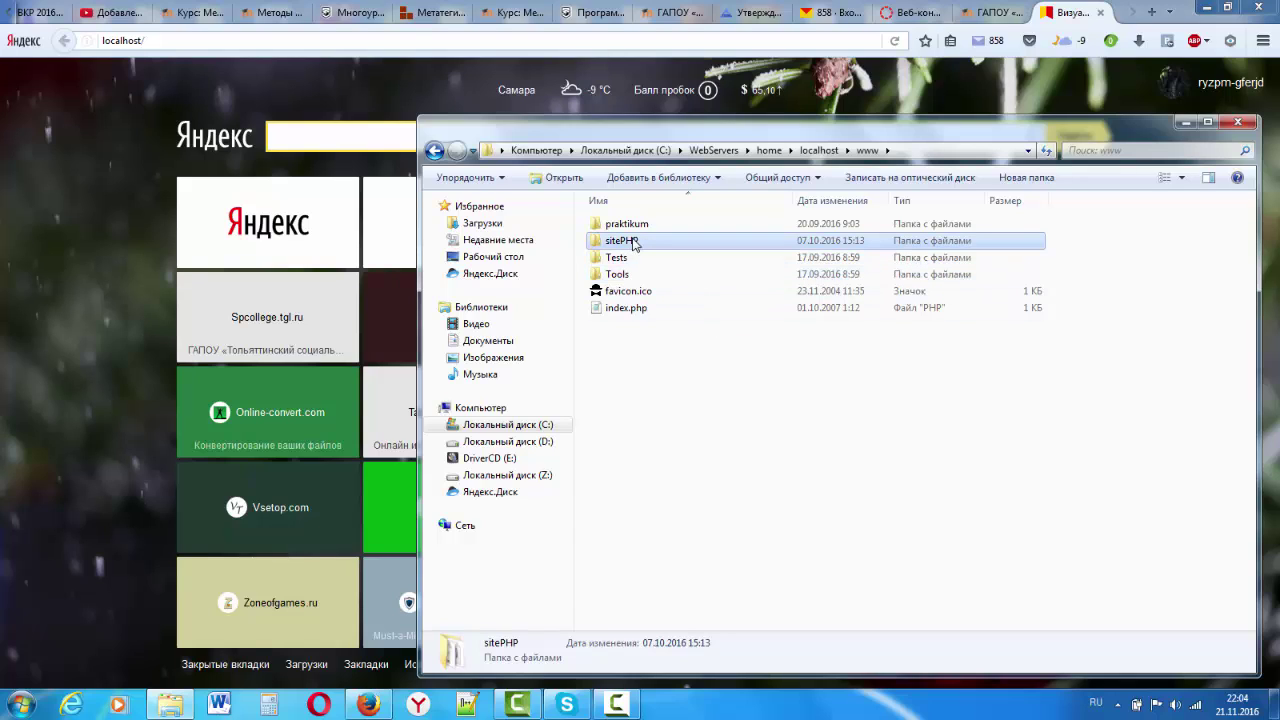
left_click(633, 243)
key("ctrl+c")
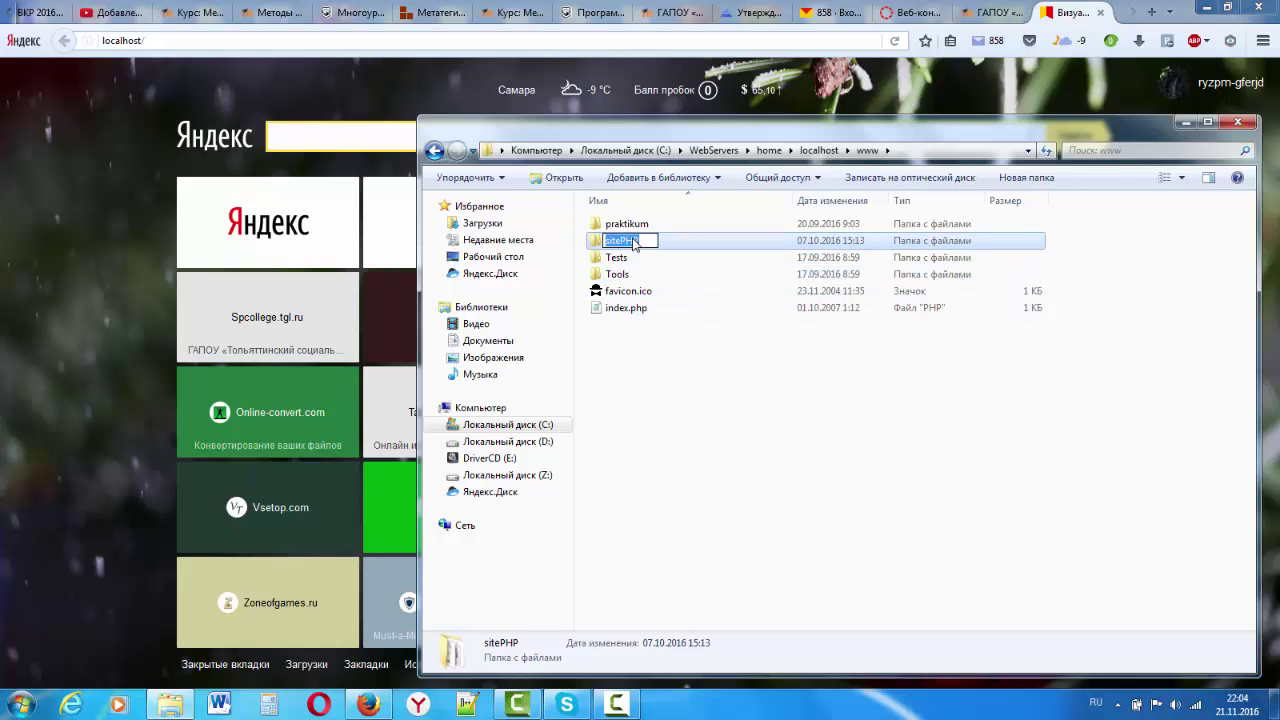
right_click(633, 243)
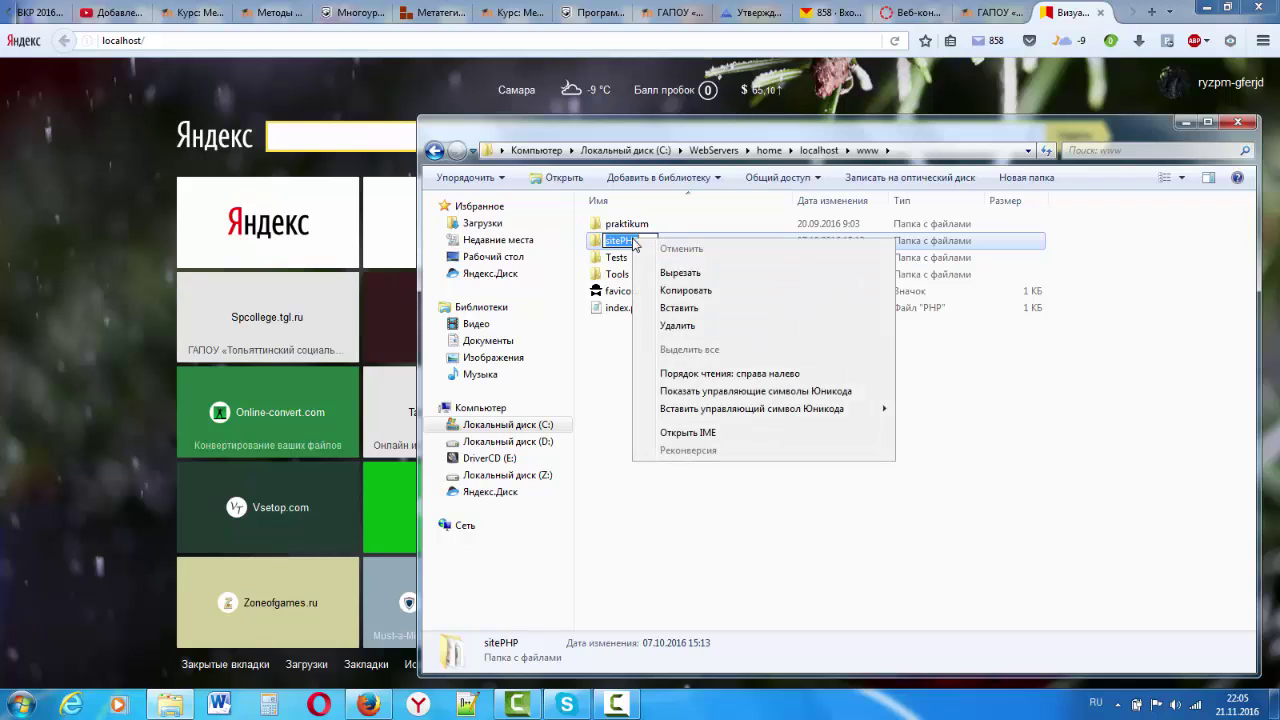
left_click(700, 292)
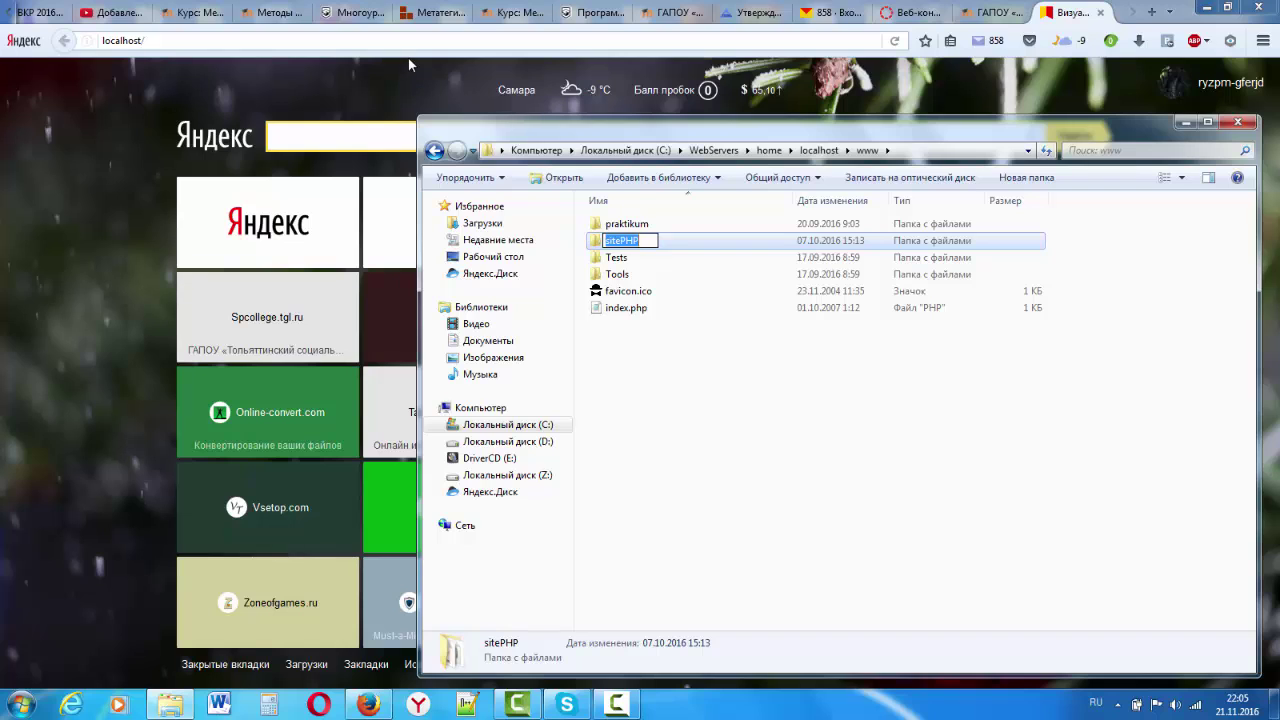
- Return to Firefox, paste the copied folder name after localhost/ in the address, and open localhost/sitePHP/
left_click(425, 41)
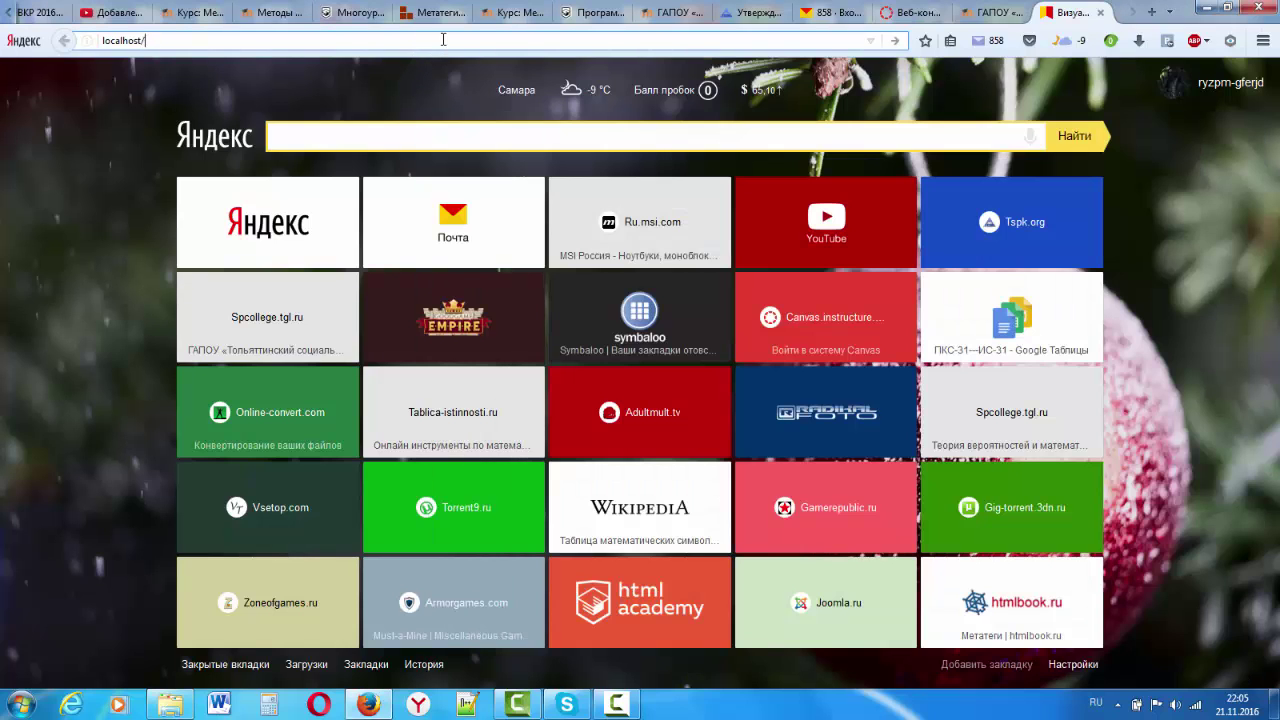
right_click(443, 40)
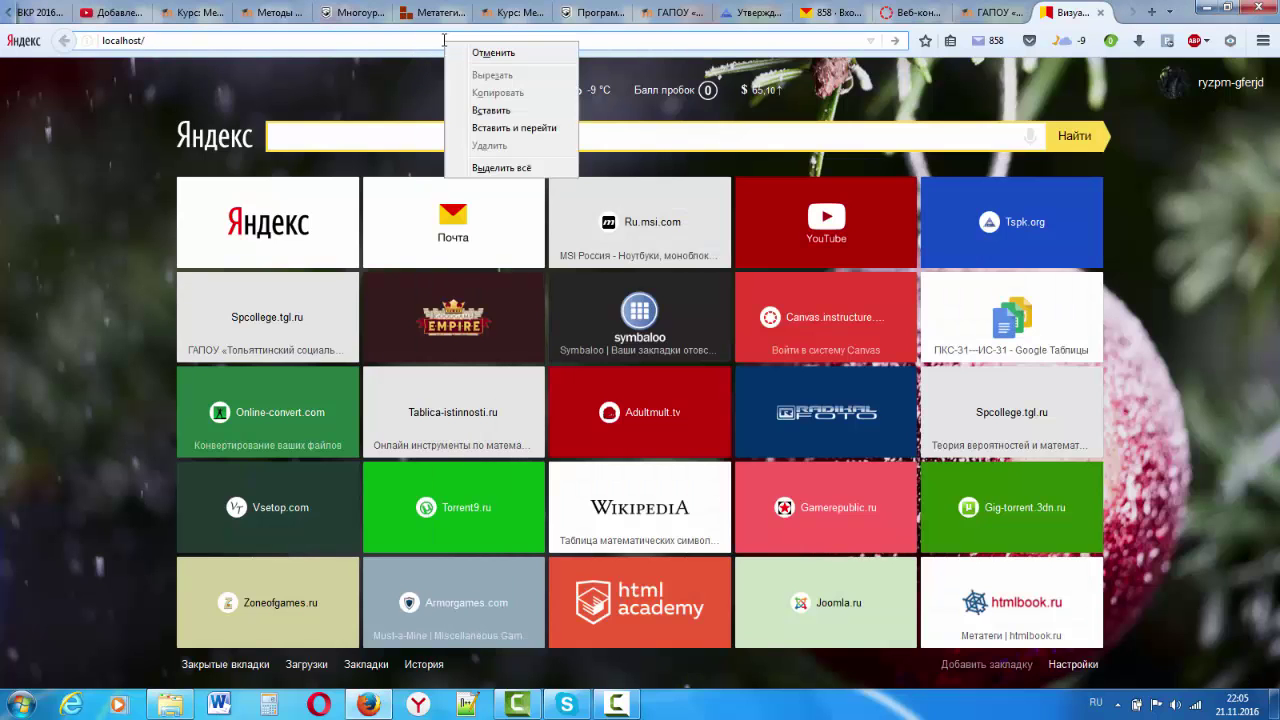
left_click(490, 110)
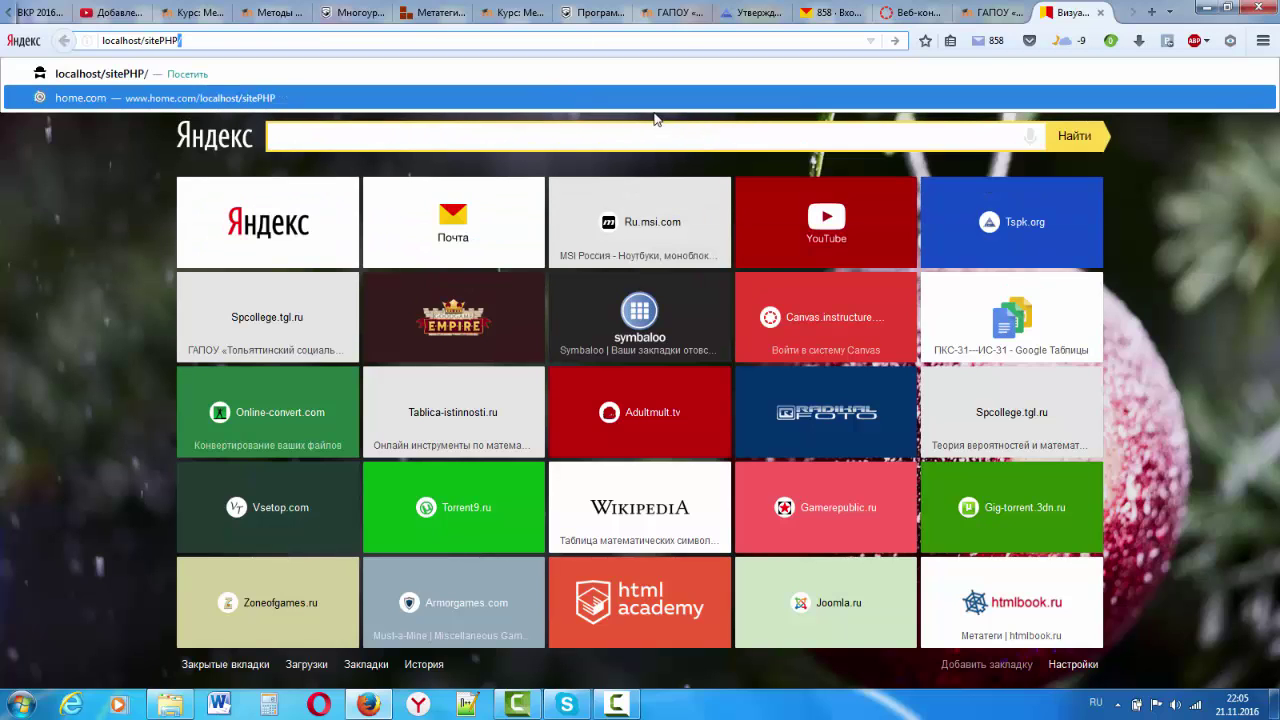
left_click(144, 75)
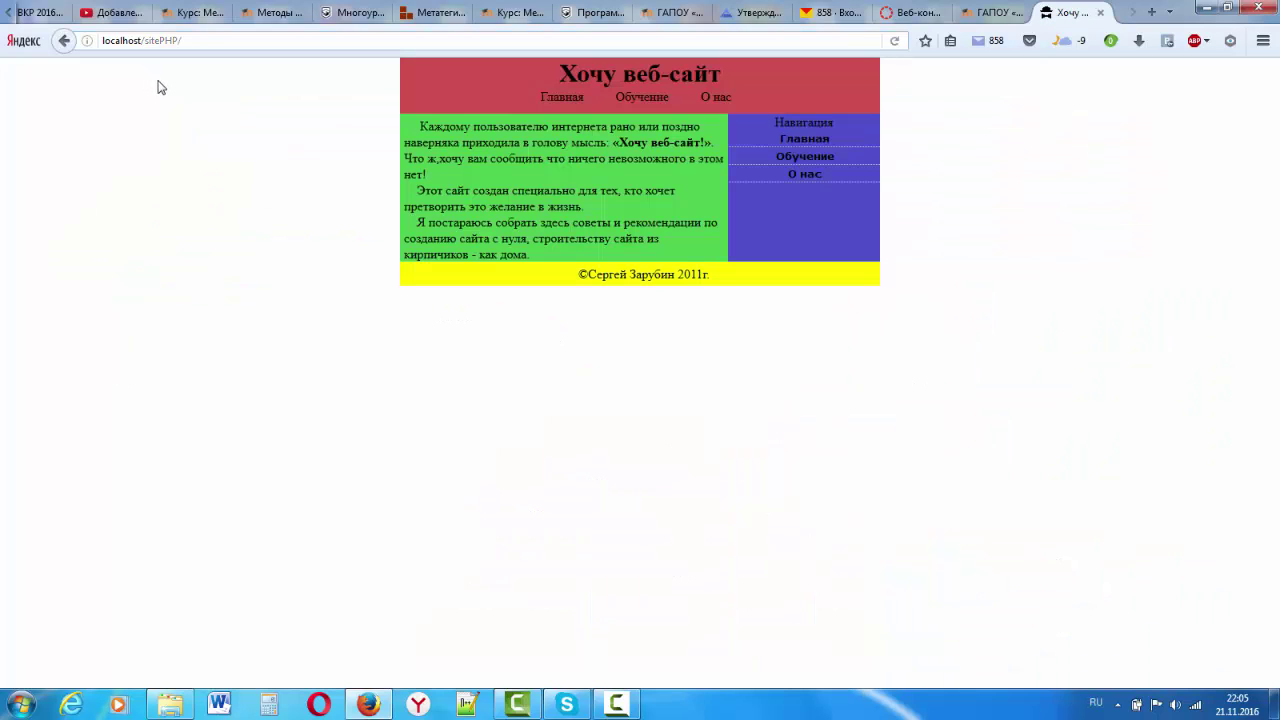
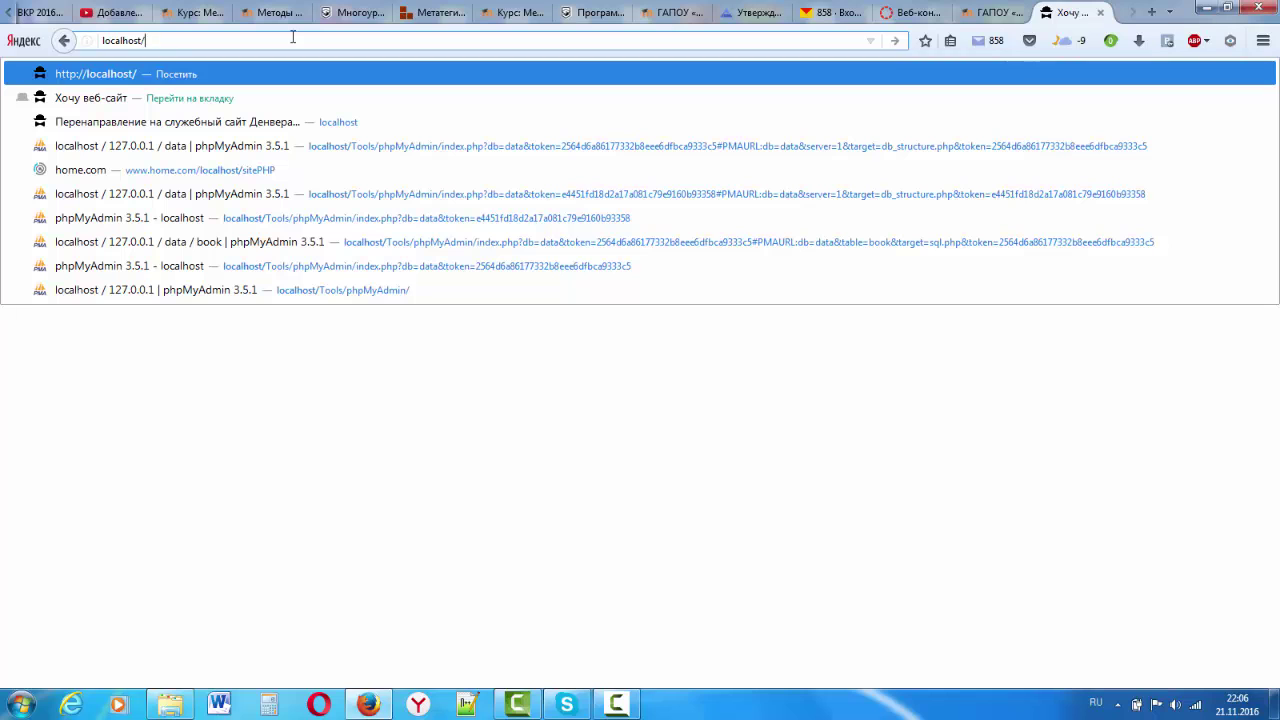
left_click(151, 80)
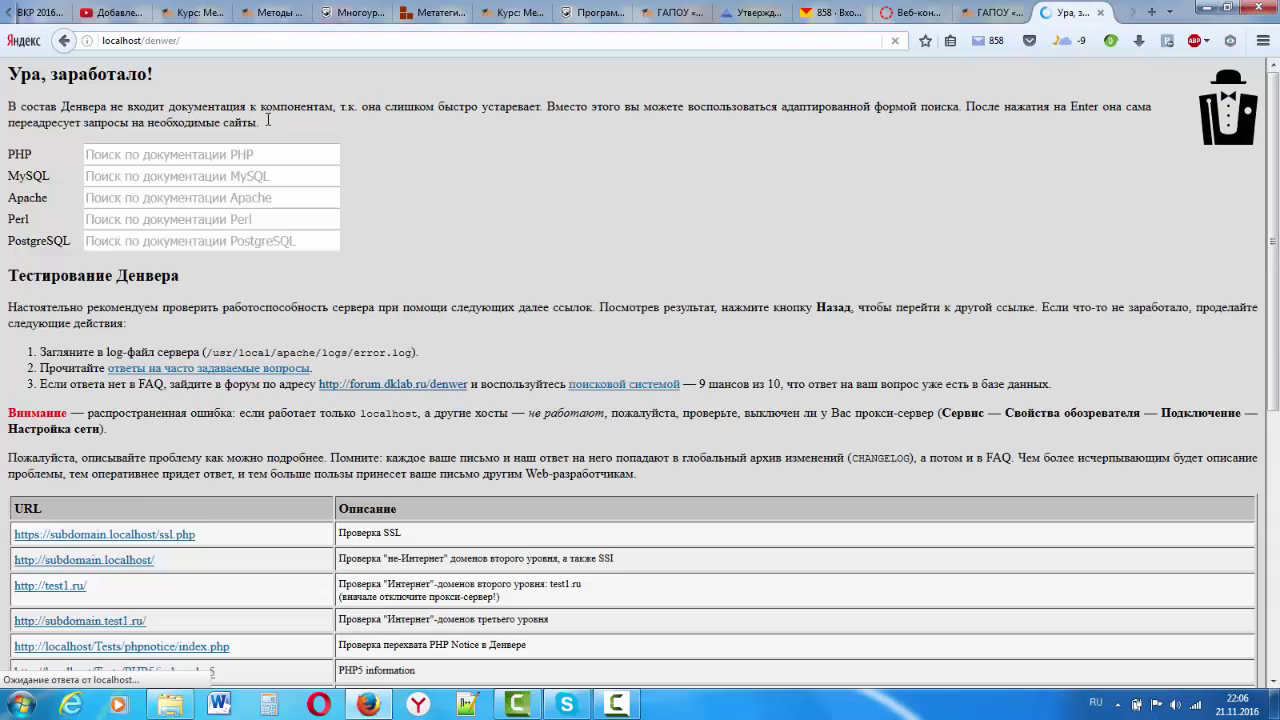
scroll(297, 197, "down", 1)
scroll(297, 197, "down", 1)
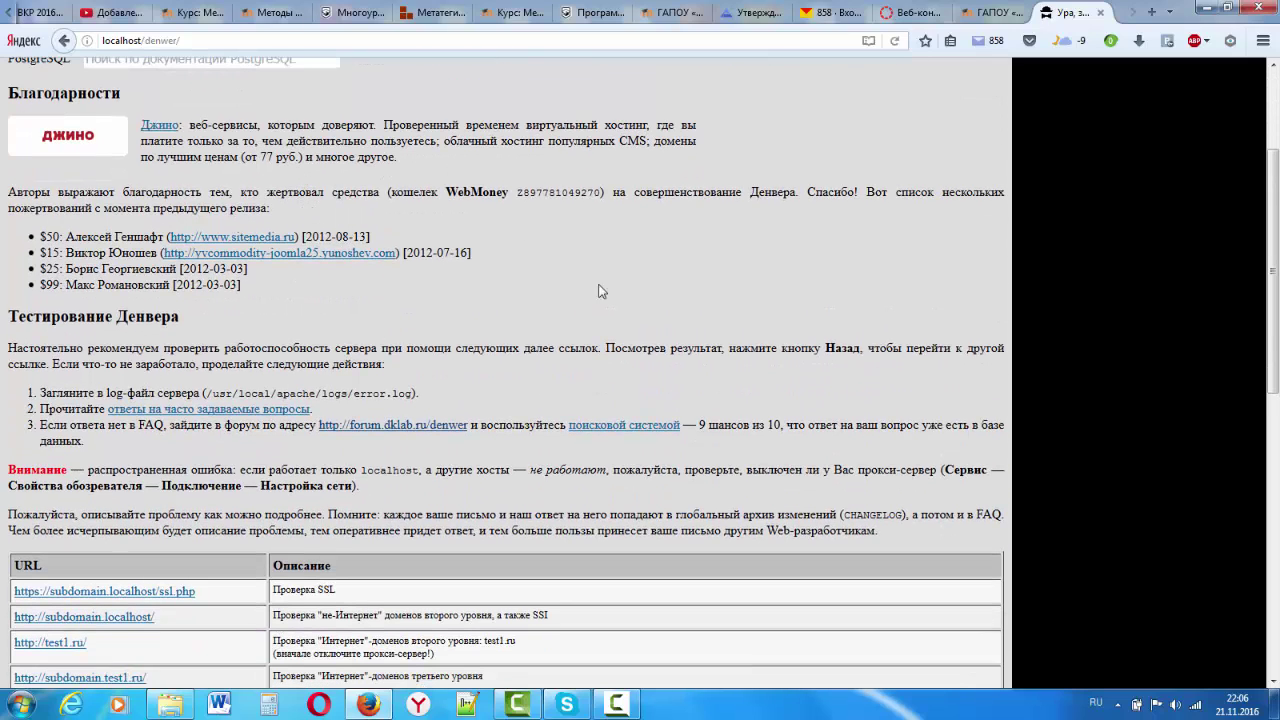
scroll(540, 248, "down", 5)
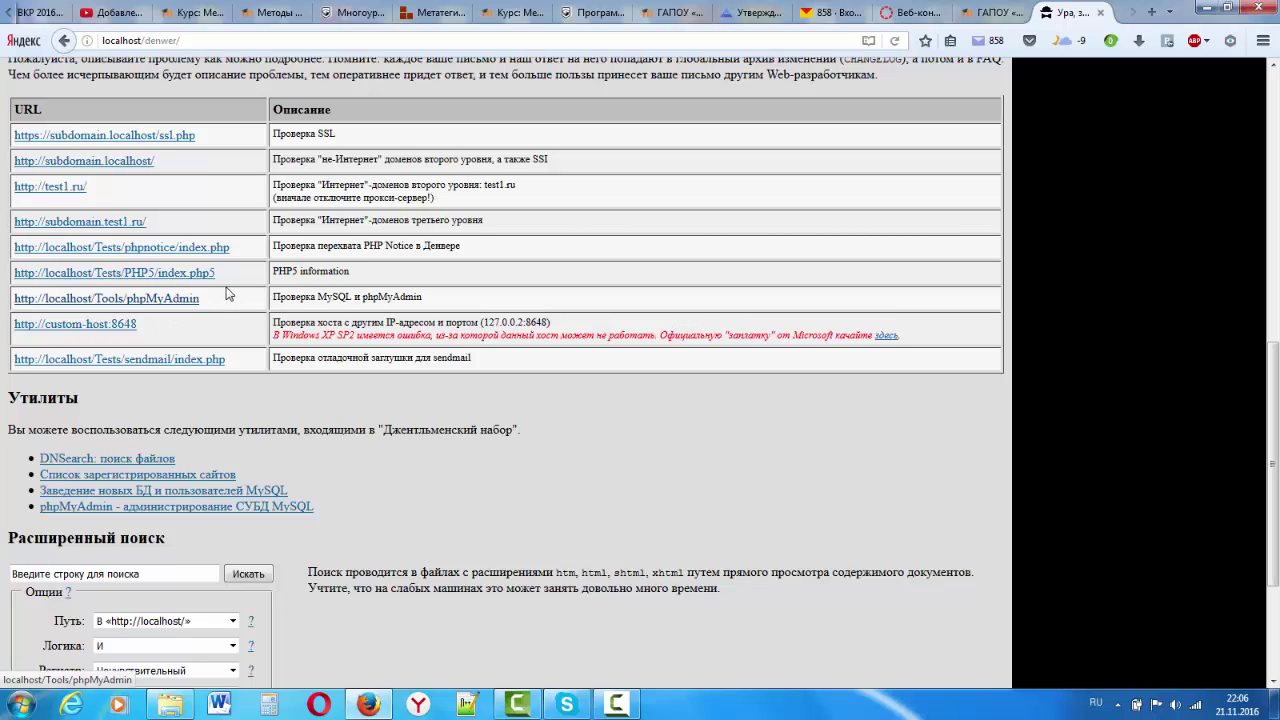
left_click(197, 300)
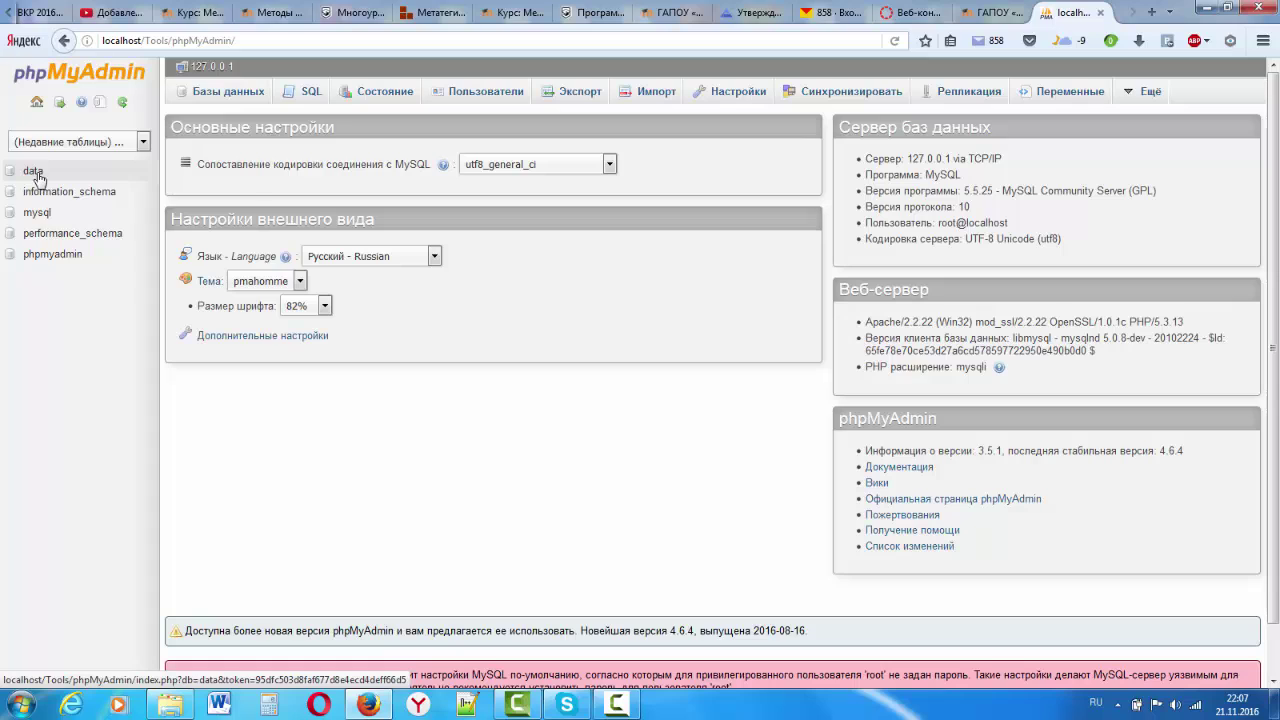
key("shift")
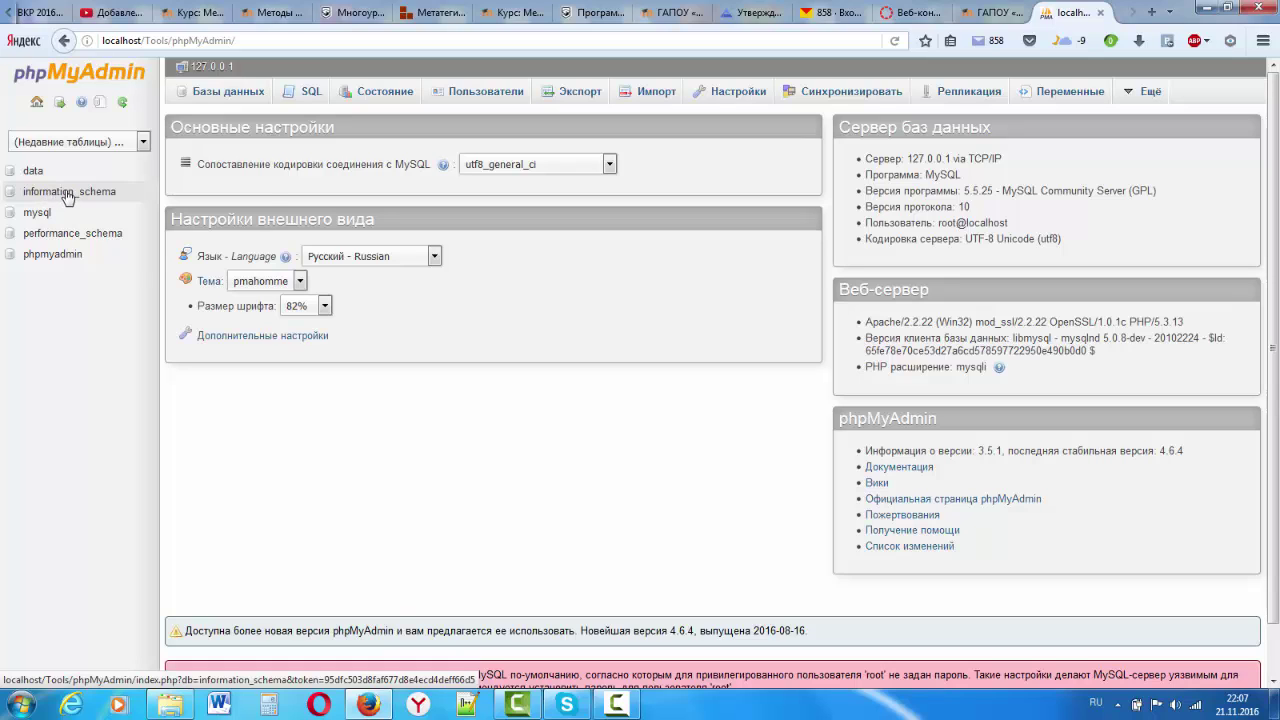
key("shift")
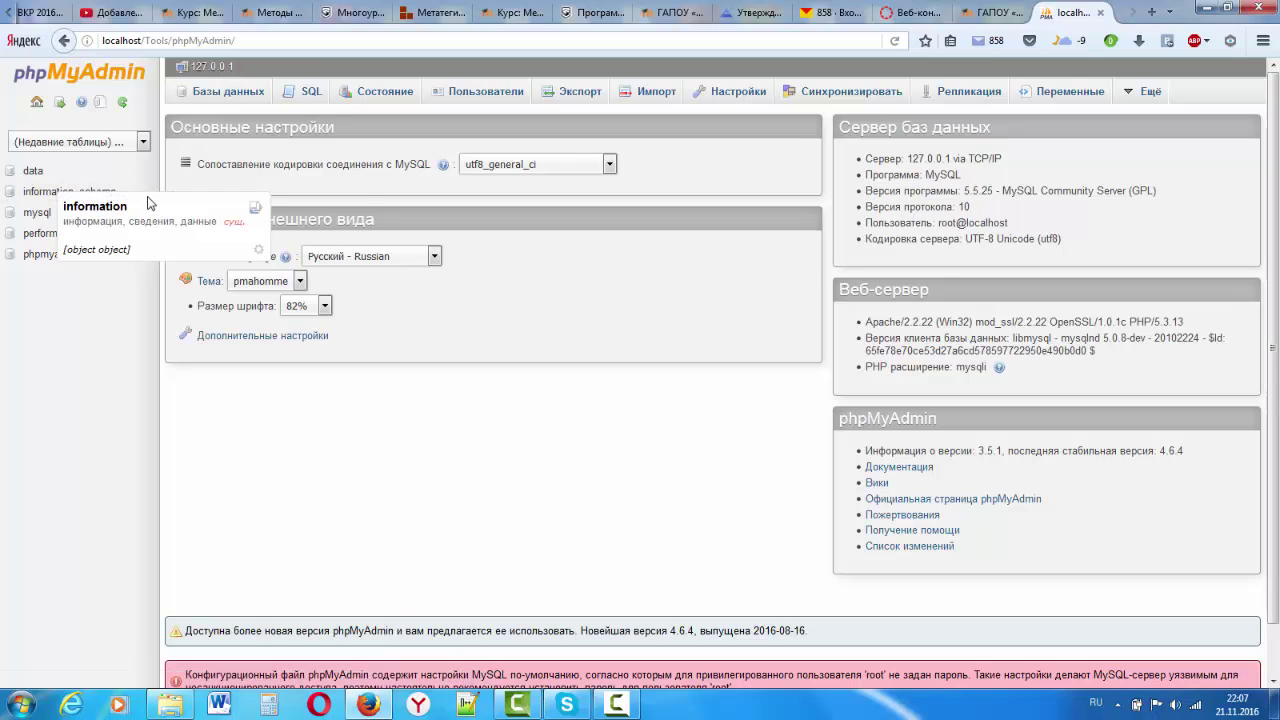
key("shift")
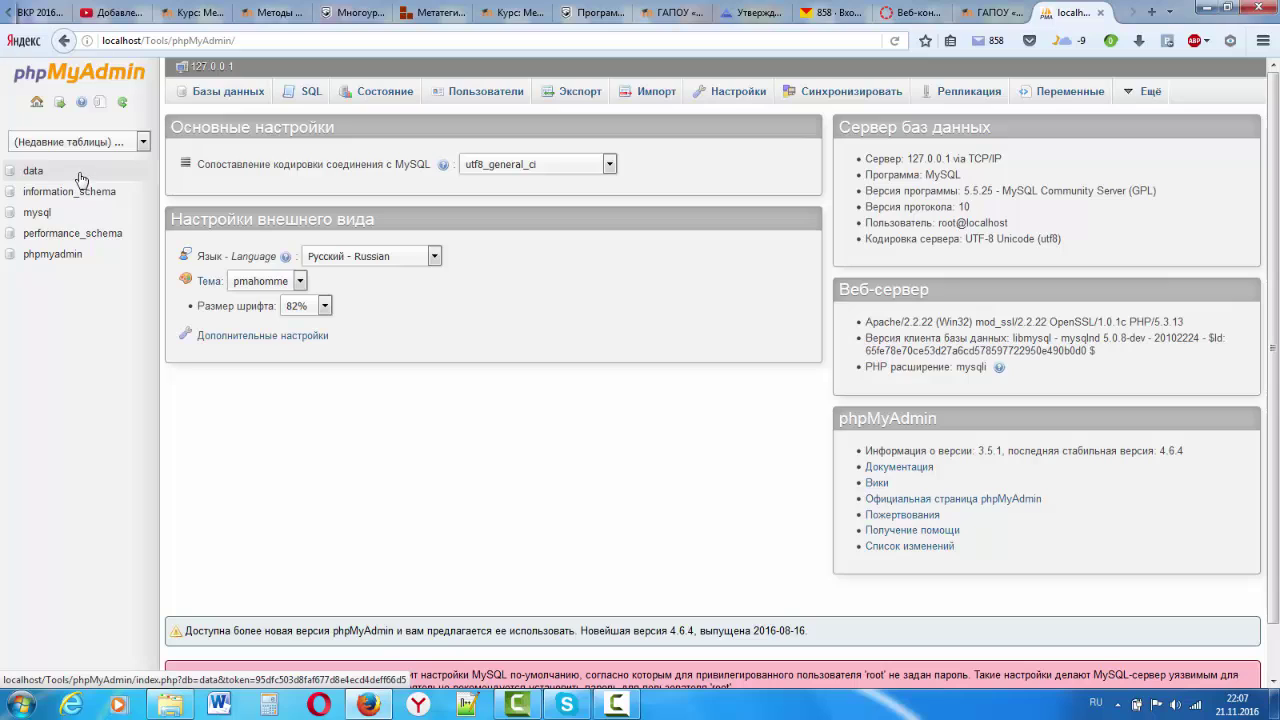
key("shift")
- Open the data database in phpMyAdmin and browse the rows of its book table
left_click(74, 171)
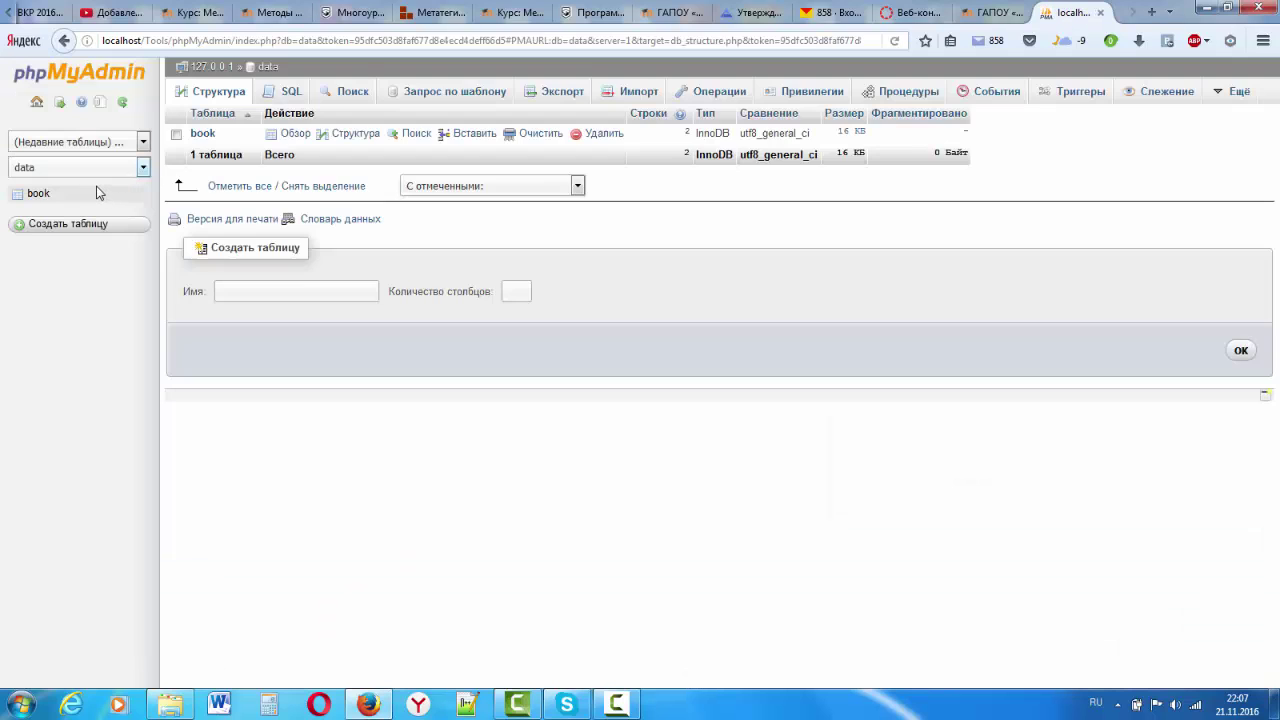
left_click(39, 200)
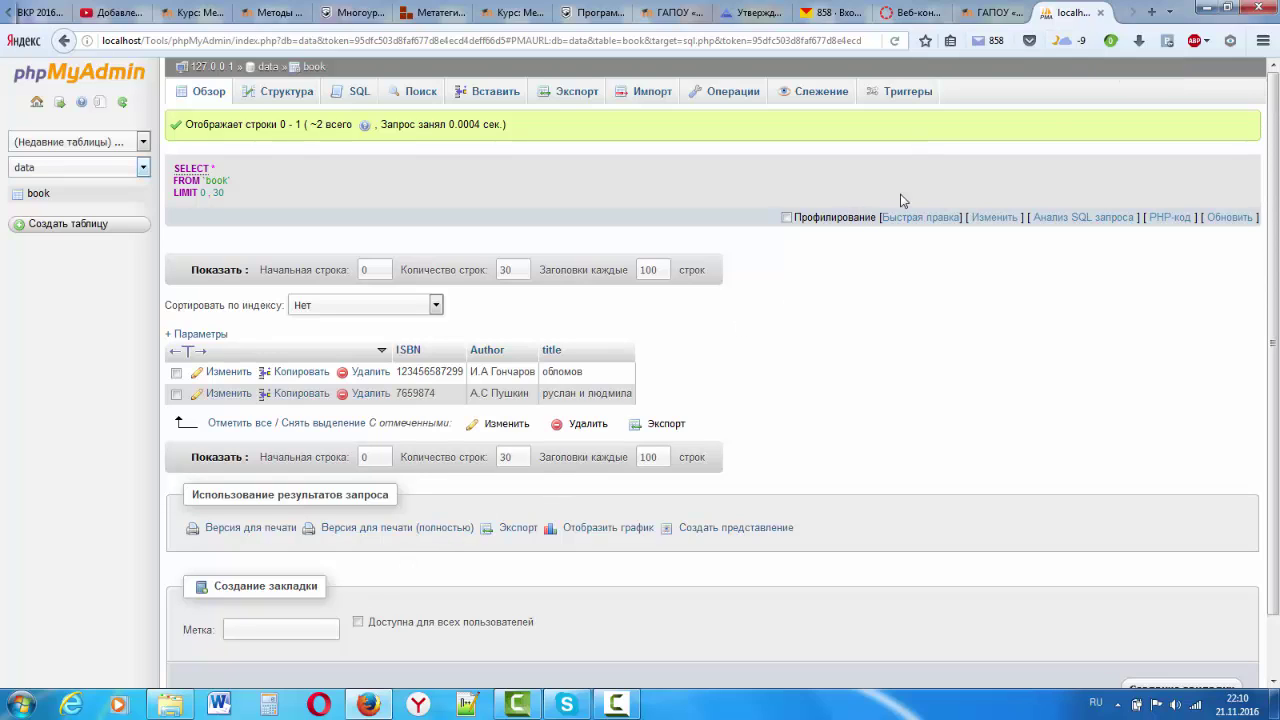
- Close the phpMyAdmin tab, bring back the www folder window, and return to the localhost folder
left_click(1100, 12)
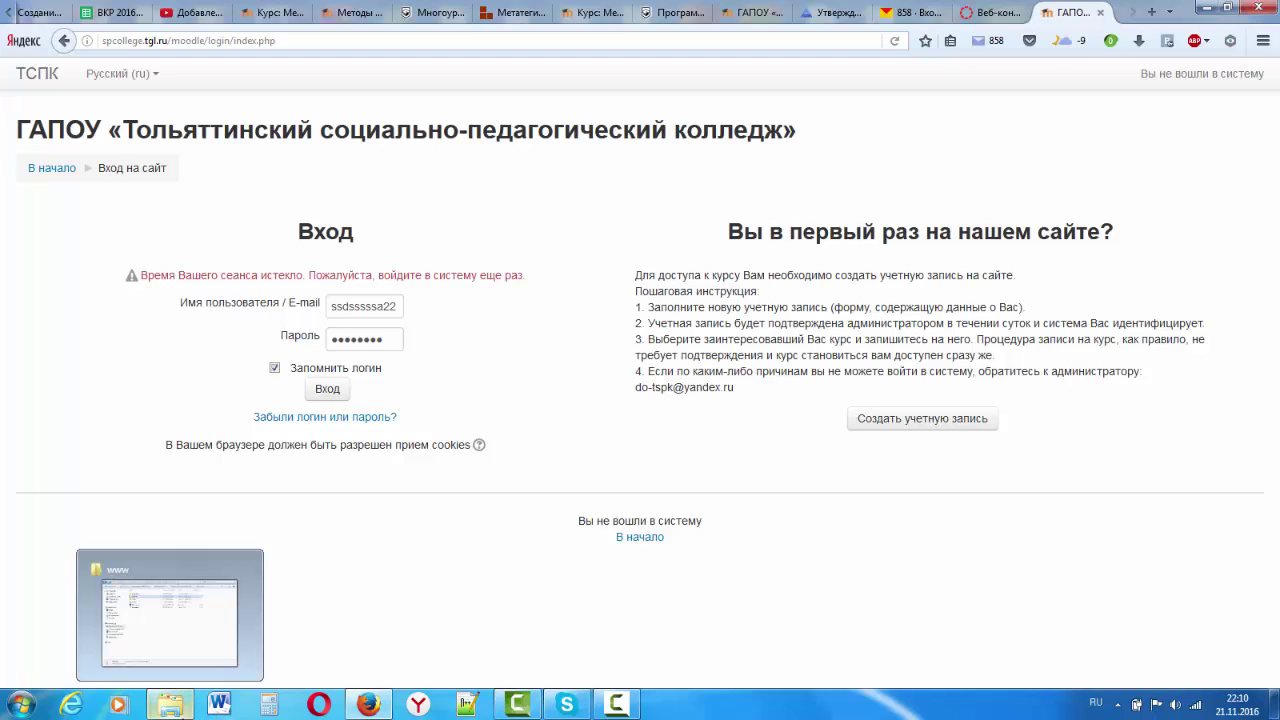
left_click(170, 704)
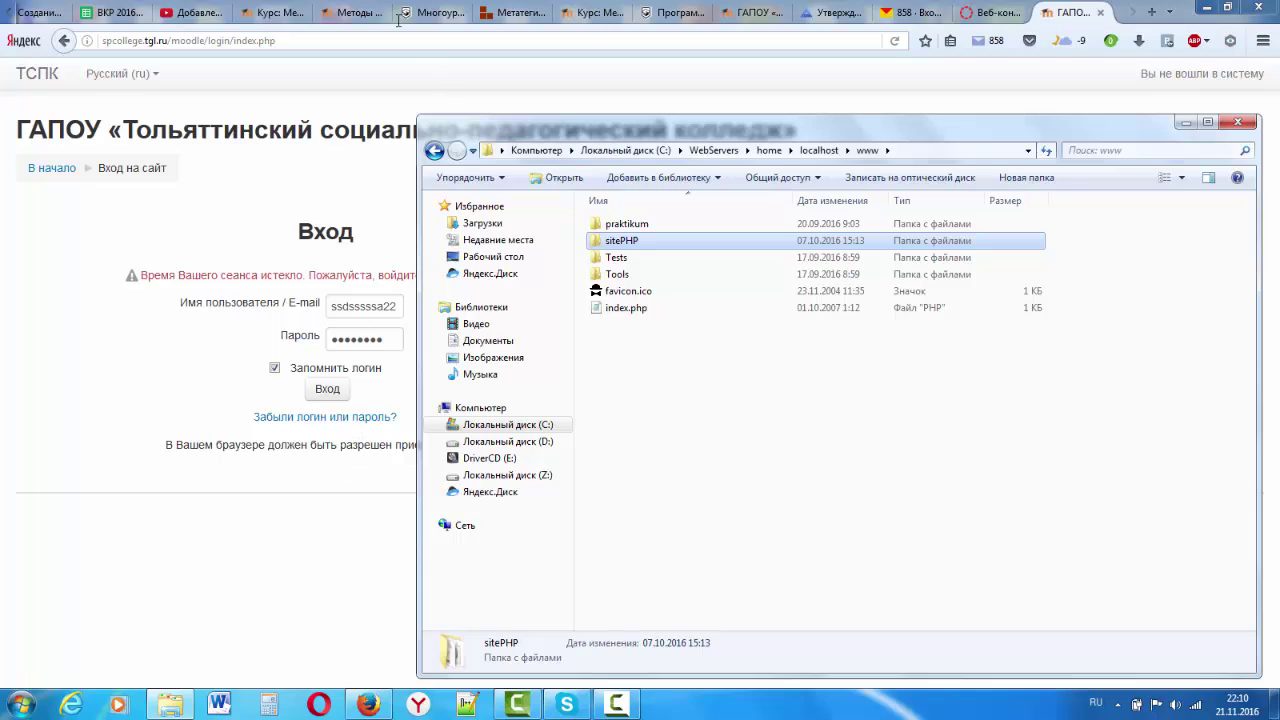
left_click(435, 151)
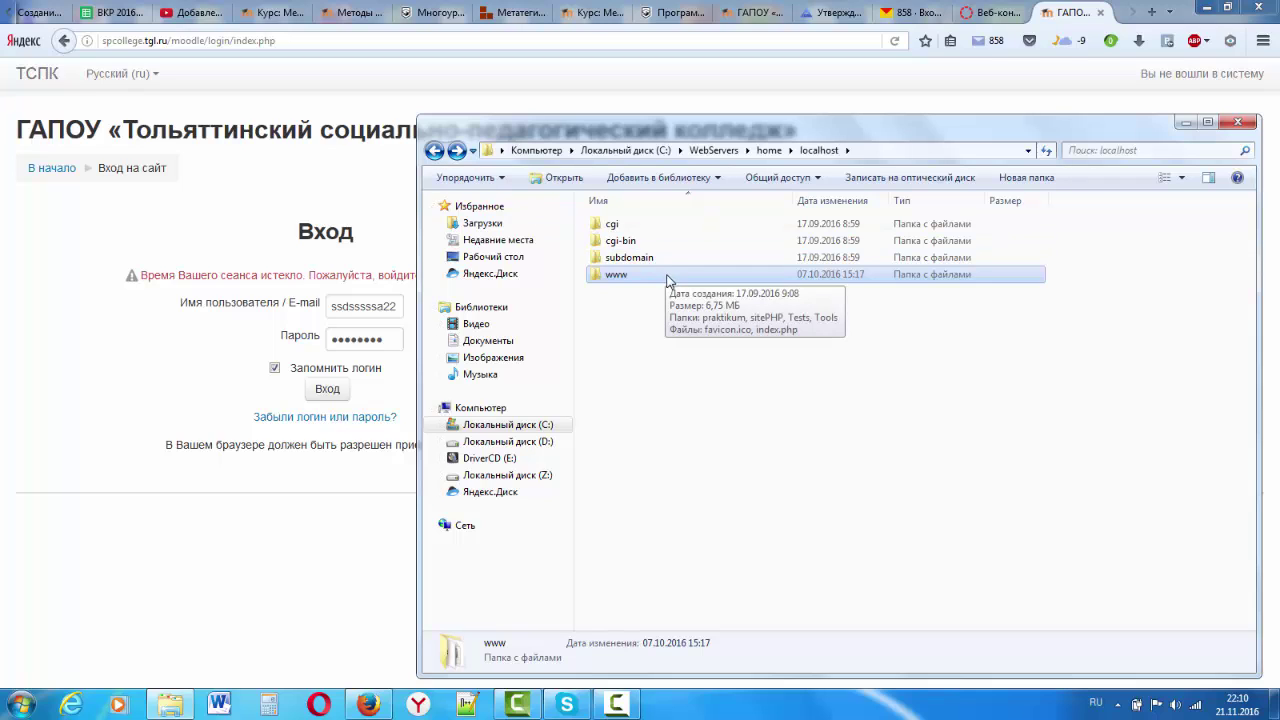
- Go up to the home folder, check the details of the Joomla.ru folder, and minimize the folder window
left_click(435, 151)
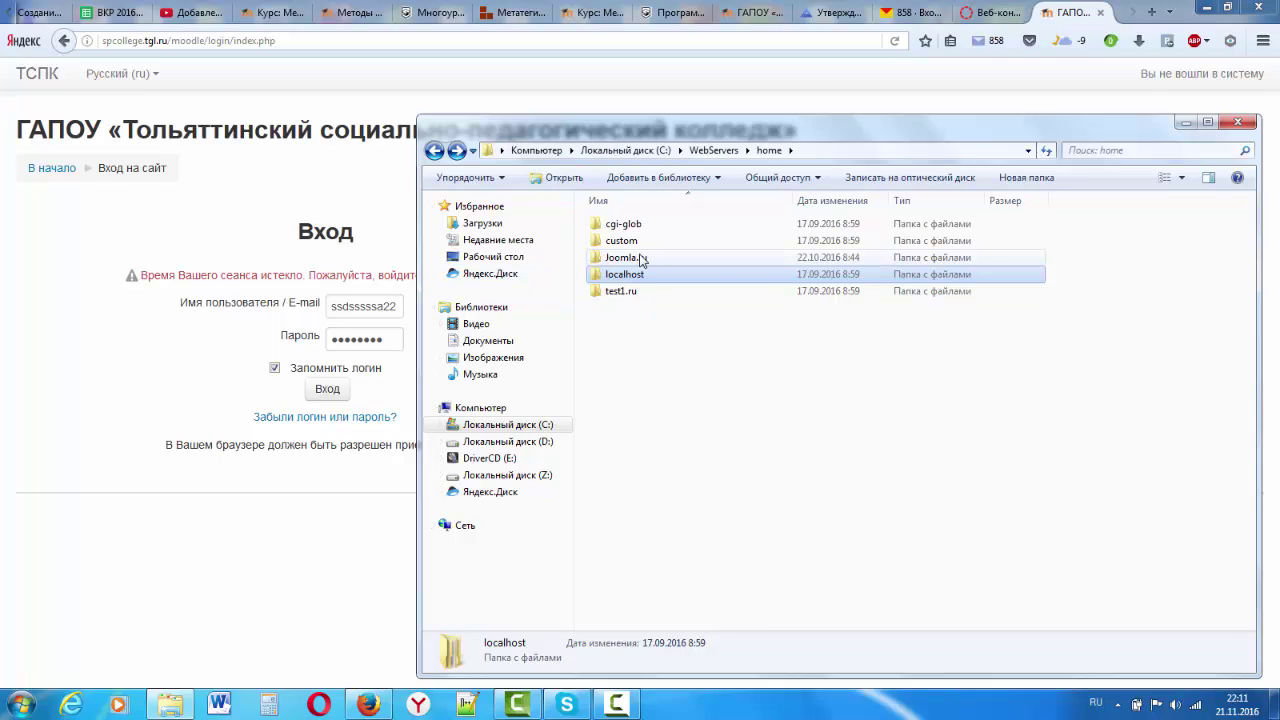
mouse_move(638, 262)
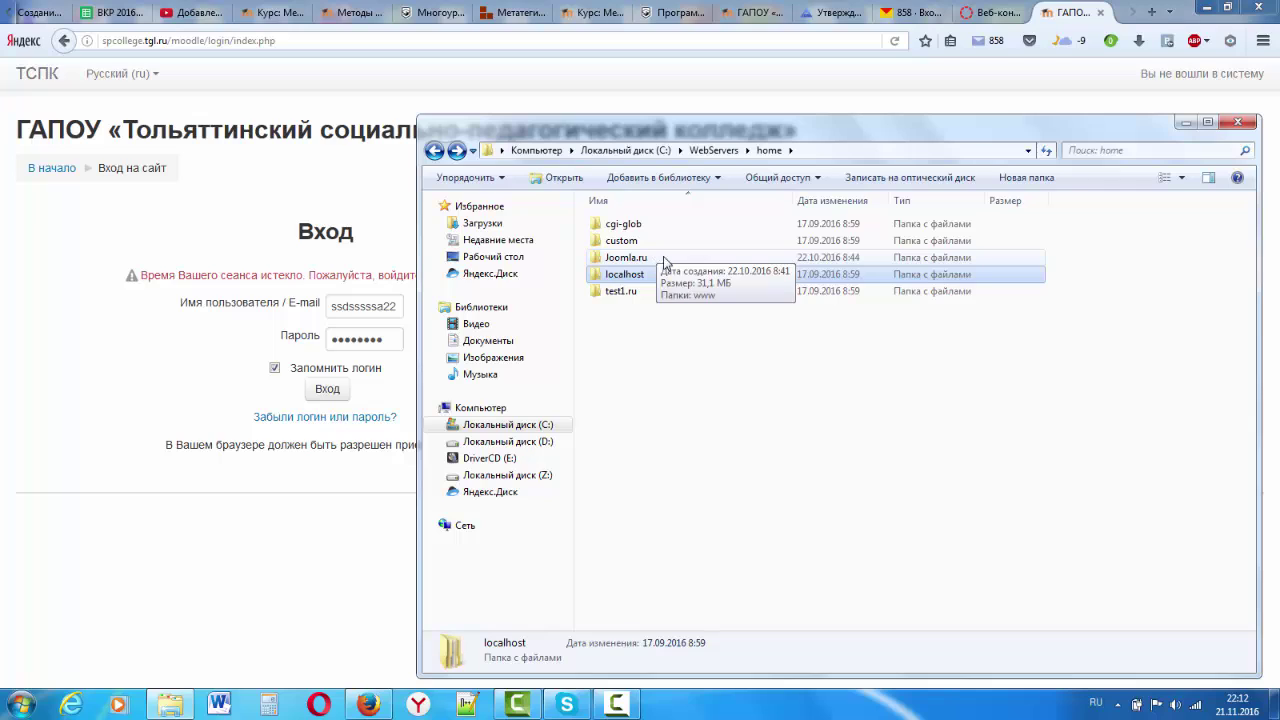
left_click(1182, 124)
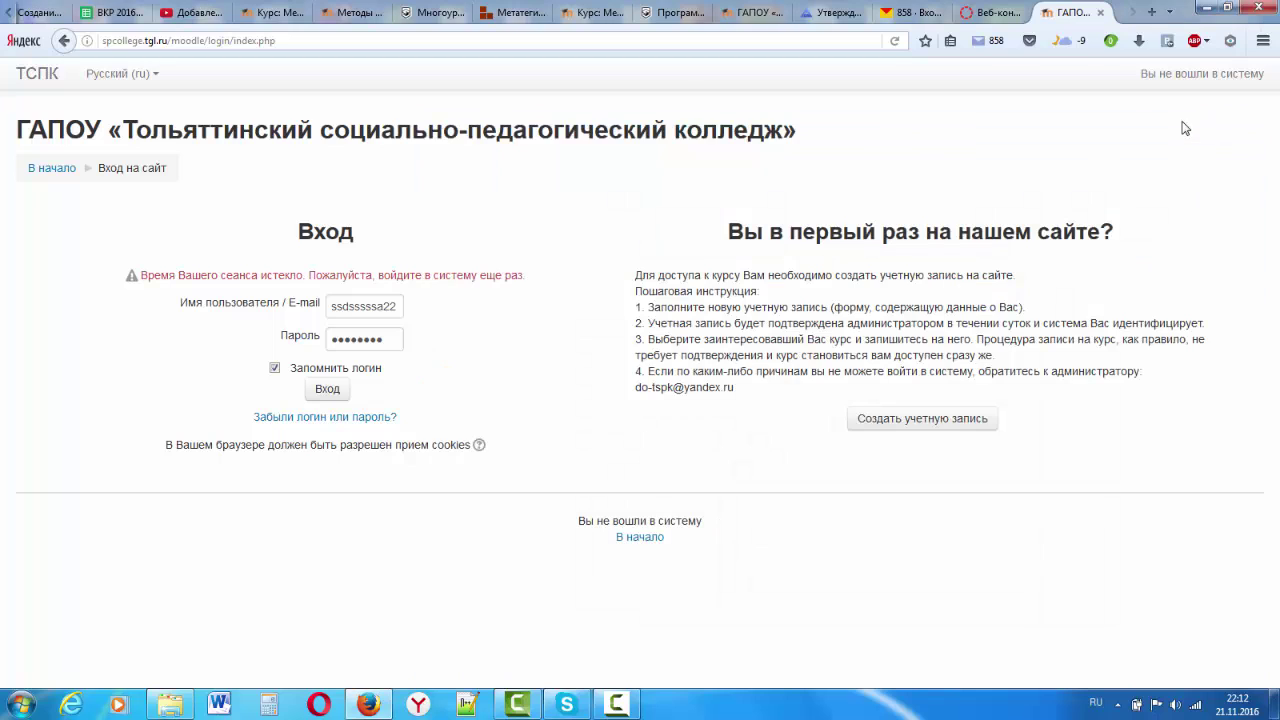
- Open joomla.ru in a new browser tab, look through its home page, and close that tab
left_click(1150, 12)
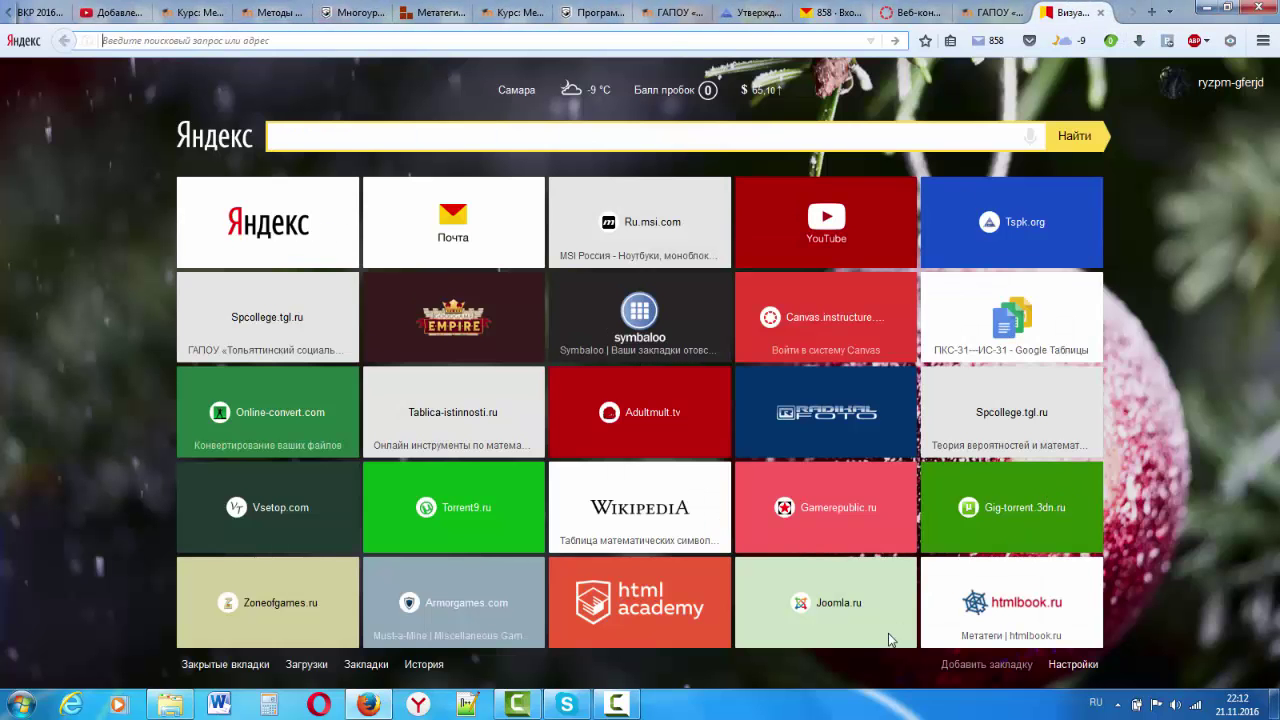
mouse_move(849, 630)
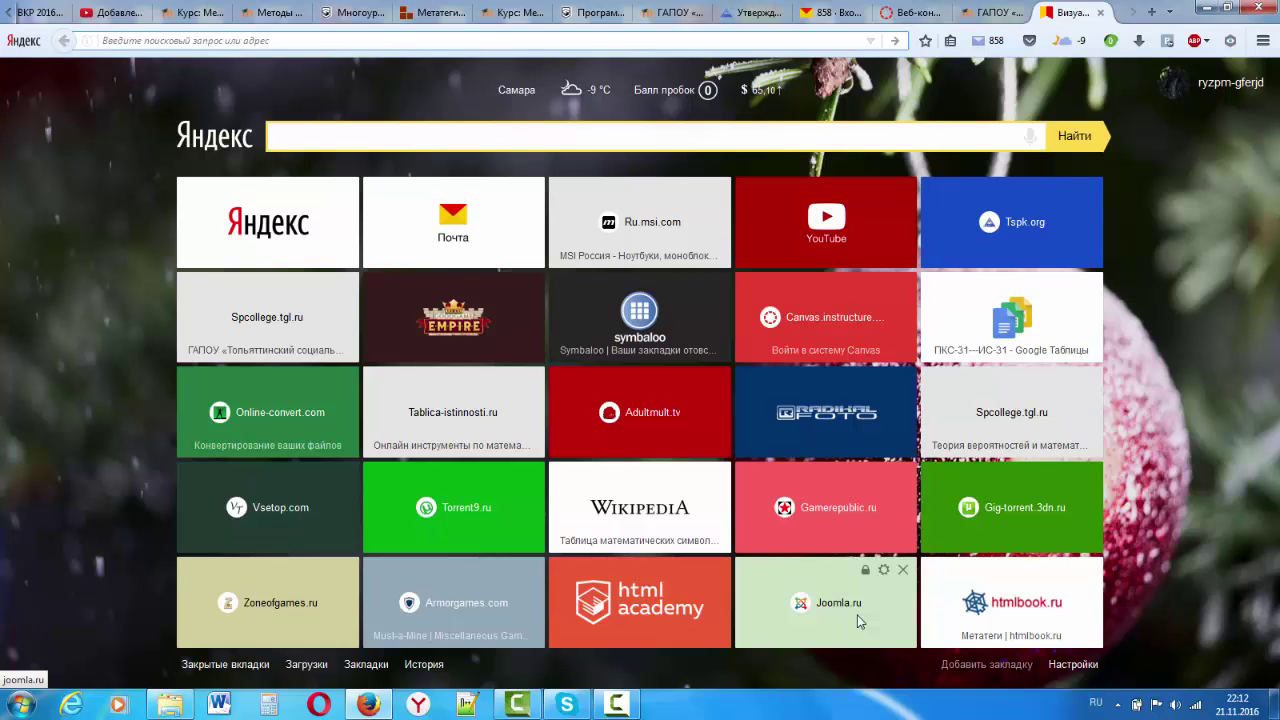
left_click(857, 615)
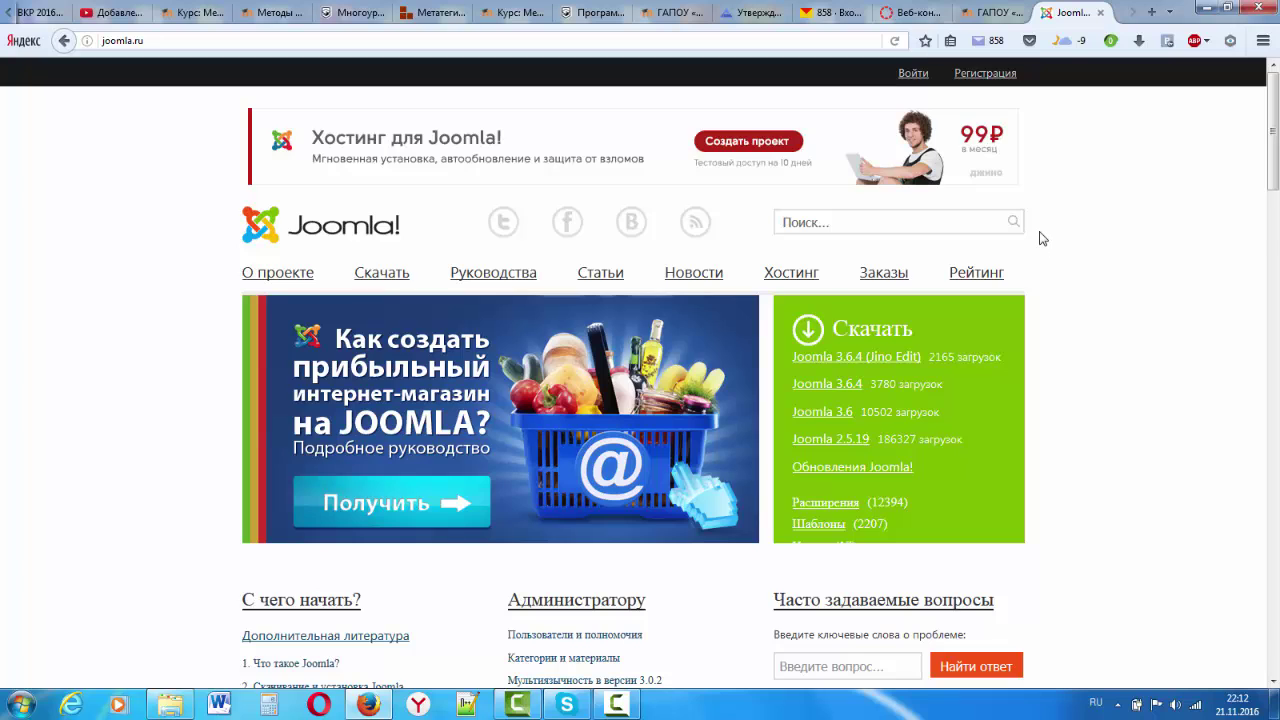
scroll(1040, 243, "down", 7)
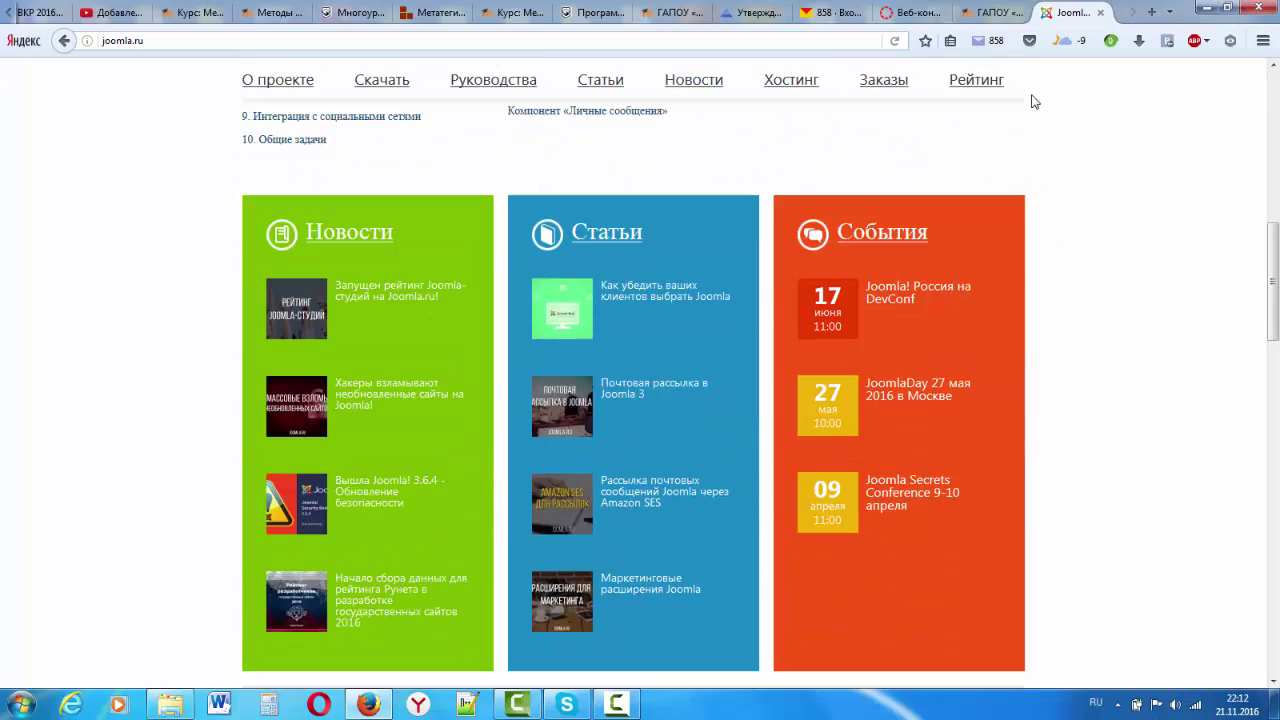
left_click(1101, 13)
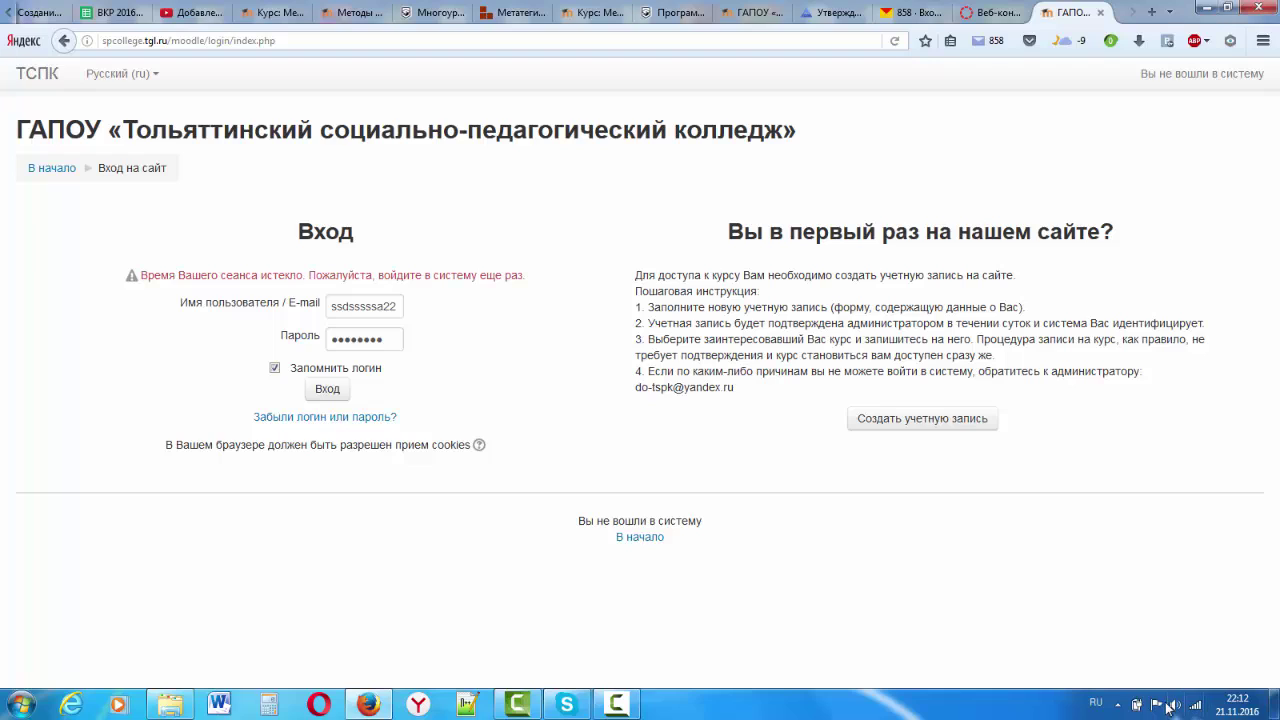
- Minimize Firefox and bring the home folder window back to the front
left_click(1124, 707)
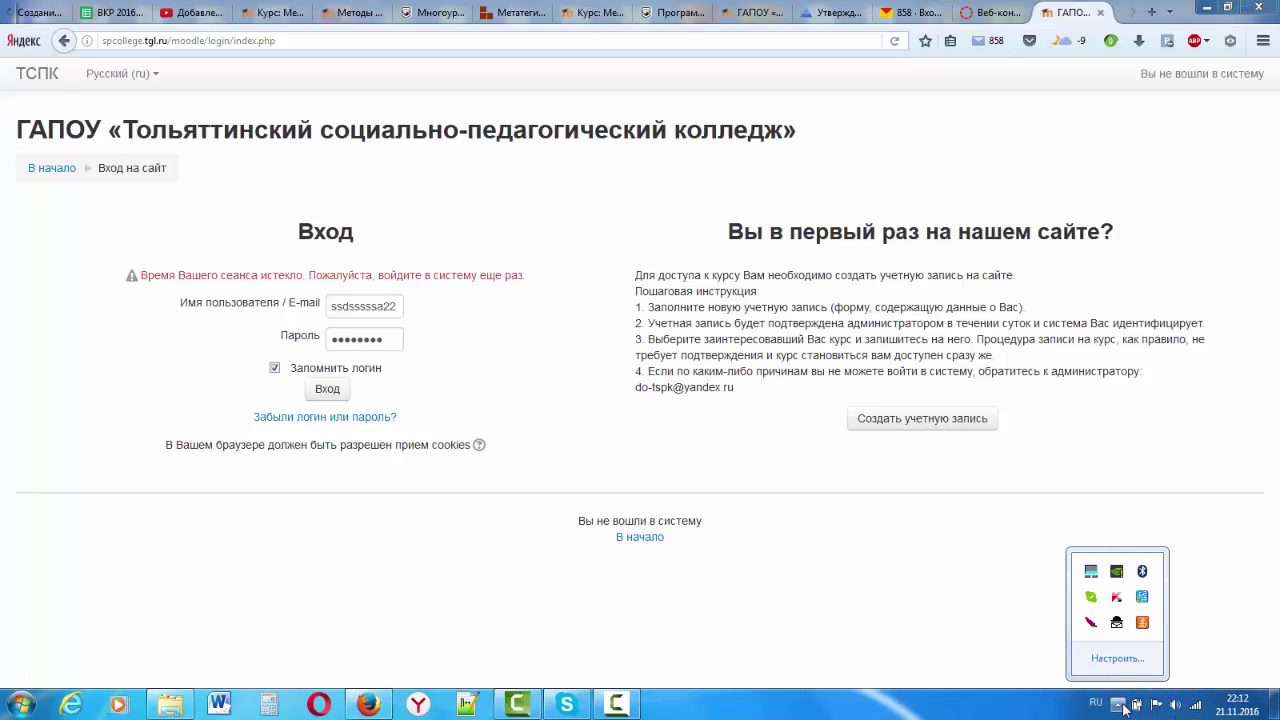
mouse_move(1137, 706)
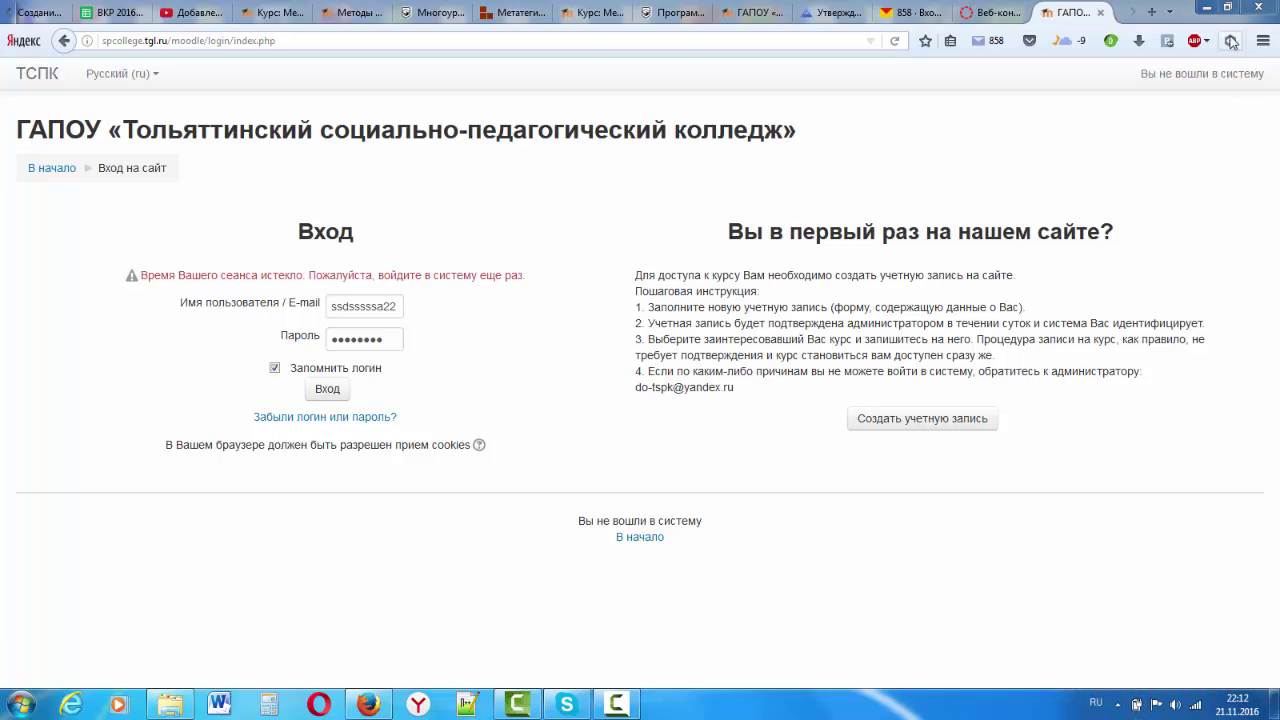
left_click(1207, 7)
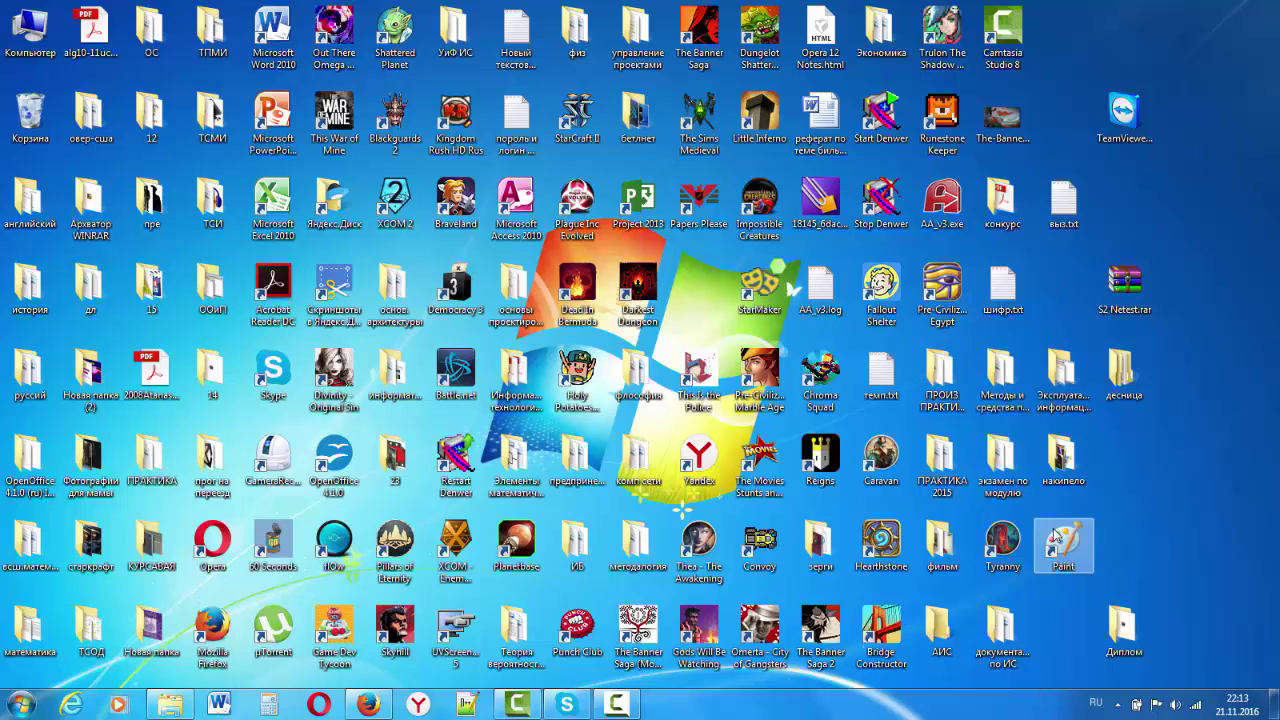
left_click(173, 706)
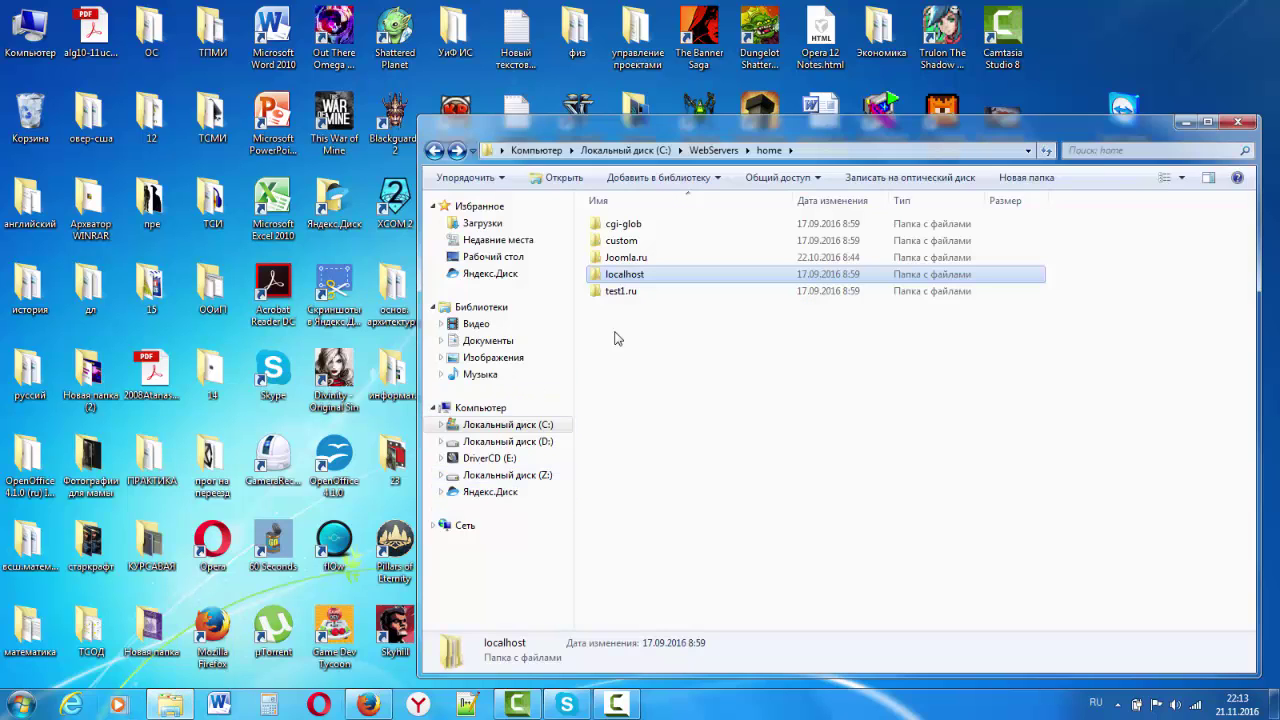
left_click(661, 281)
right_click(650, 276)
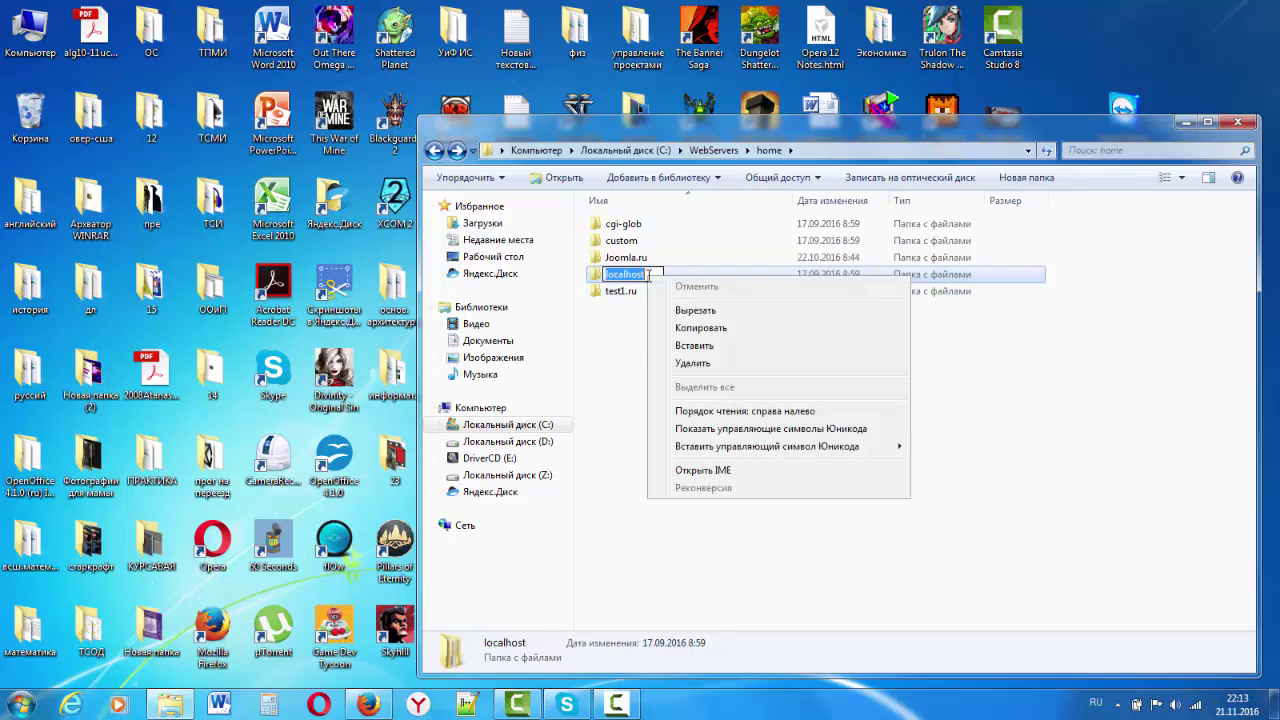
left_click(705, 346)
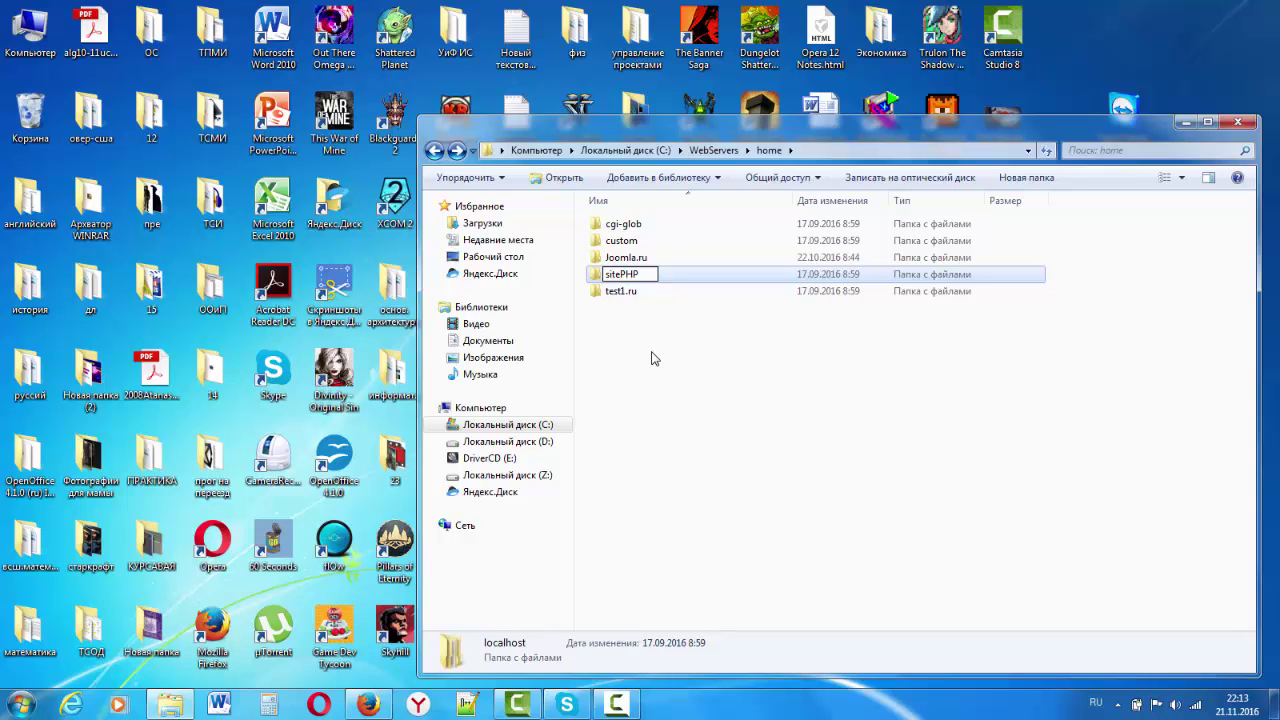
key("BackSpace")
key("BackSpace")
key("BackSpace")
key("BackSpace")
key("BackSpace")
key("BackSpace")
left_click(658, 358)
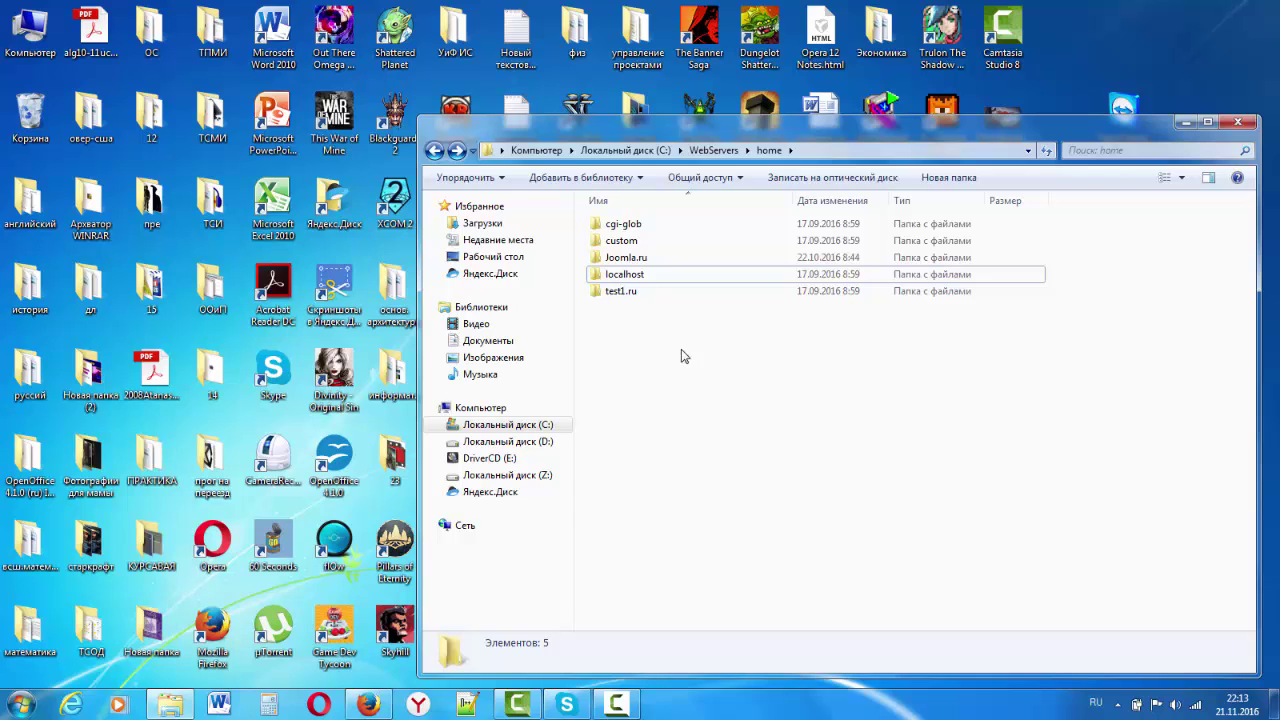
left_click(627, 280)
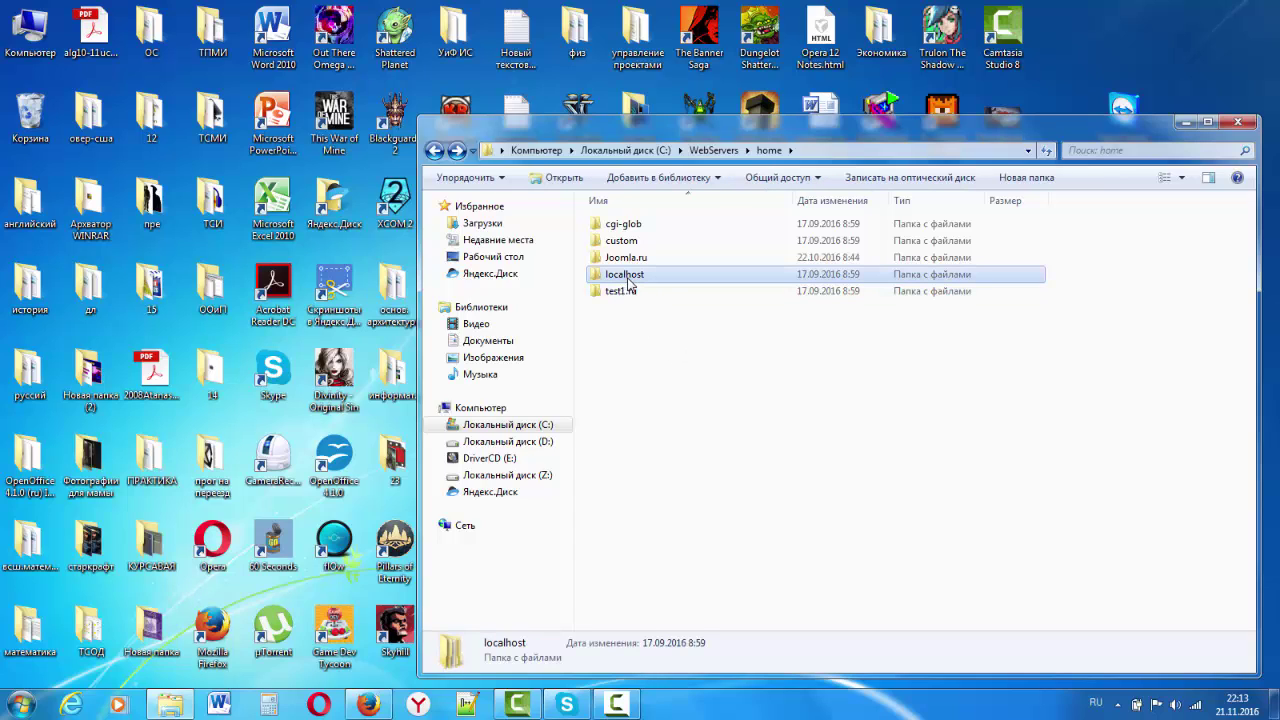
double_click(625, 275)
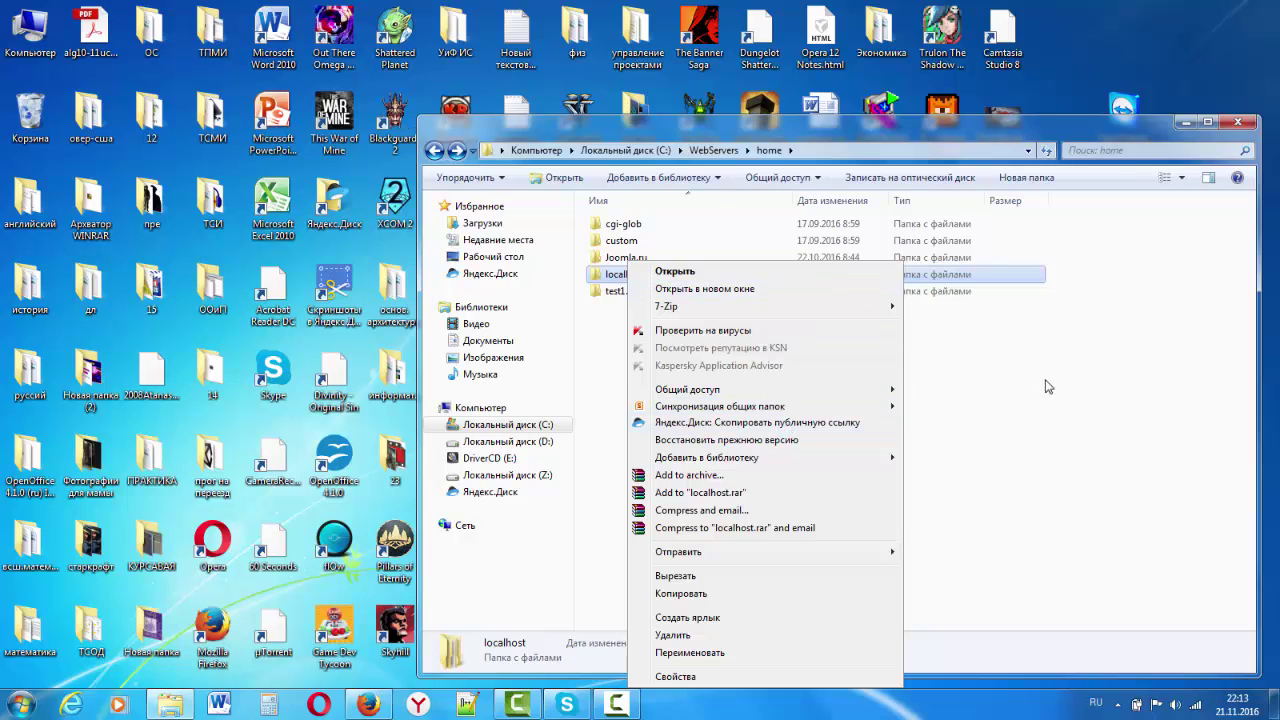
left_click(1044, 447)
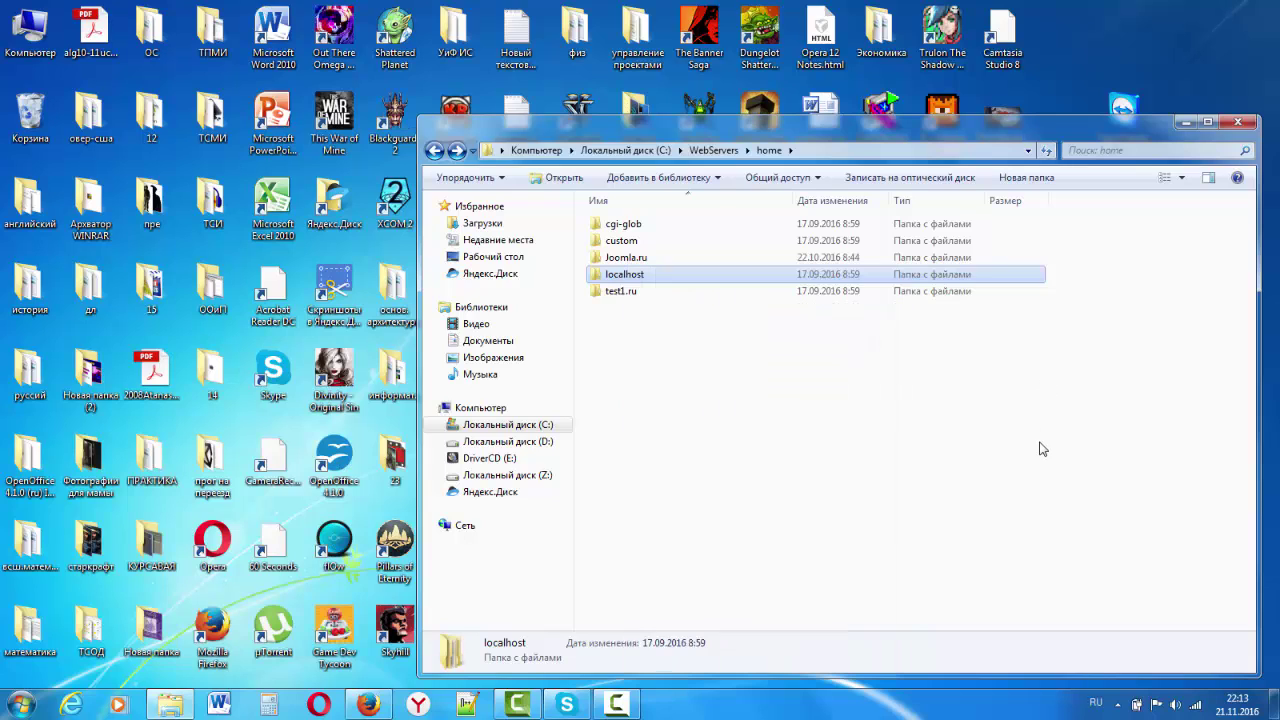
- Open the localhost folder's name for editing and copy the name text
left_click(729, 278)
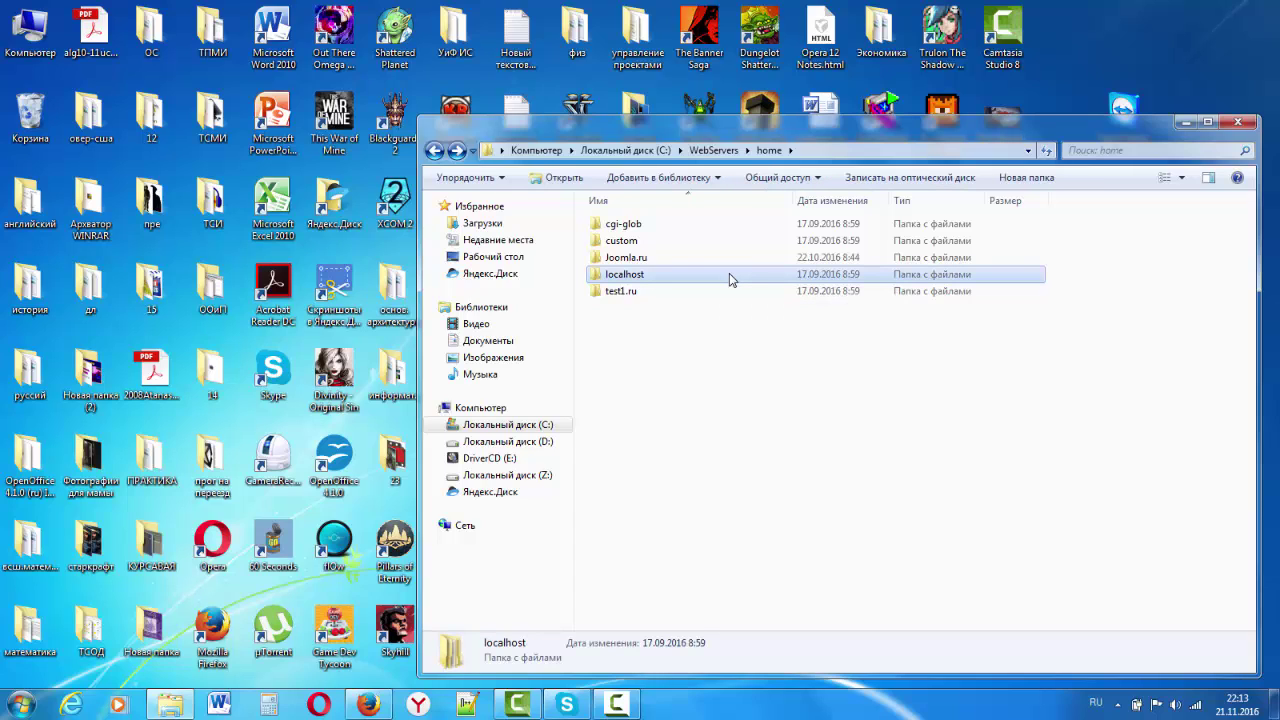
left_click(729, 275)
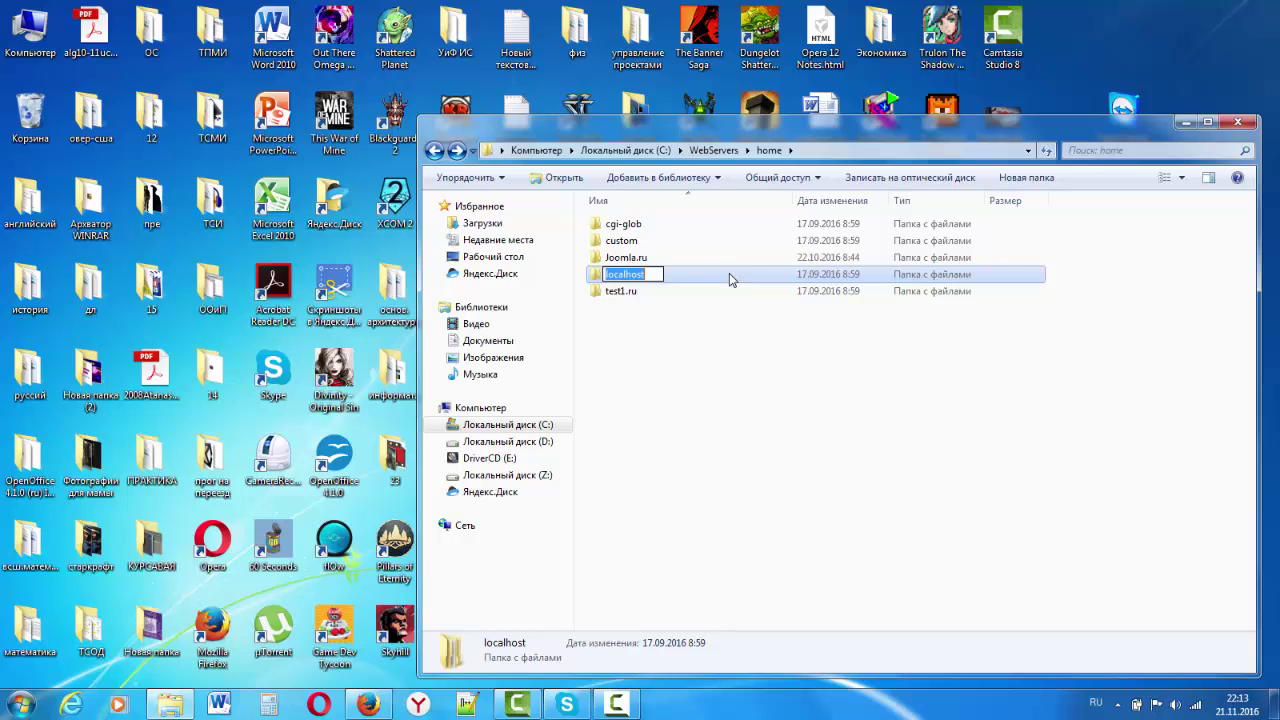
right_click(729, 275)
left_click(707, 279)
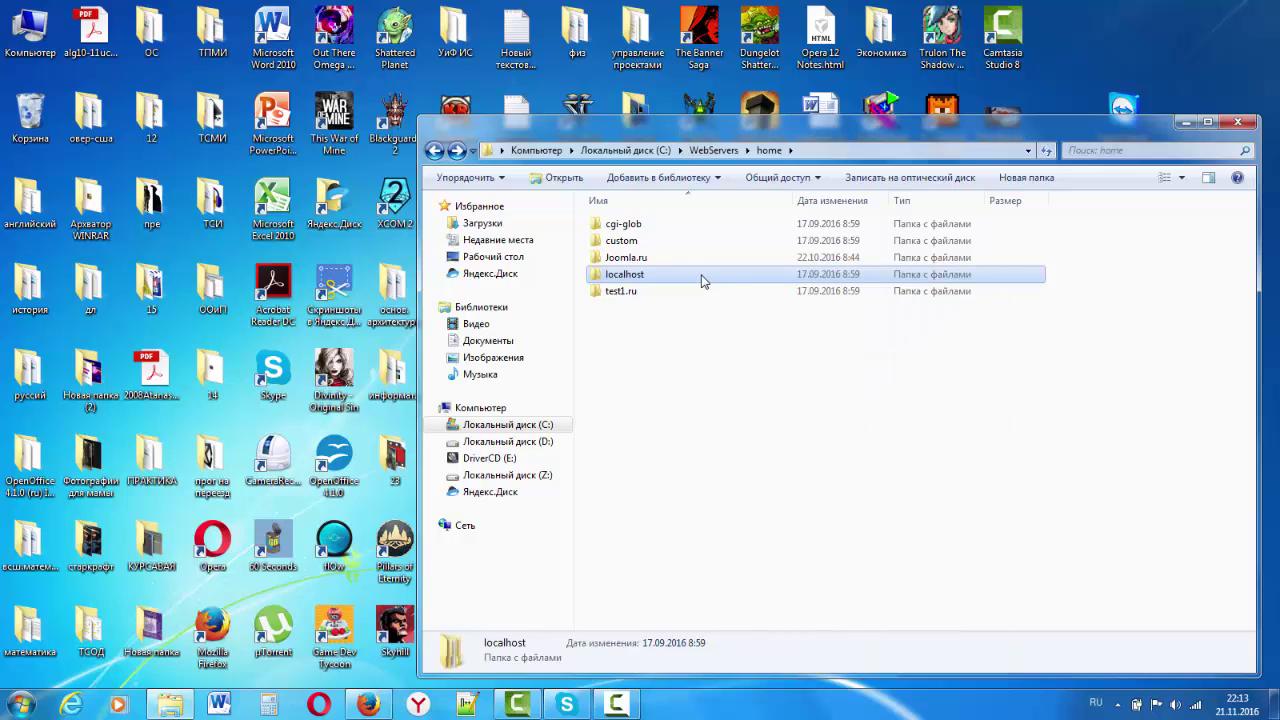
left_click(700, 279)
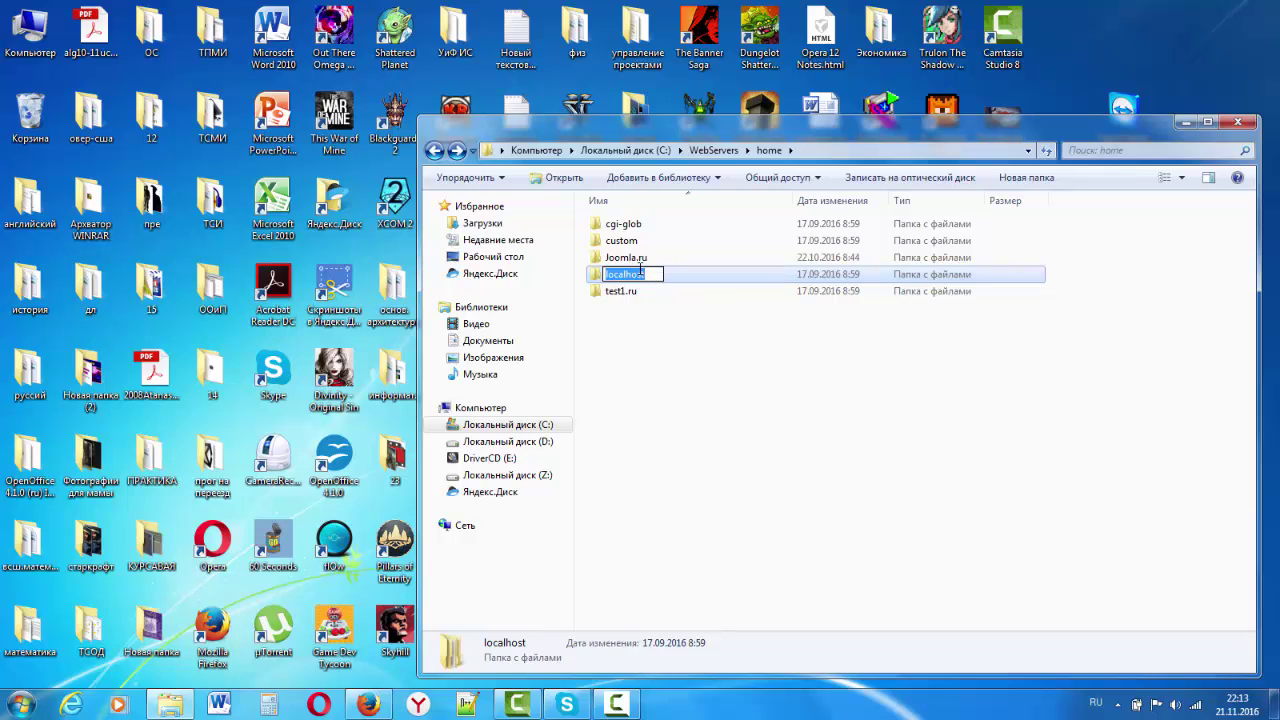
right_click(640, 269)
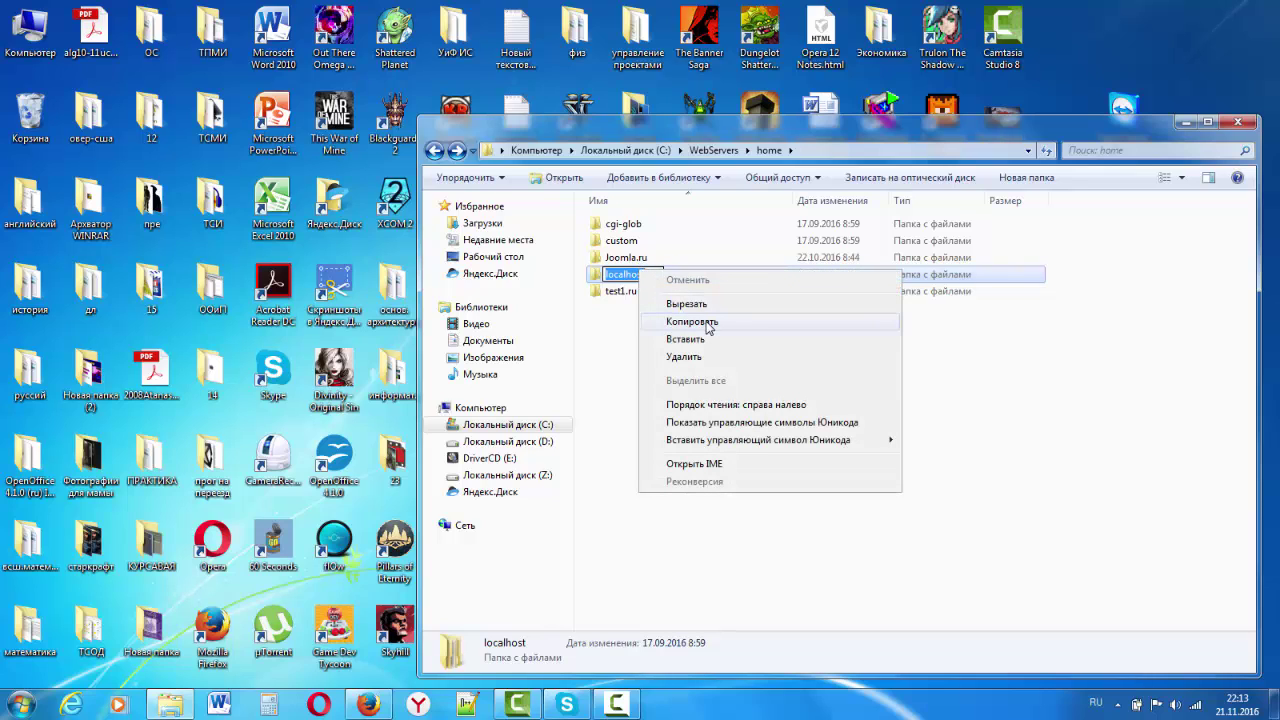
left_click(708, 322)
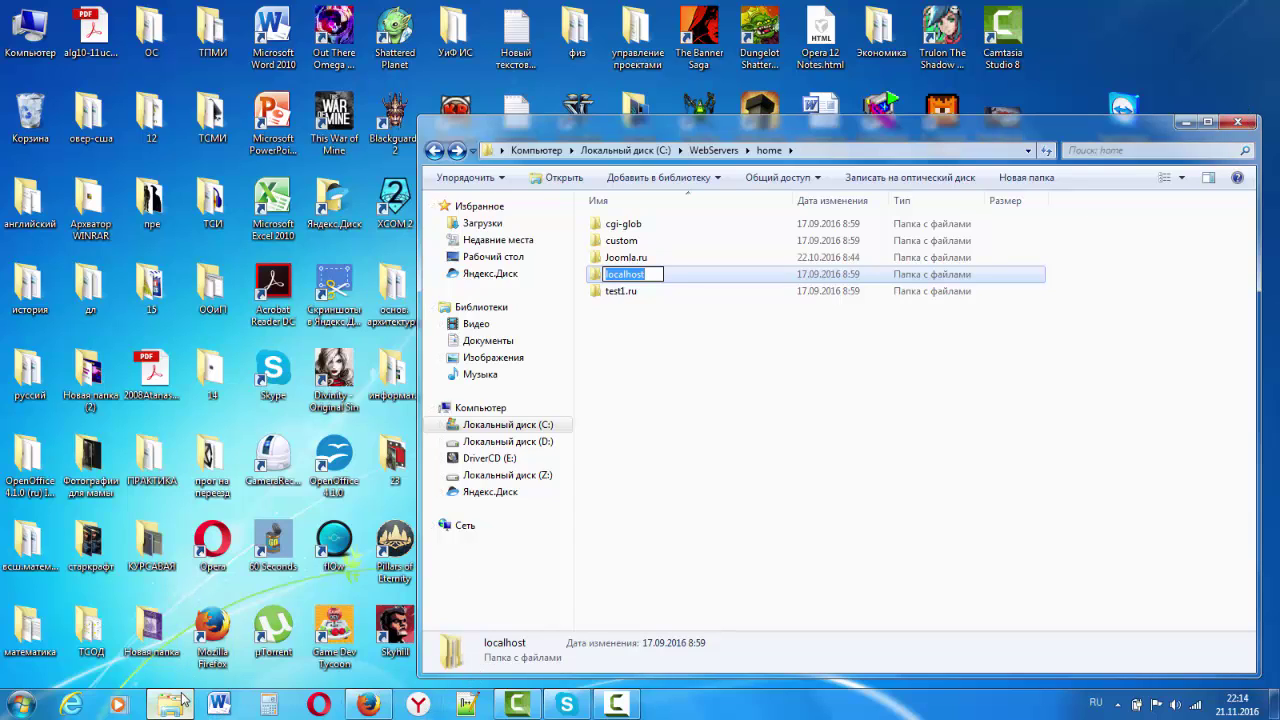
- Switch to Firefox, open a new tab, and paste the copied name localhost into the address
left_click(369, 705)
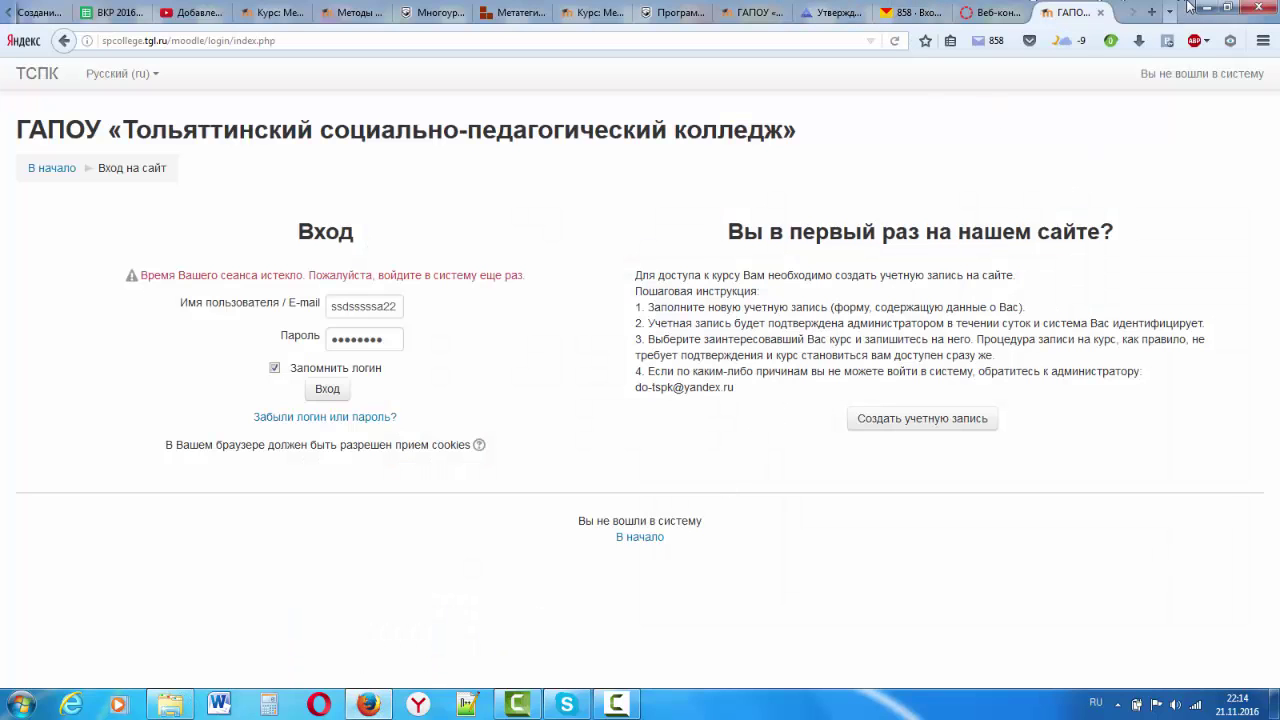
left_click(1151, 12)
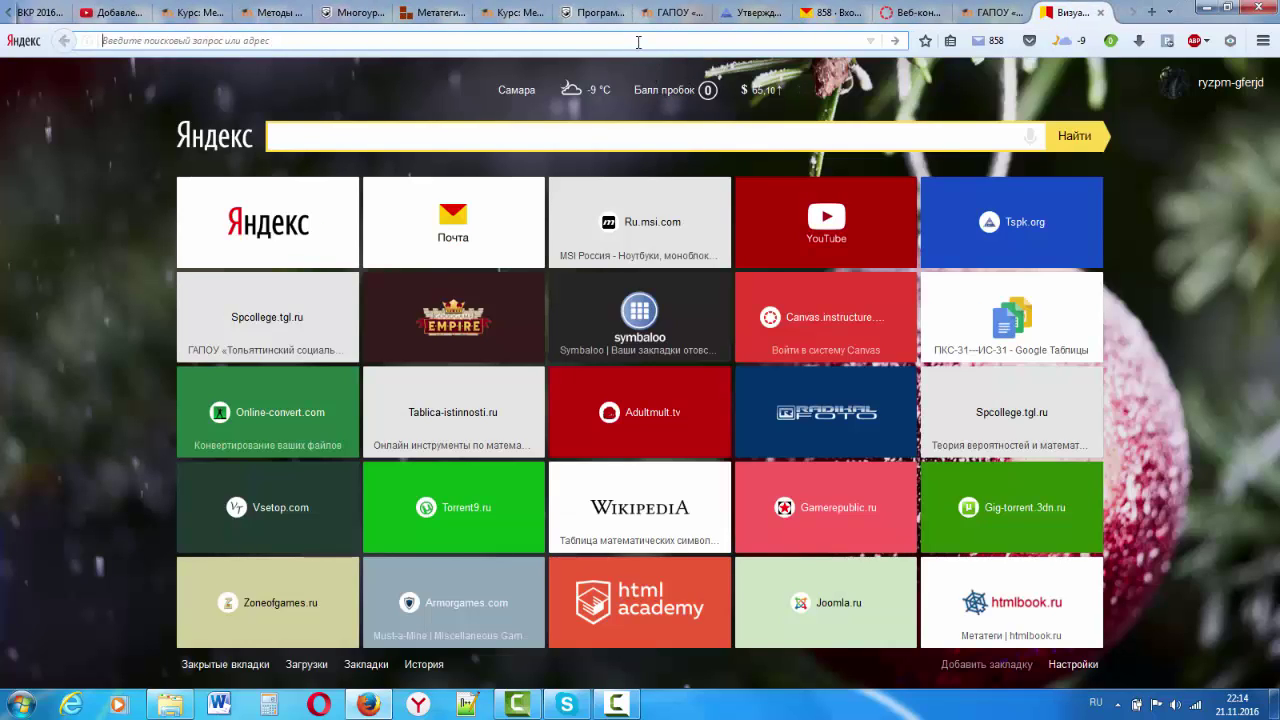
right_click(638, 42)
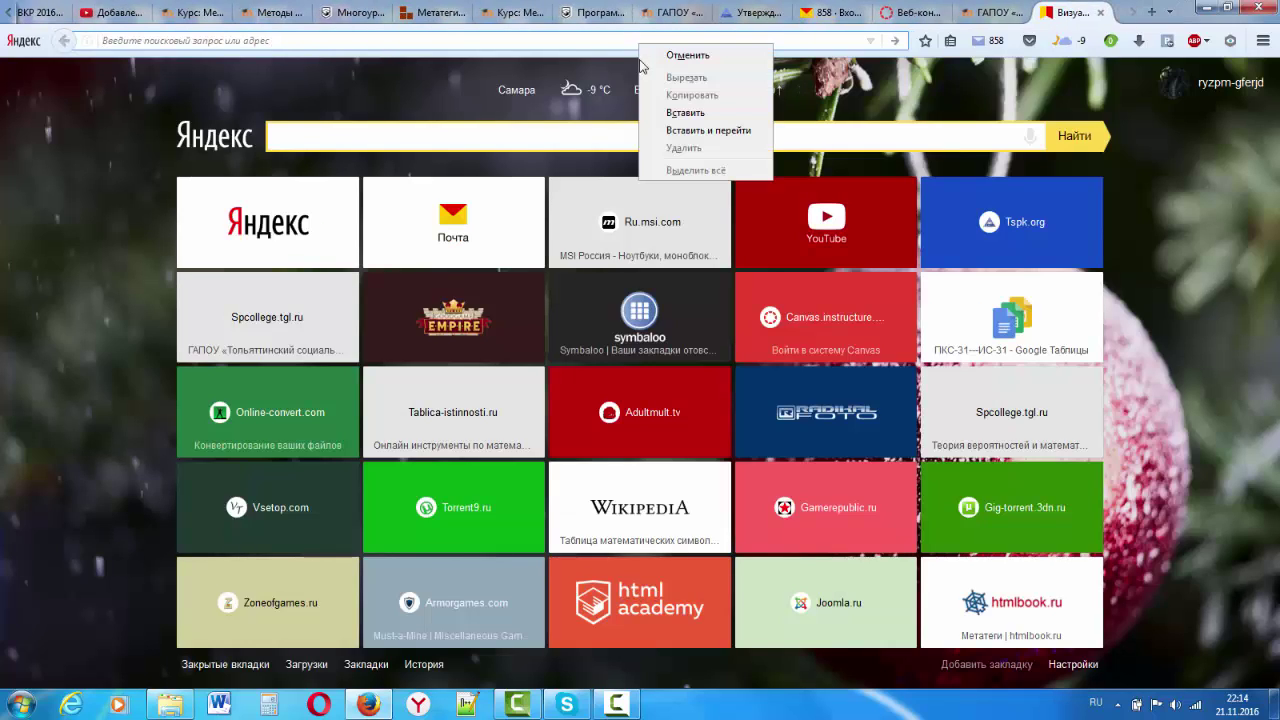
left_click(698, 116)
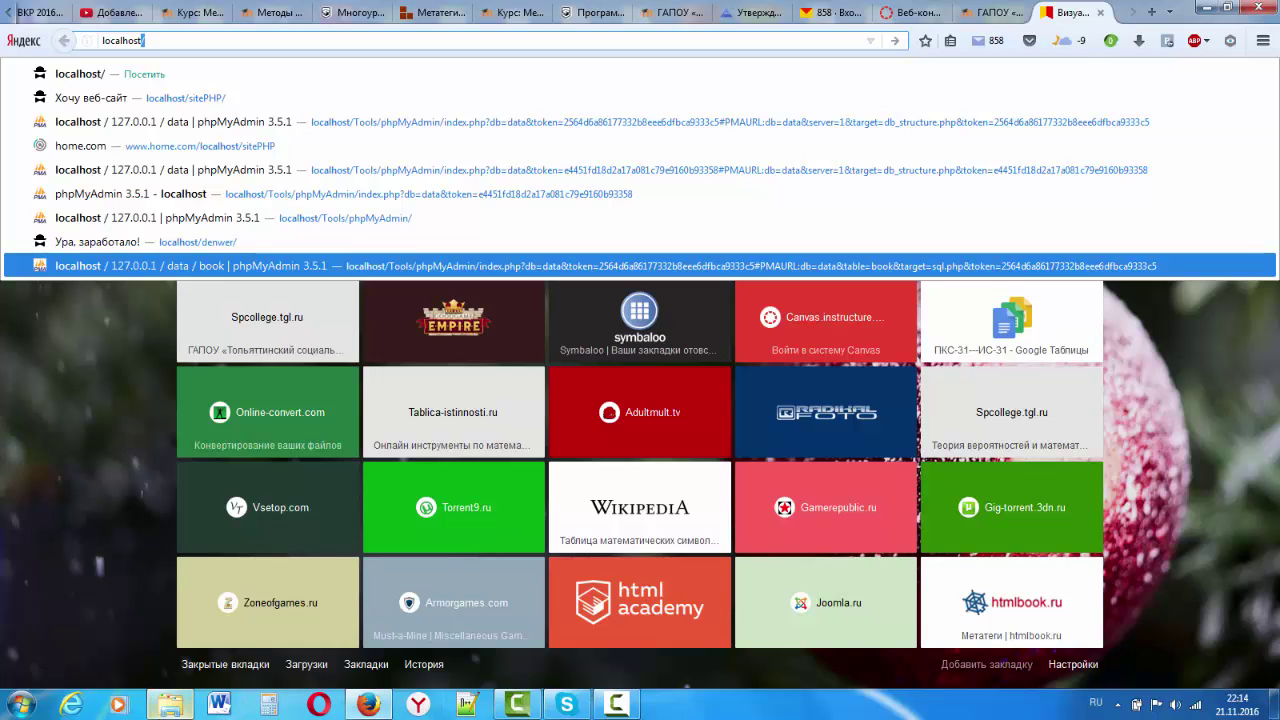
- Bring back the home folder window, view the contents of localhost and its www folder, and return to home
mouse_move(170, 704)
left_click(170, 620)
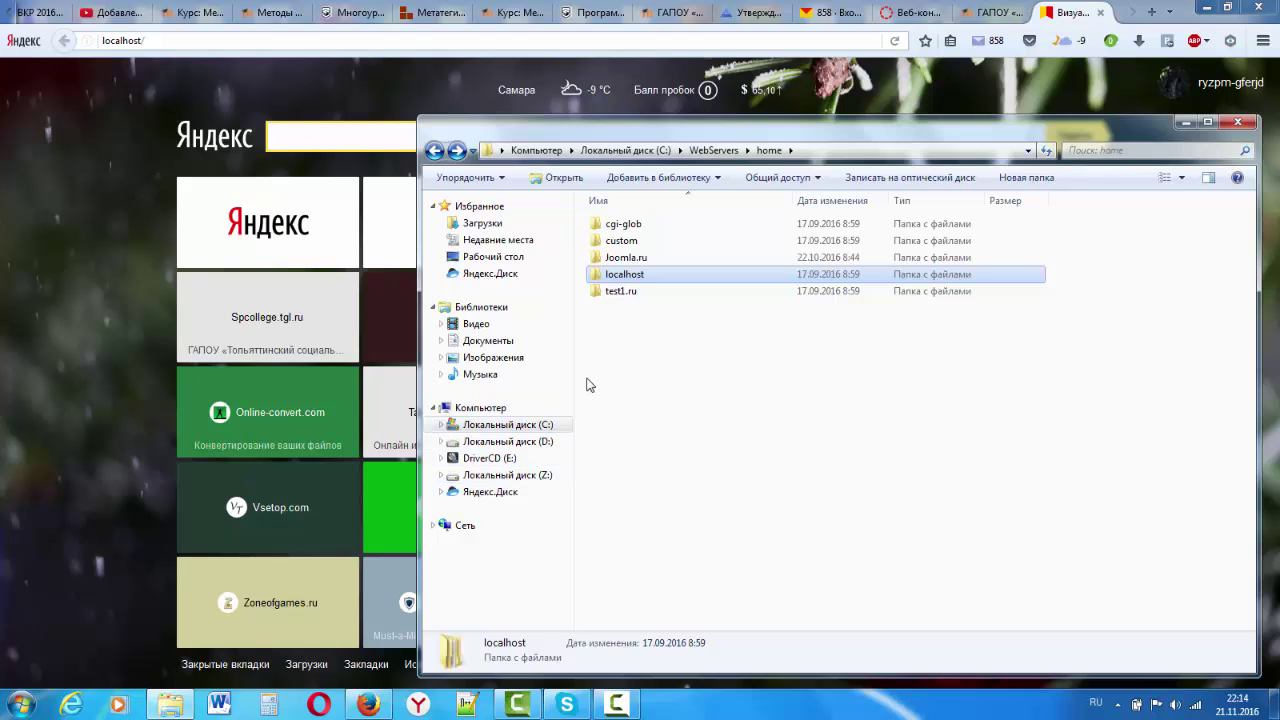
double_click(628, 280)
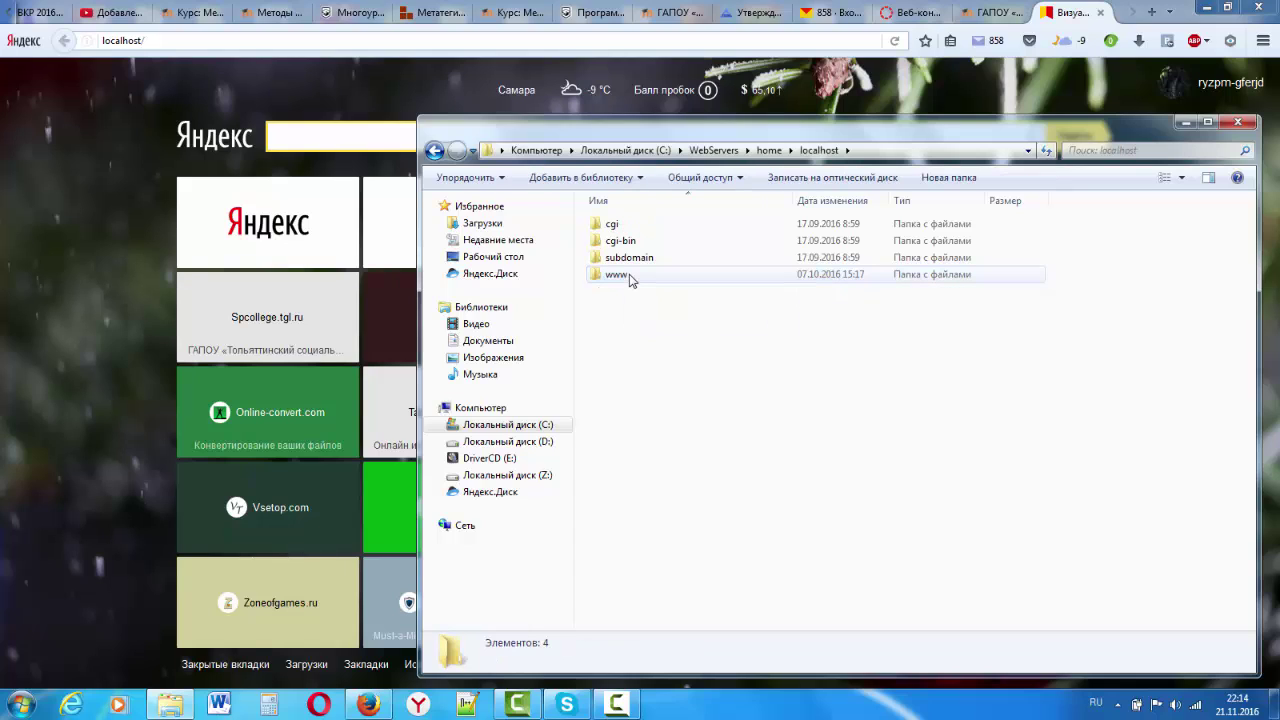
double_click(628, 276)
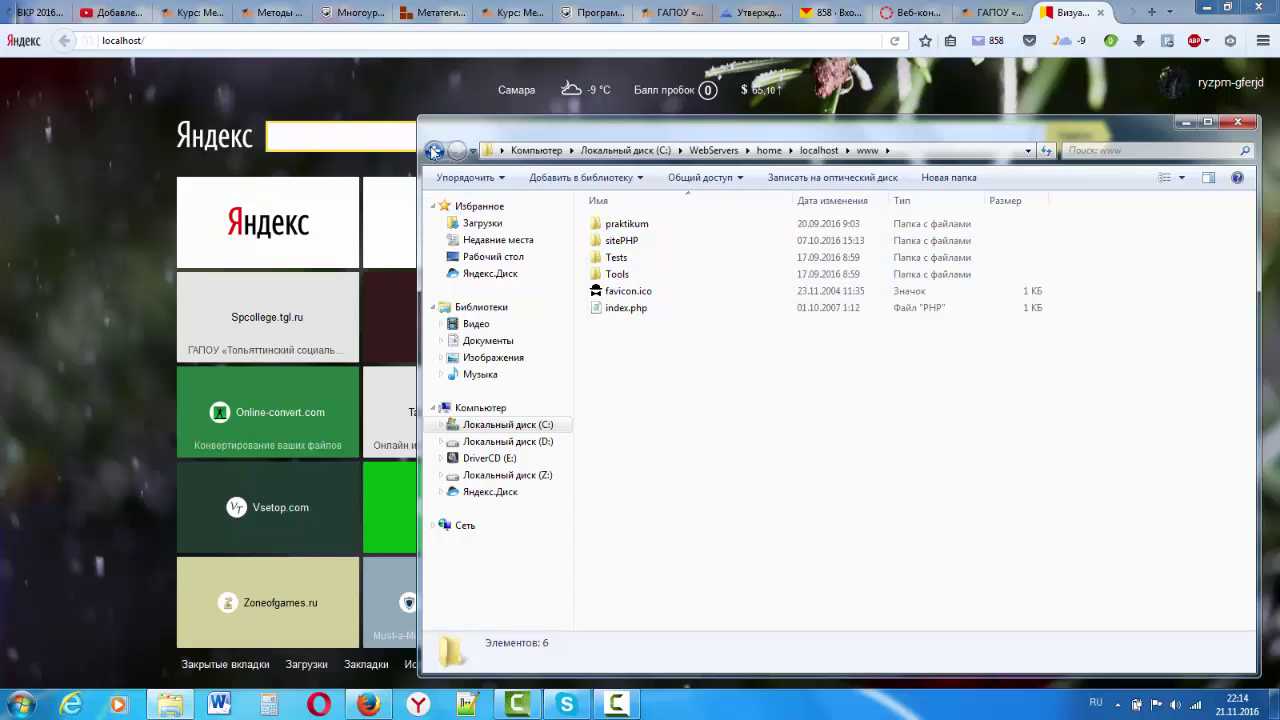
left_click(433, 151)
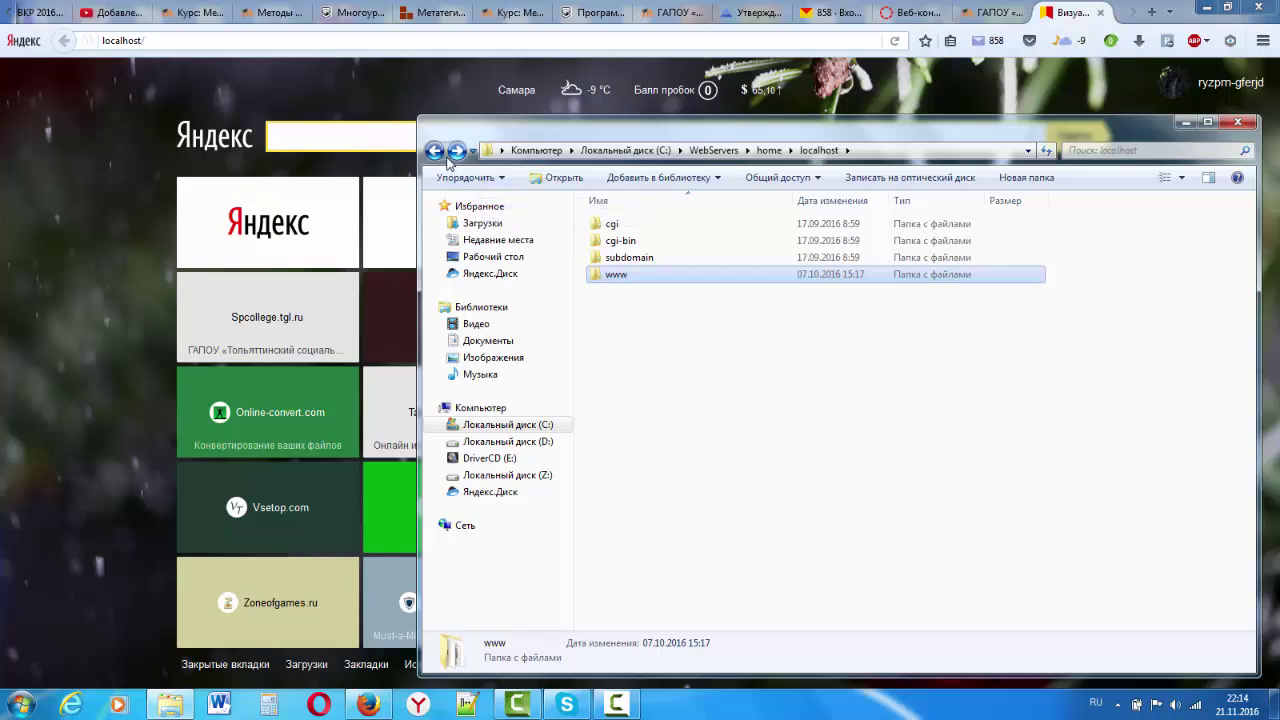
left_click(441, 154)
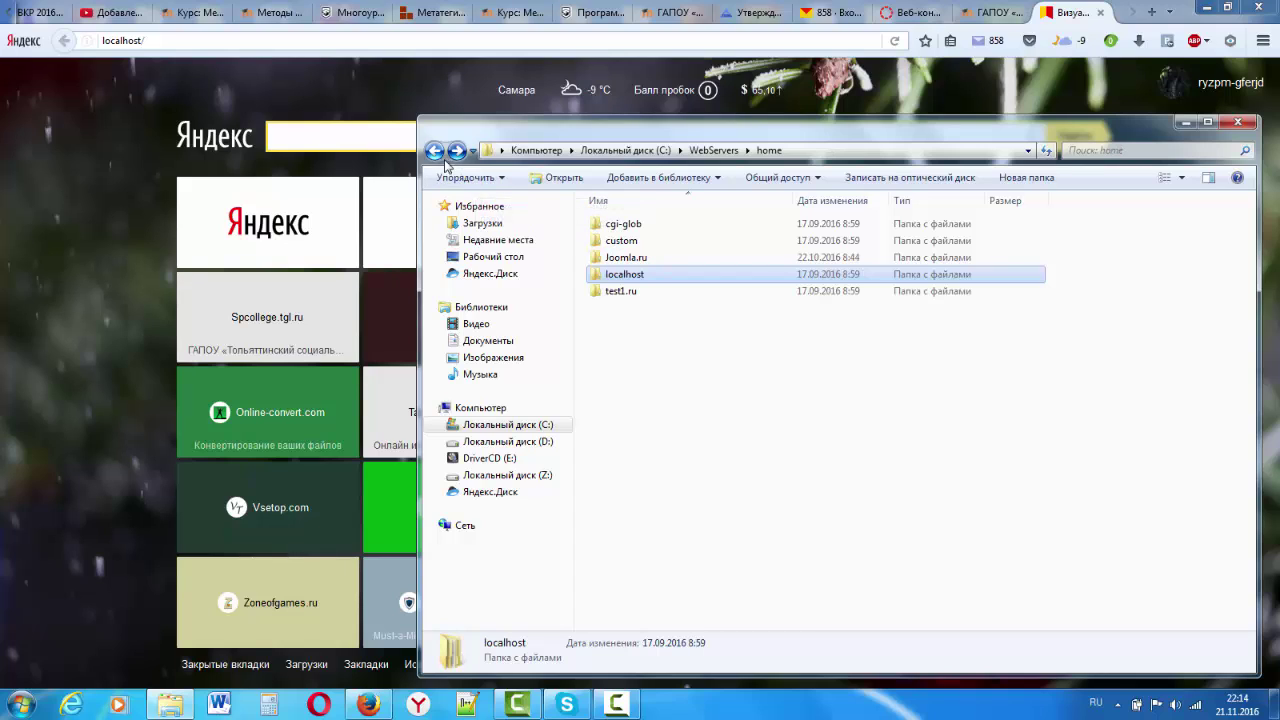
- Open the Joomla.ru folder's name for editing and copy the name text
left_click(625, 262)
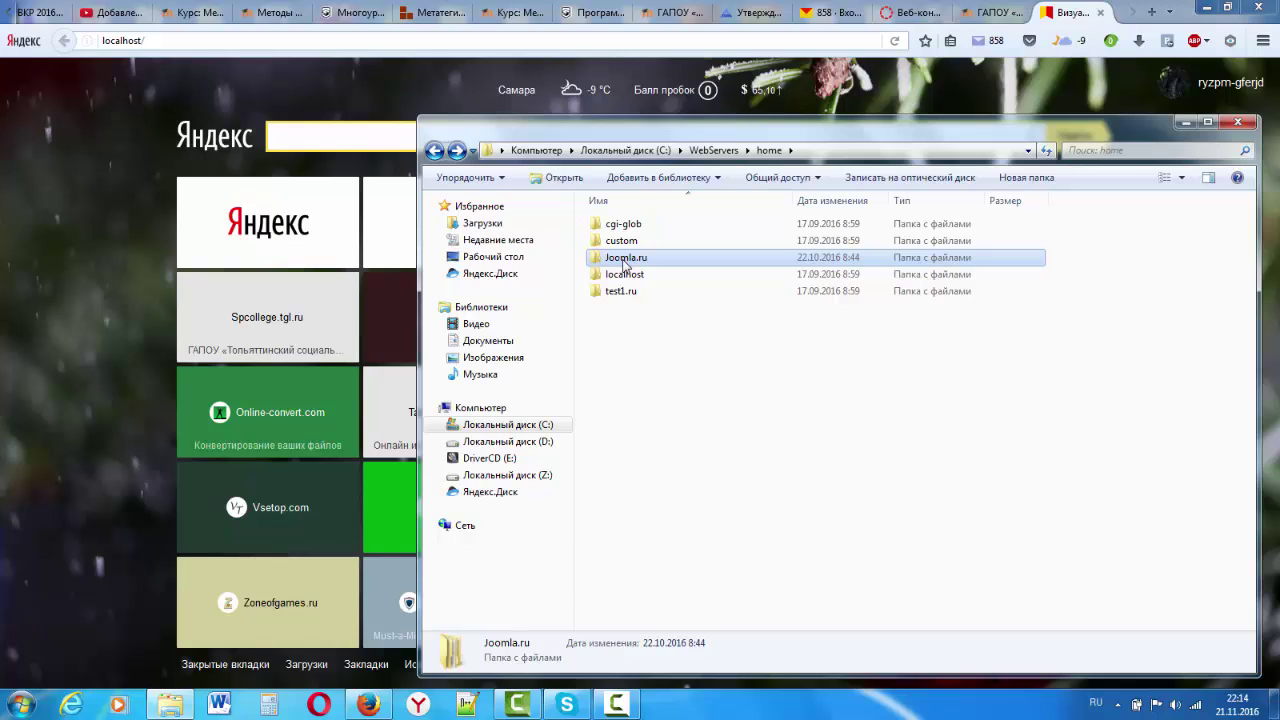
left_click(624, 259)
key("ctrl+c")
right_click(625, 260)
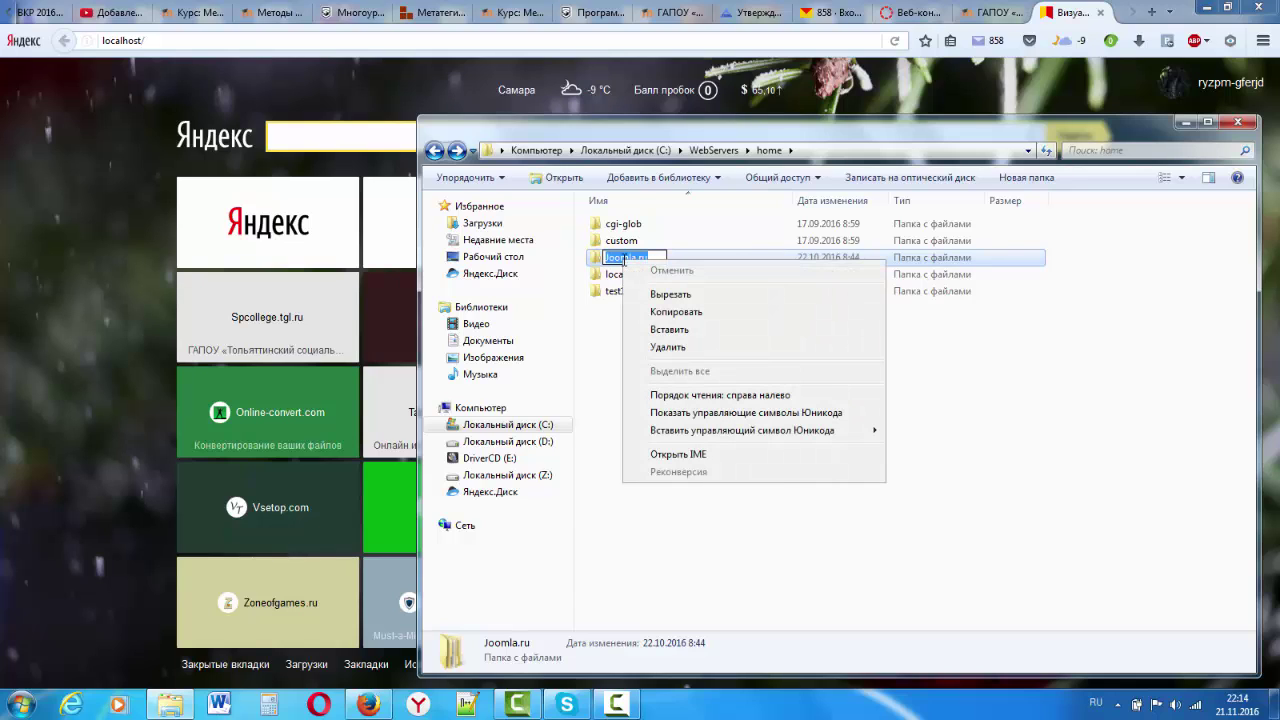
left_click(723, 312)
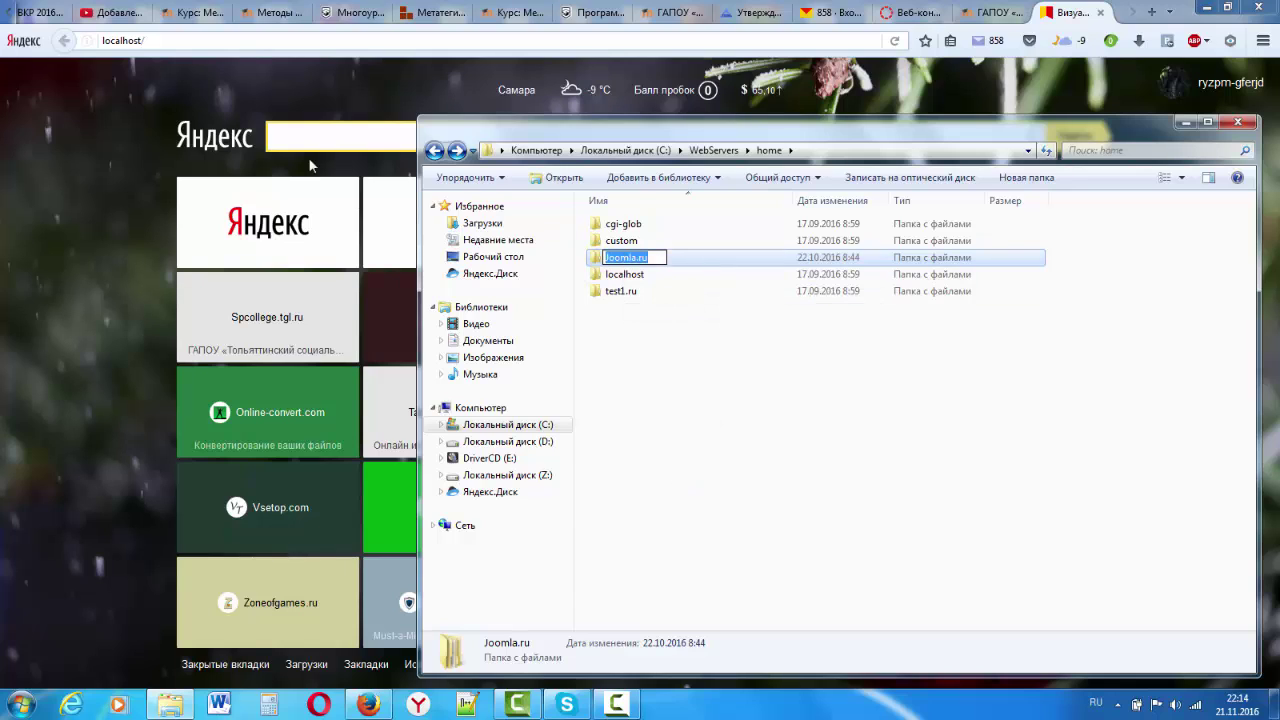
- Switch to Firefox, replace the localhost address with the copied name Joomla.ru, and load it
left_click(240, 41)
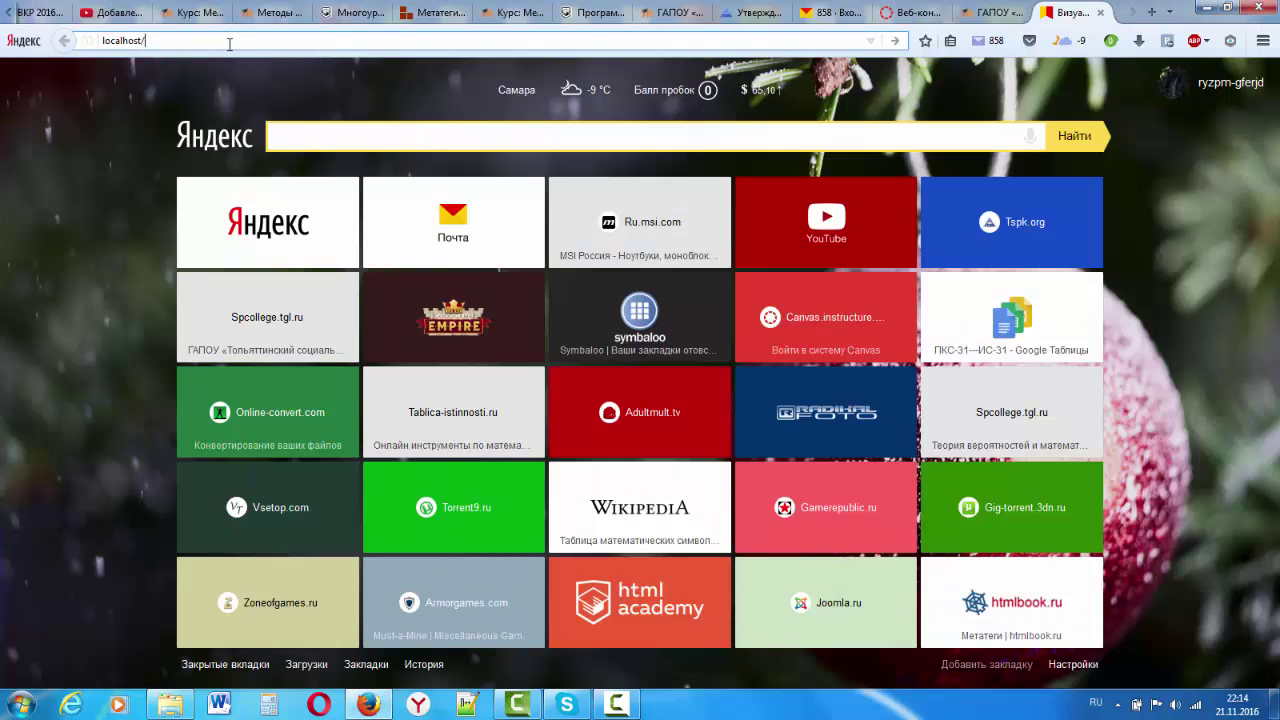
right_click(229, 44)
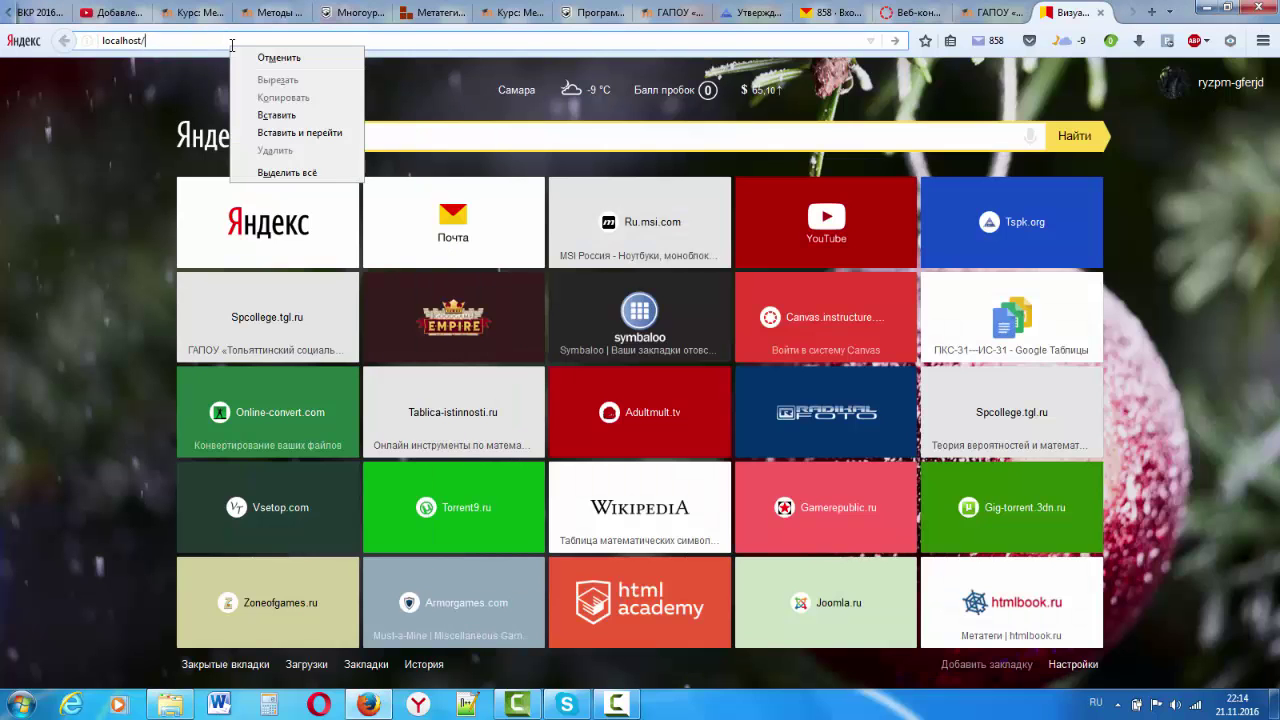
left_click(318, 134)
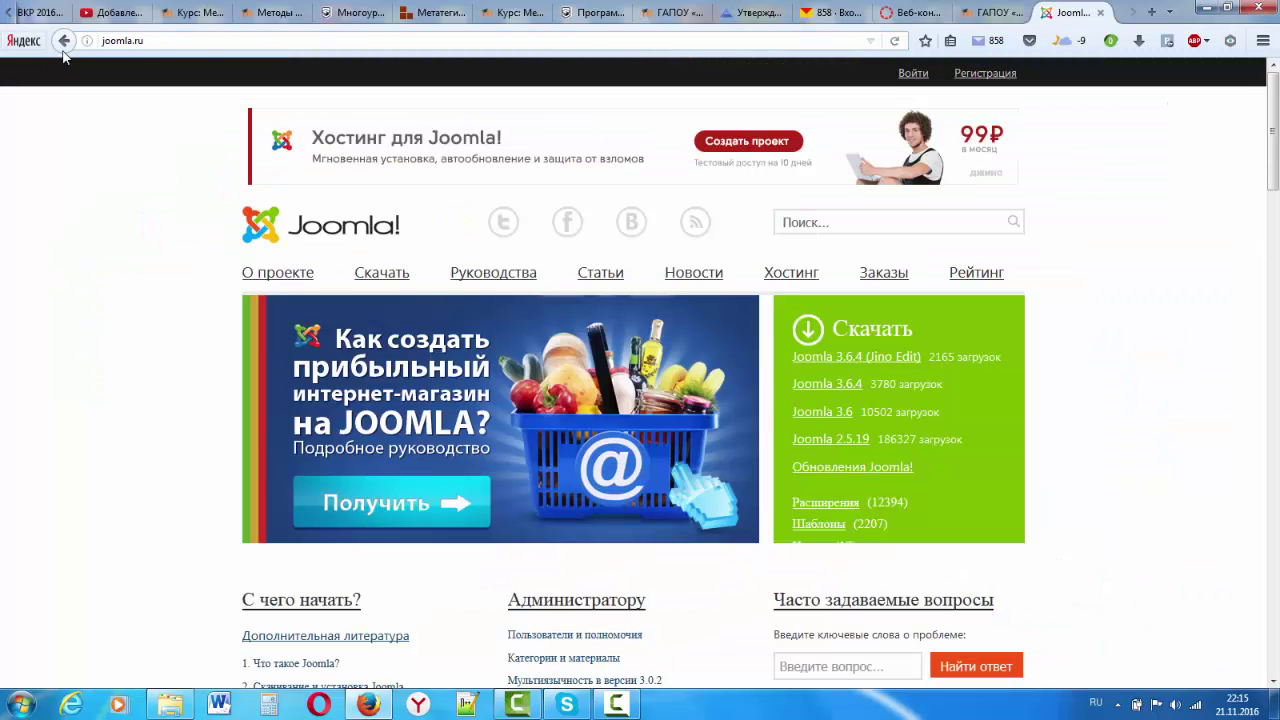
- Go back to the start page and enter Joomla.ru/ as the address without loading it
left_click(63, 42)
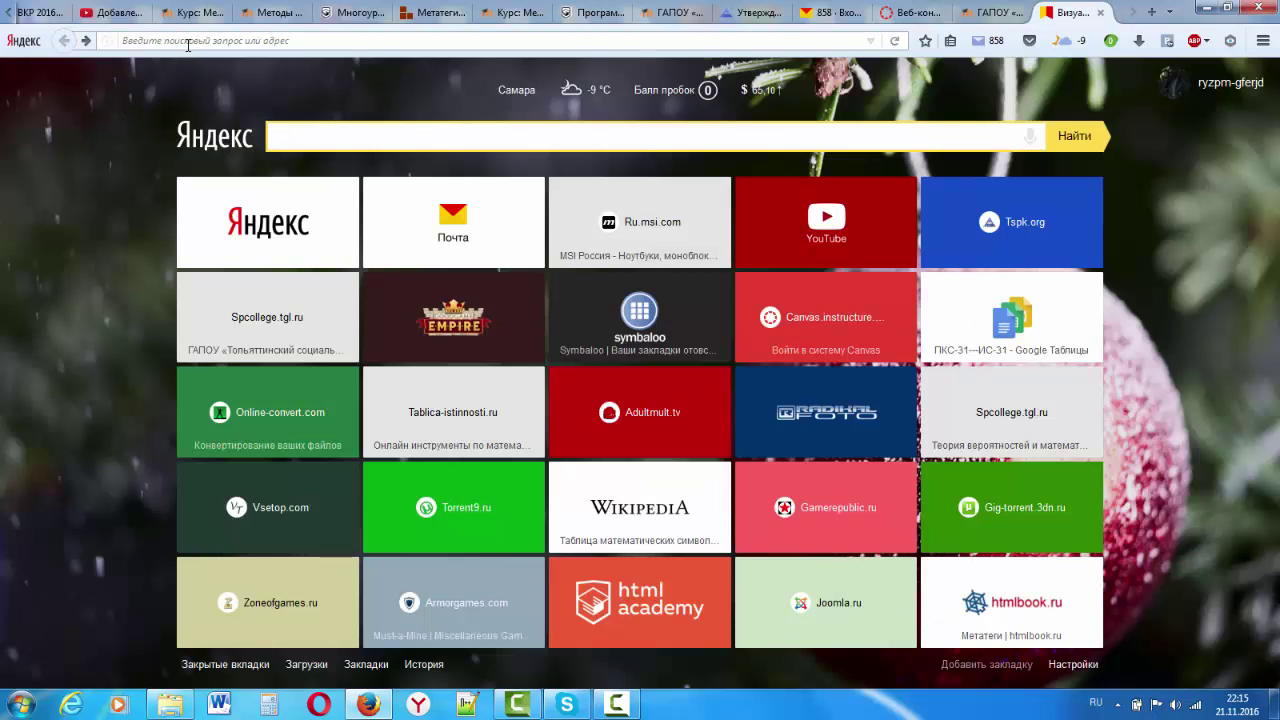
right_click(188, 45)
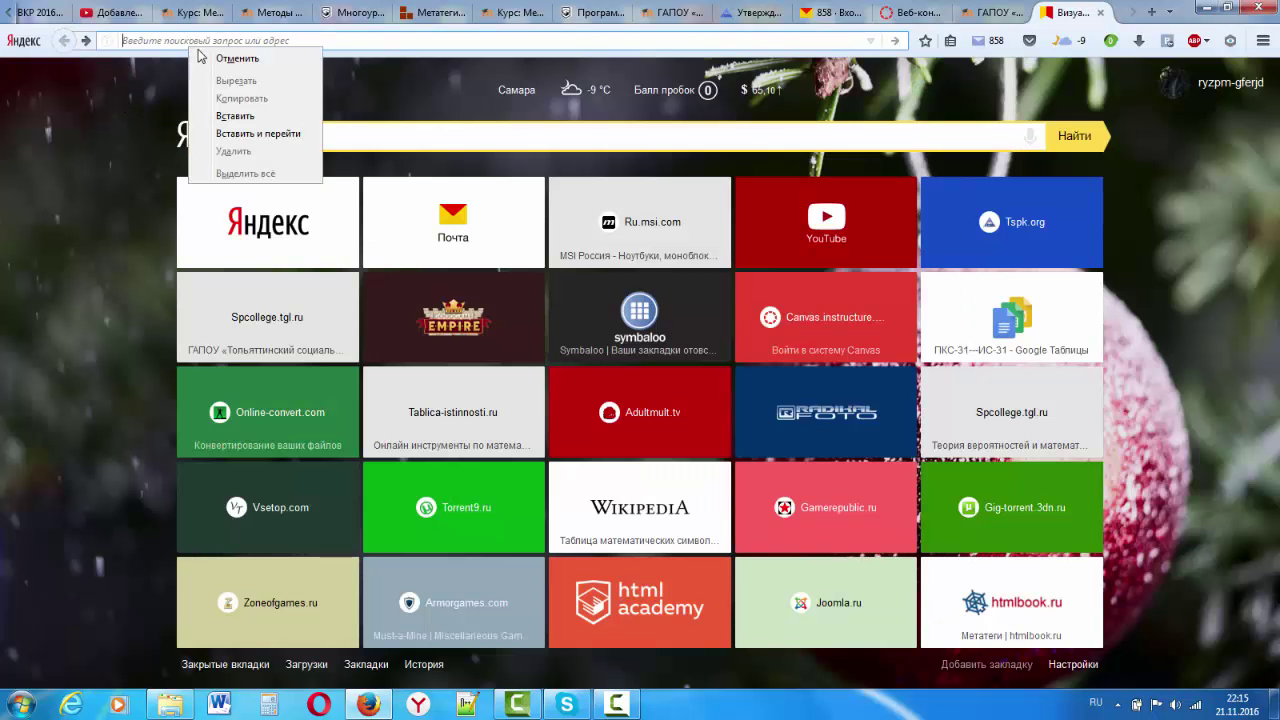
left_click(277, 118)
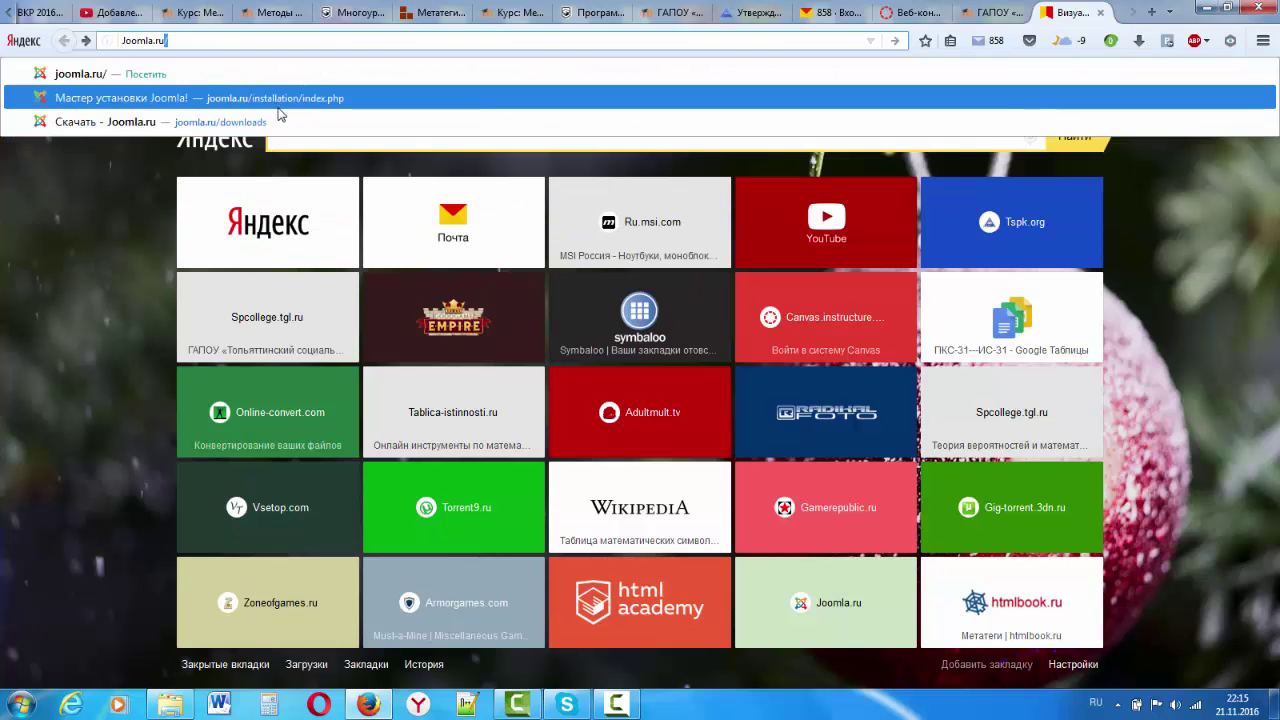
type("/")
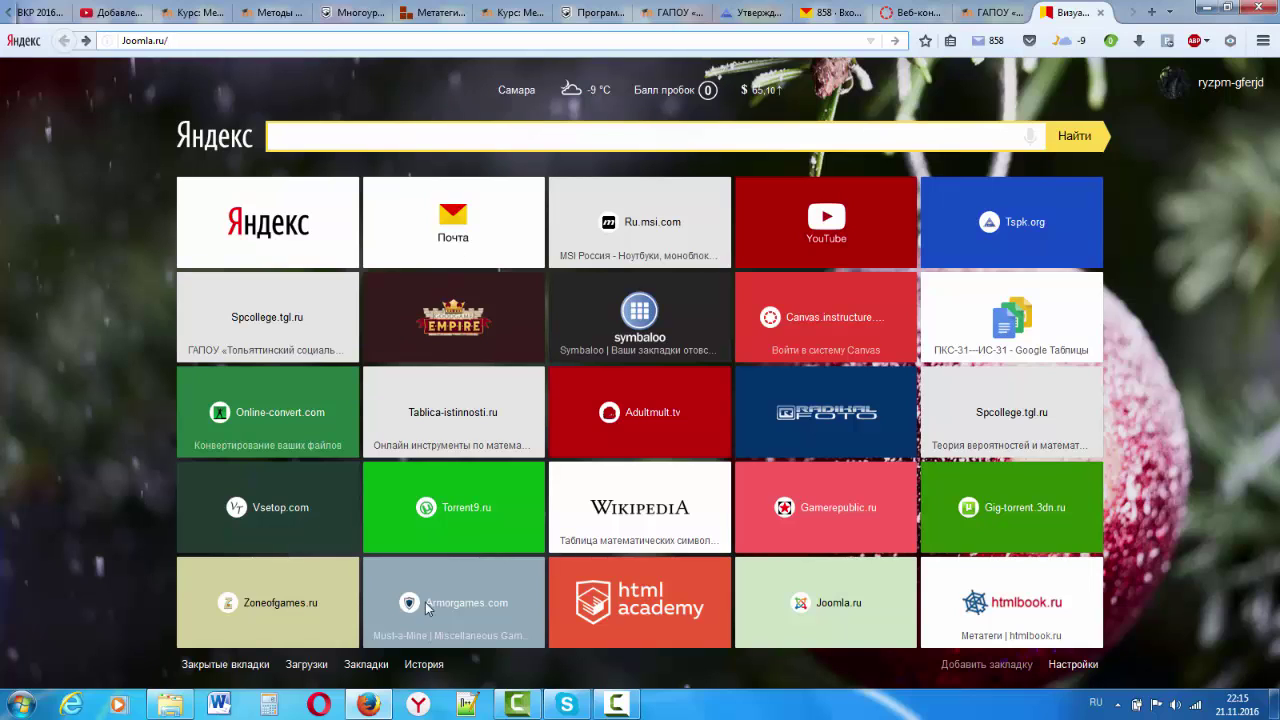
- Bring back the home folder window, return to drive C:, and retrace the path through WebServers to home
mouse_move(581, 700)
mouse_move(172, 708)
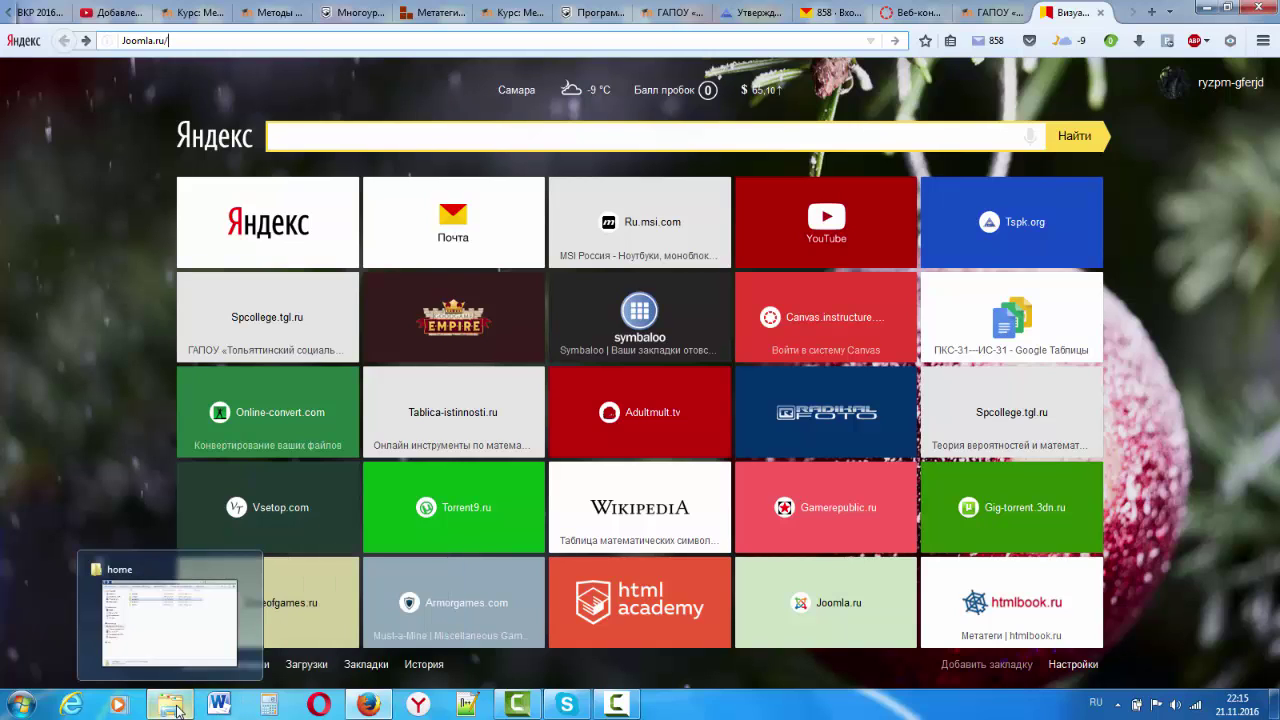
left_click(172, 706)
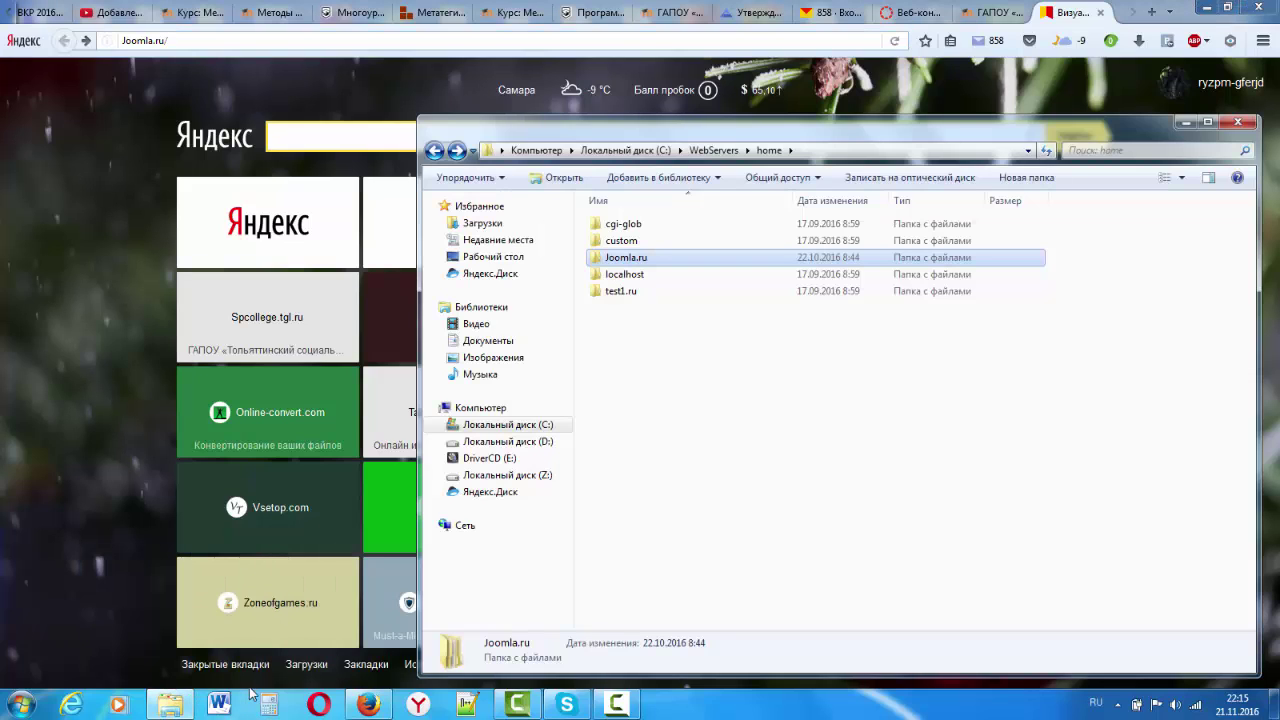
left_click(434, 150)
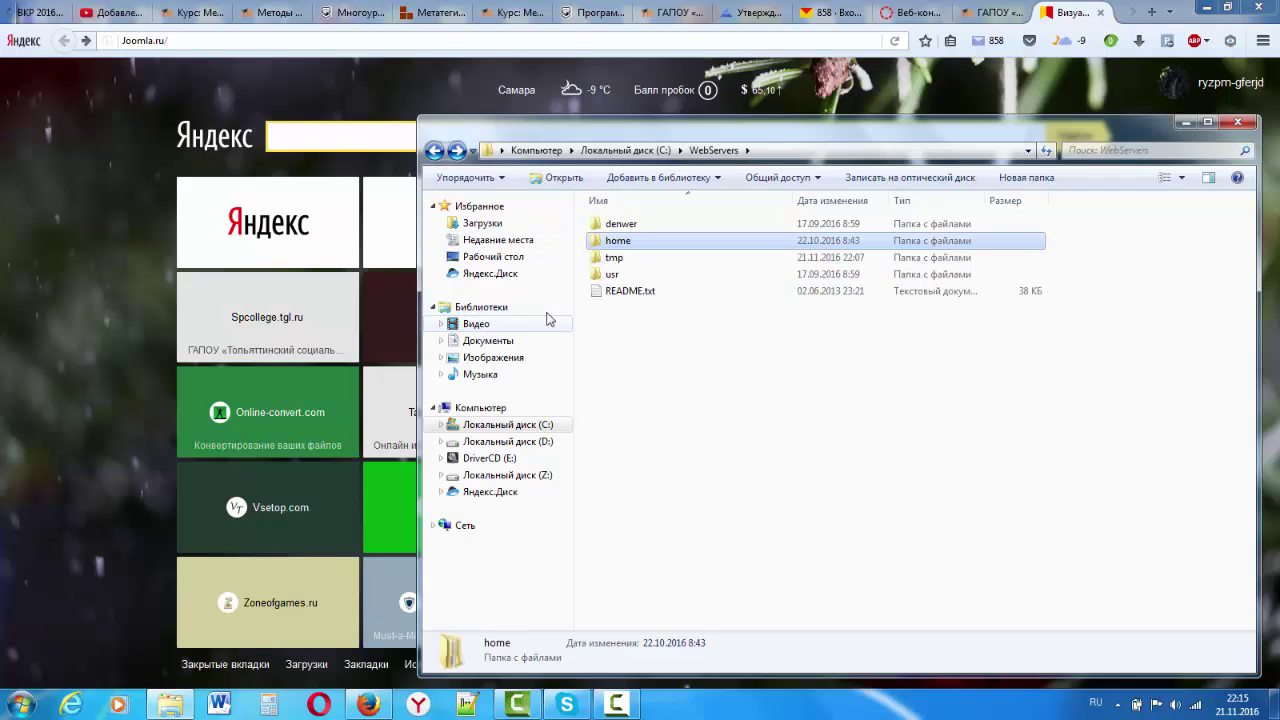
left_click(434, 150)
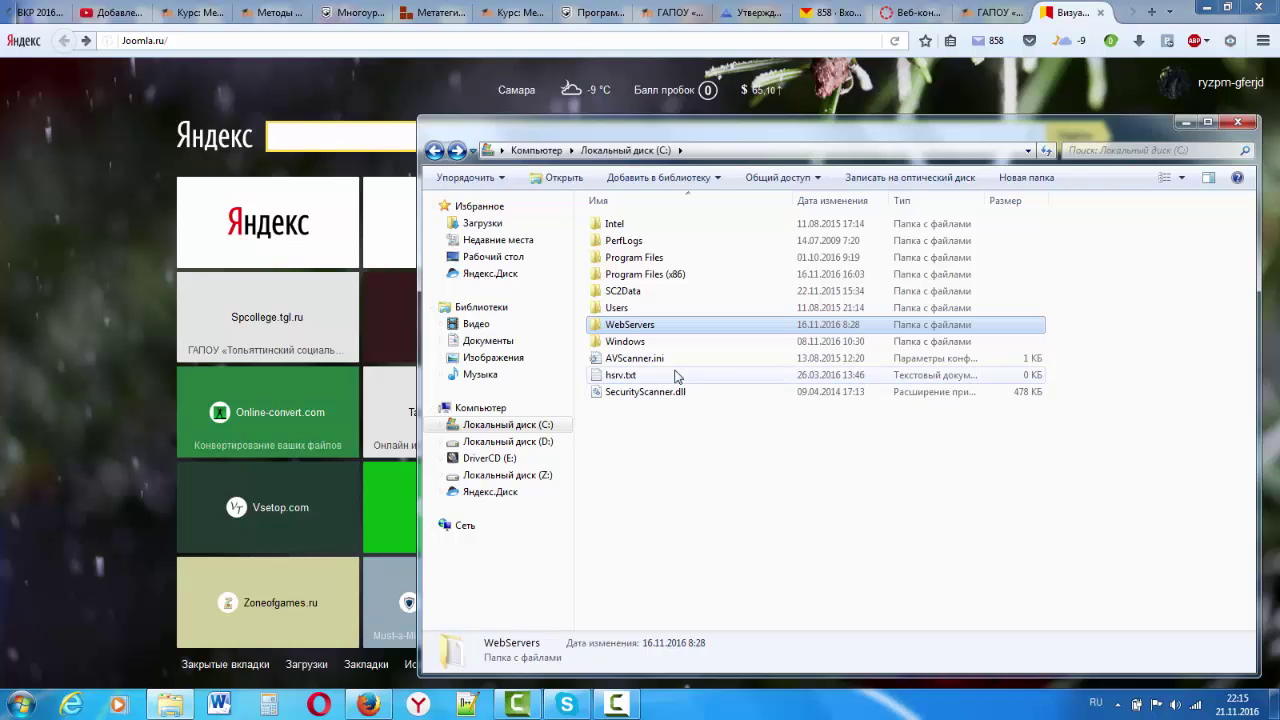
double_click(657, 330)
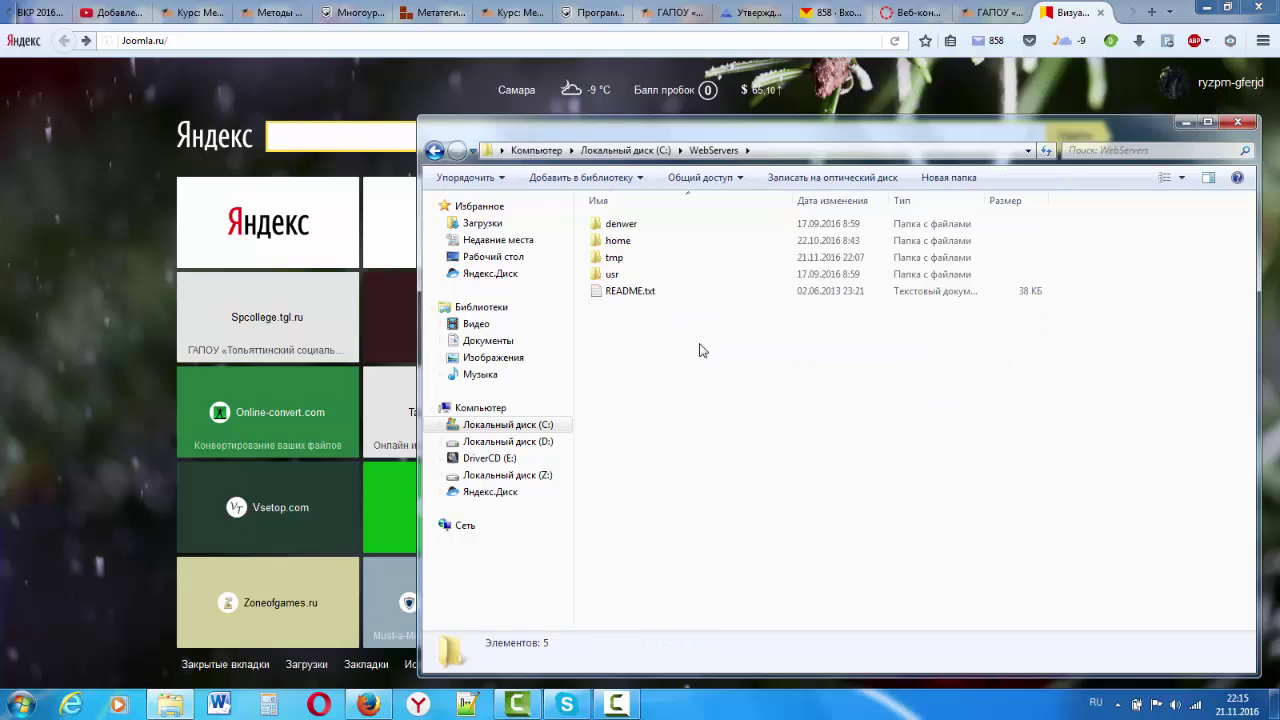
double_click(644, 240)
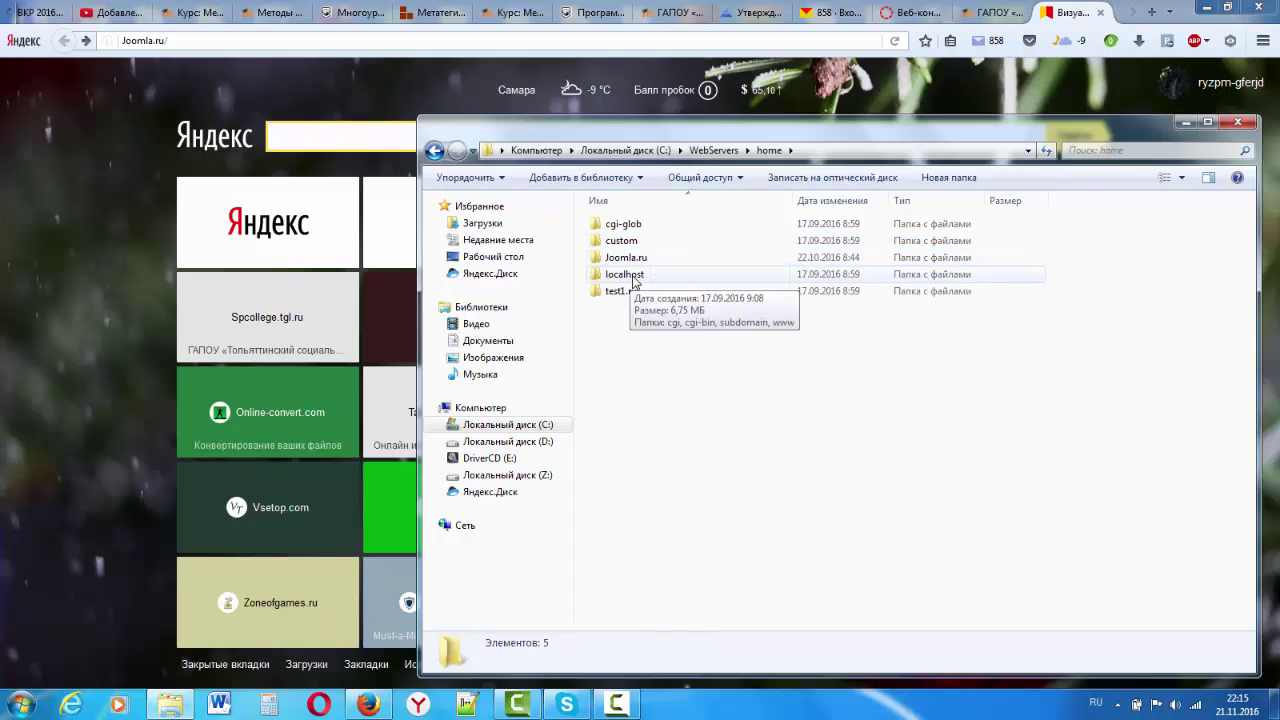
- Copy the localhost folder's name text from the home folder
left_click(633, 277)
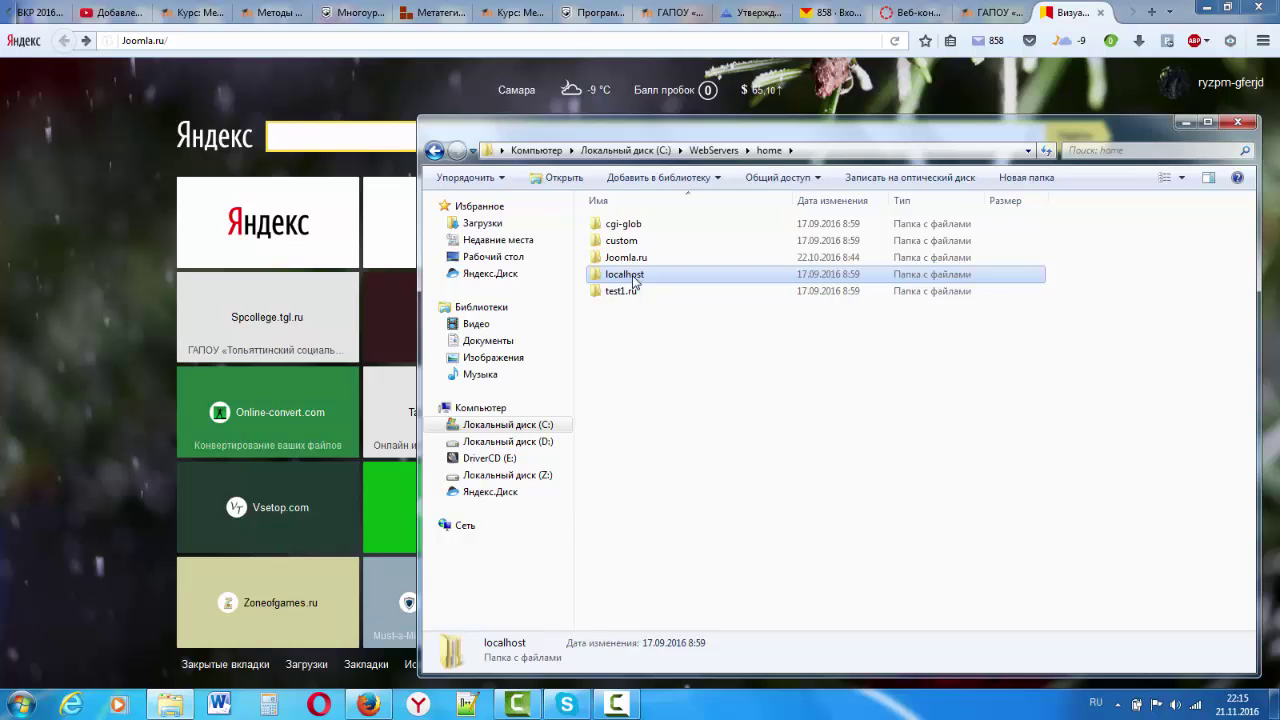
left_click(633, 280)
right_click(632, 277)
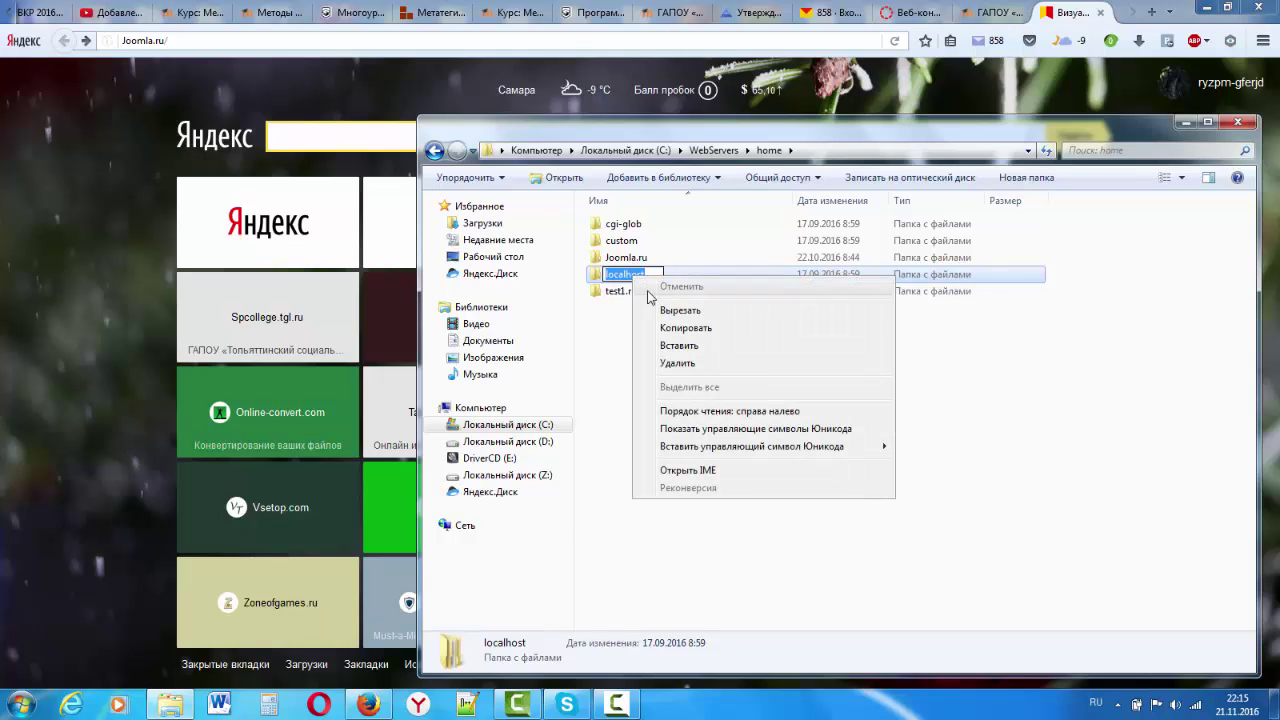
left_click(708, 330)
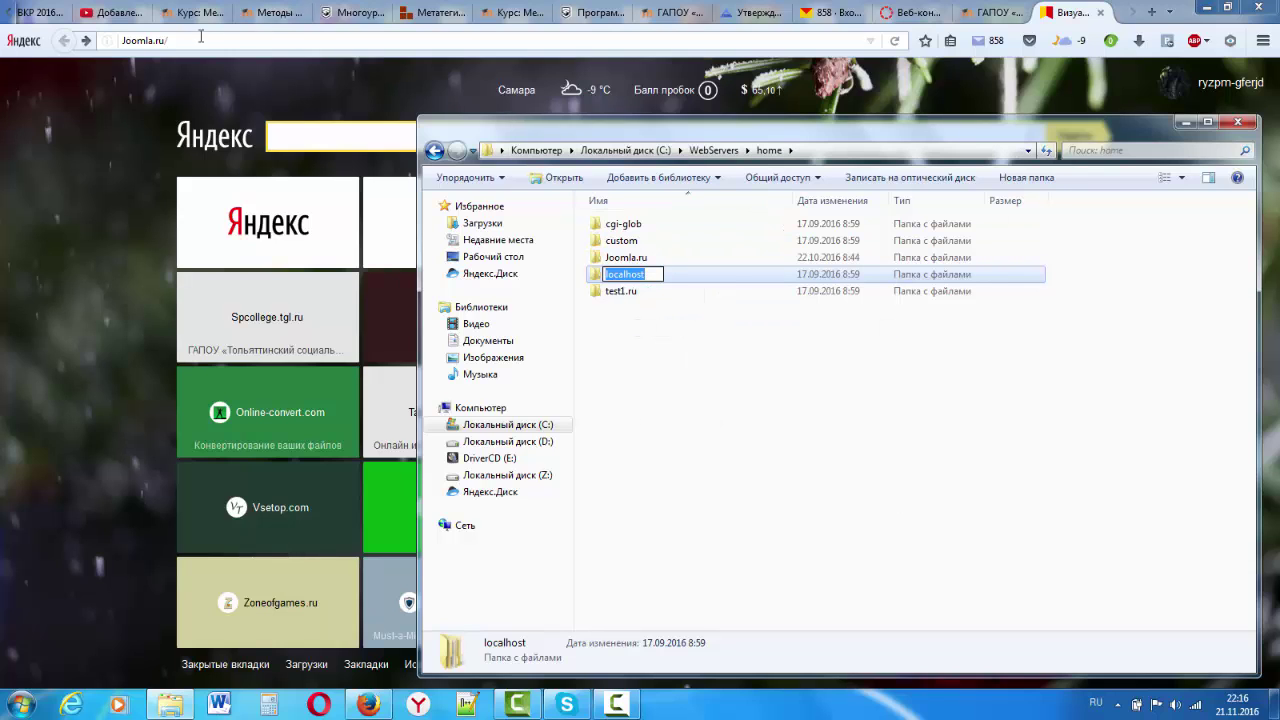
- In Firefox, insert the copied name and a slash before Joomla.ru/ so the address reads localhost/Joomla.ru/
left_click(124, 41)
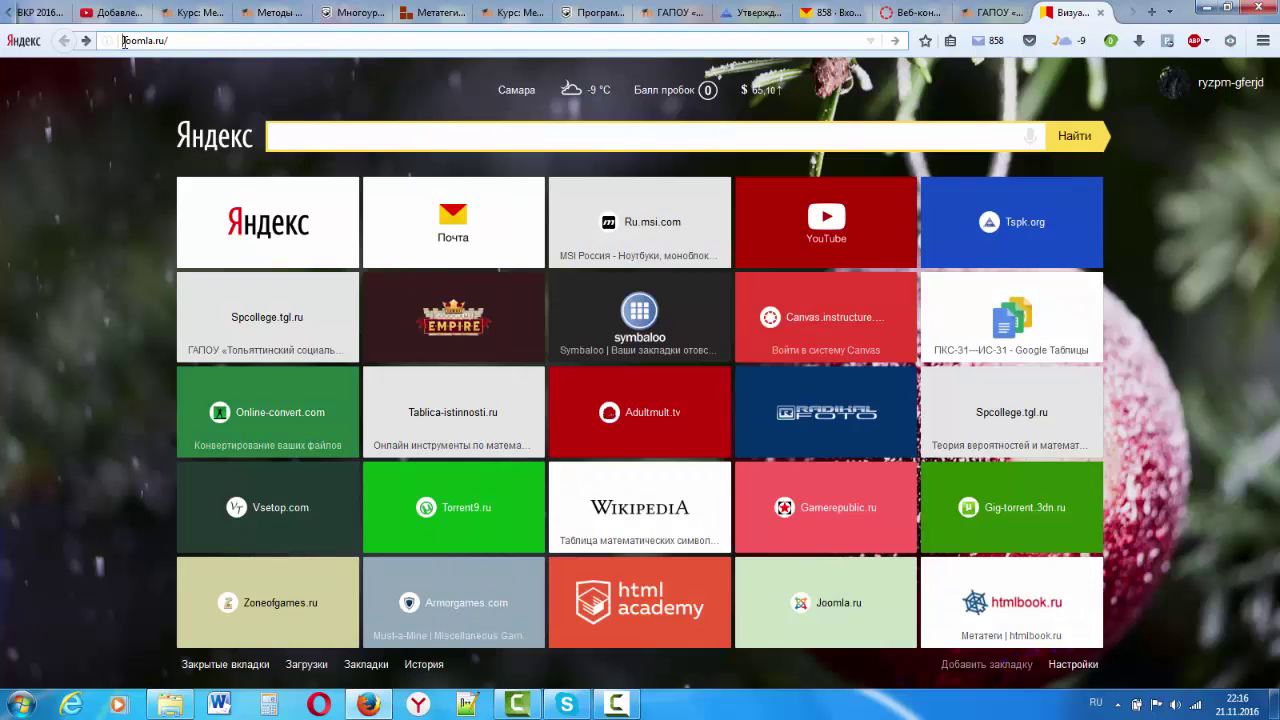
right_click(124, 41)
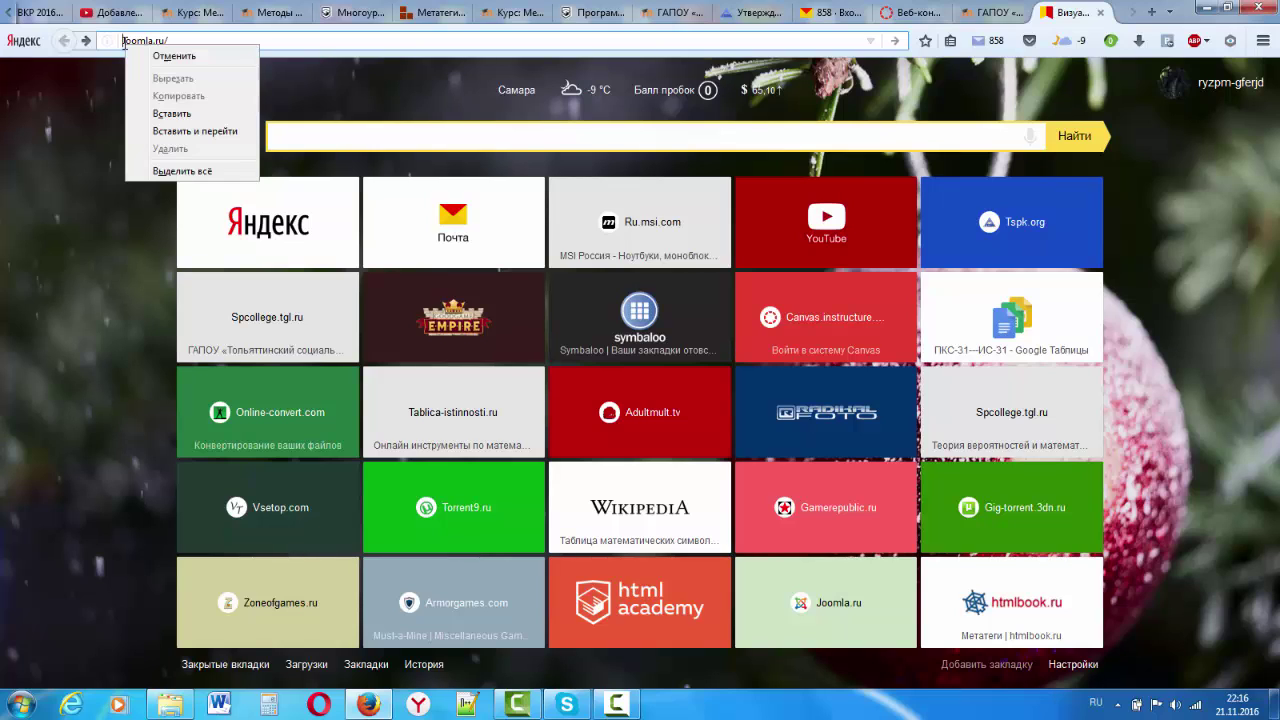
left_click(172, 113)
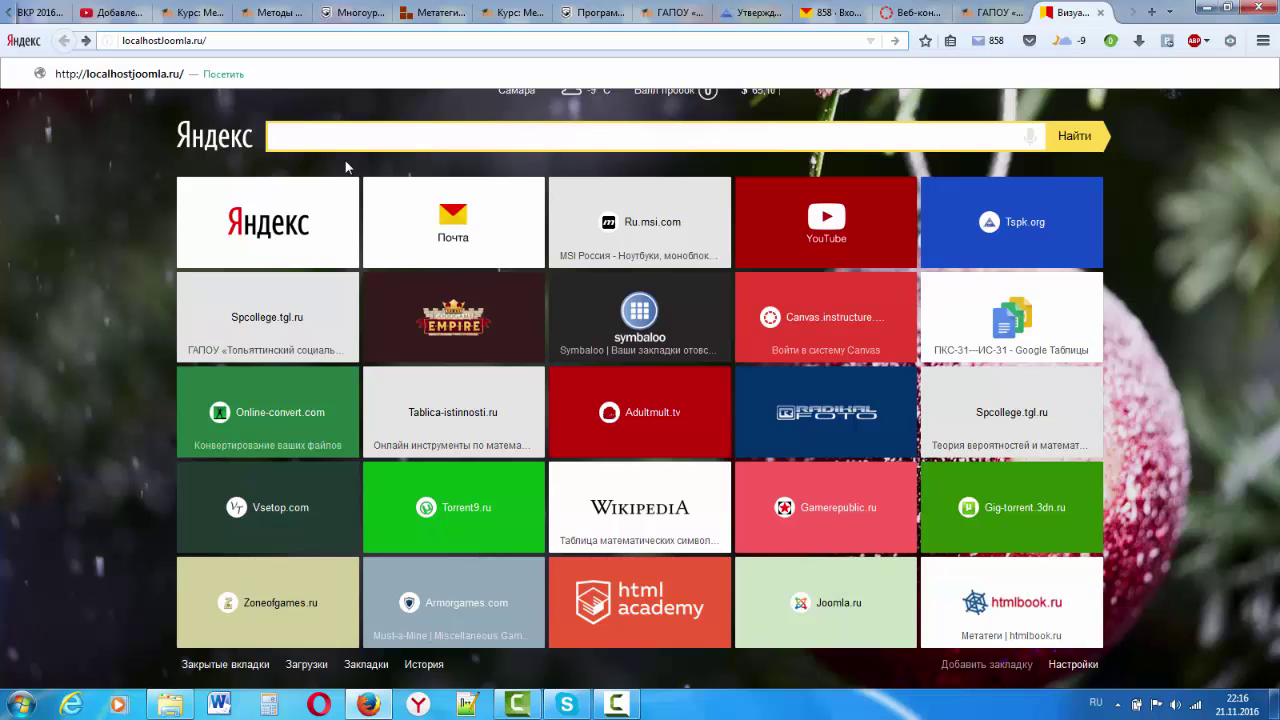
type("/")
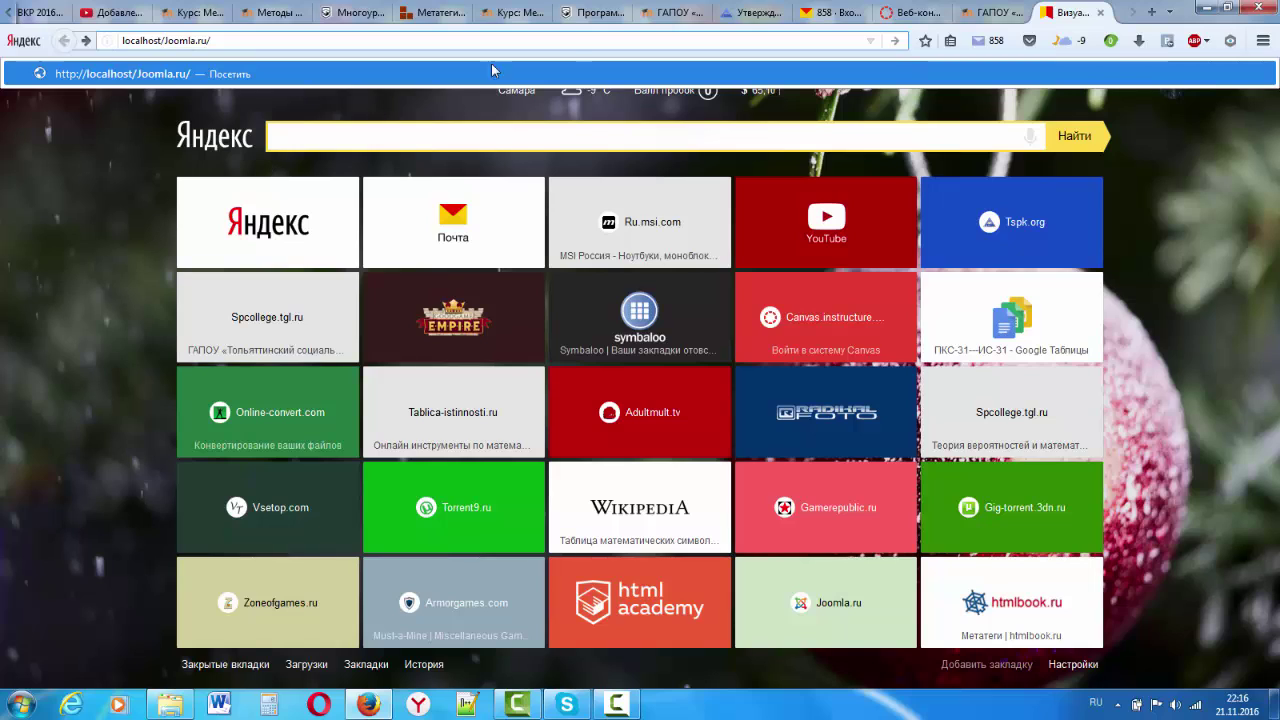
key("Escape")
- Copy the whole address localhost/Joomla.ru/ and load it
left_click(185, 44)
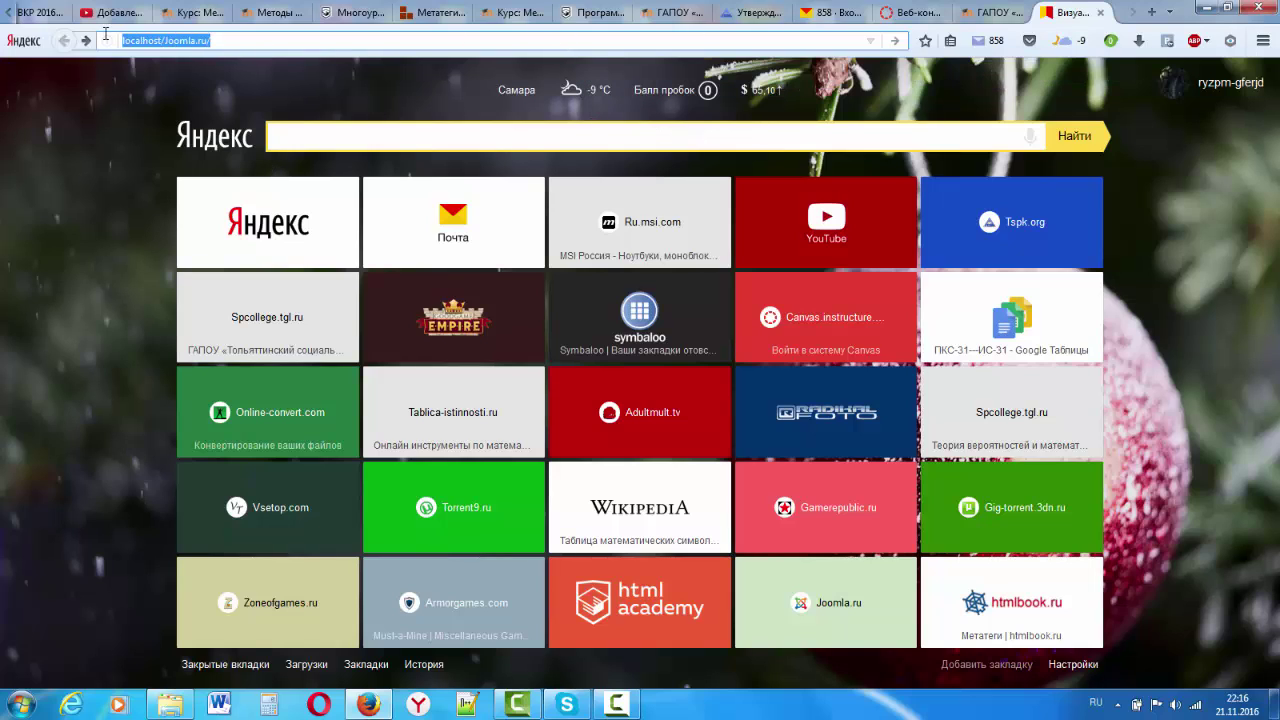
right_click(162, 37)
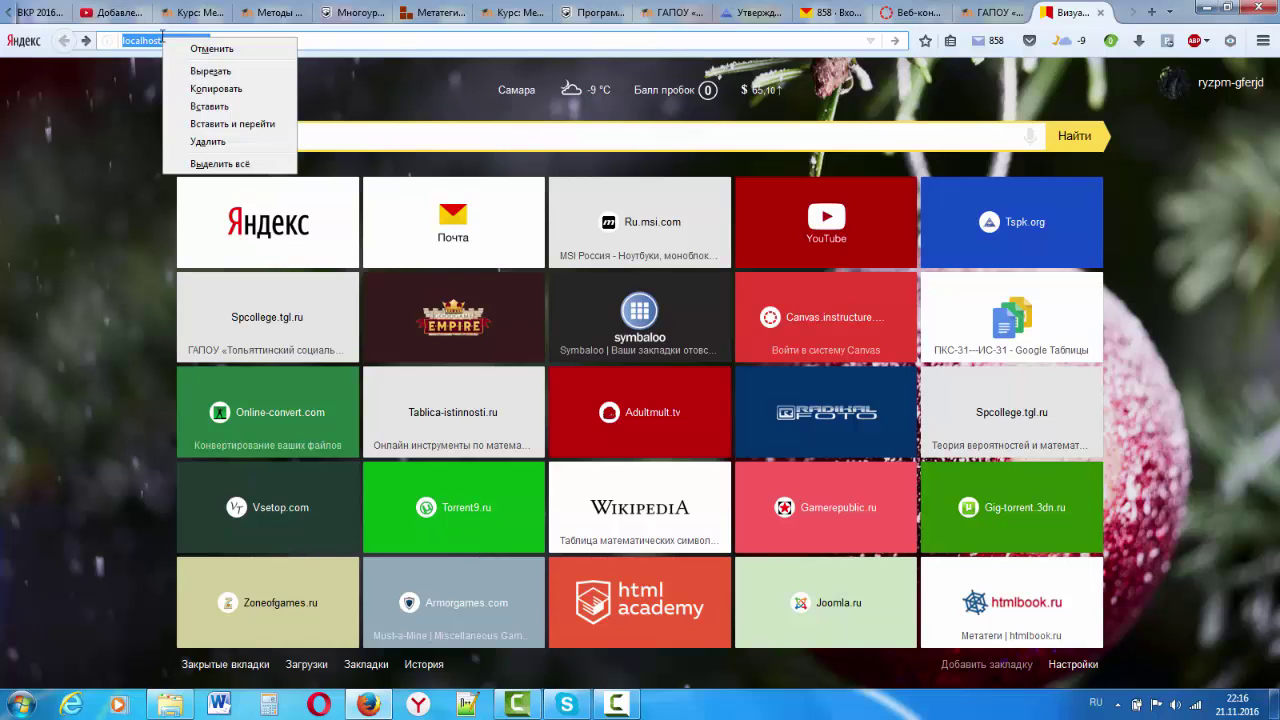
left_click(222, 90)
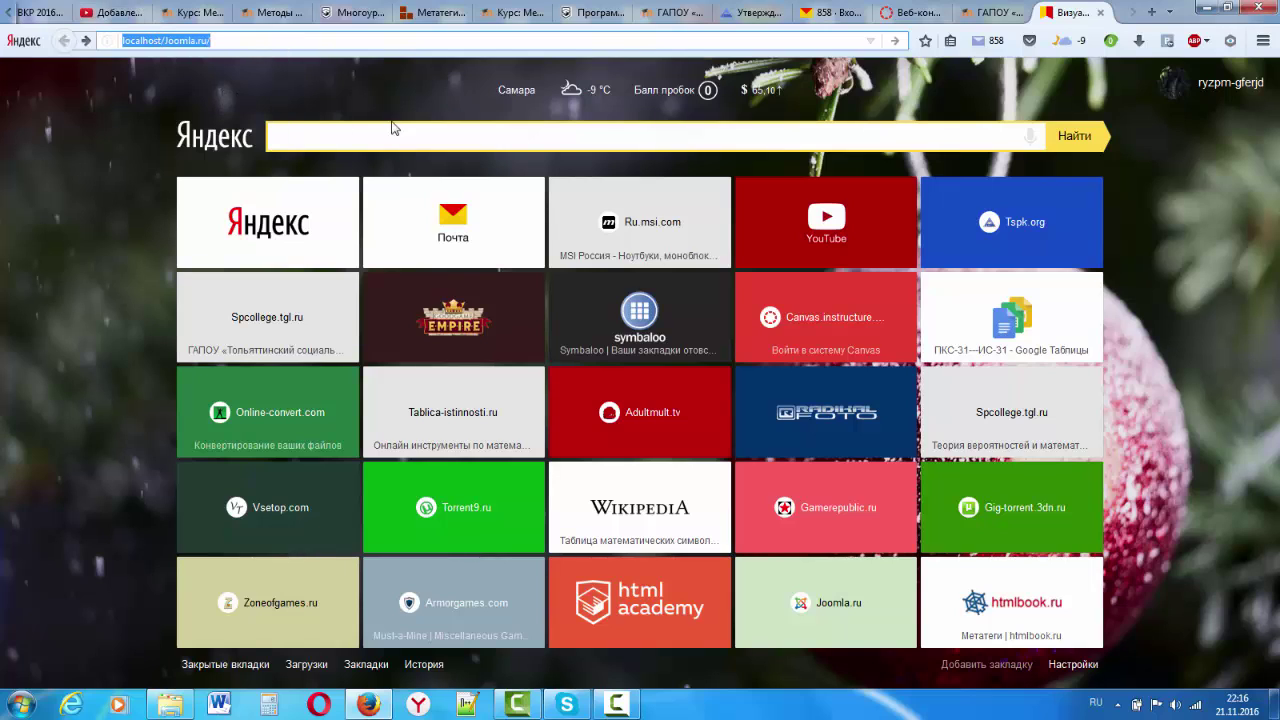
left_click(895, 41)
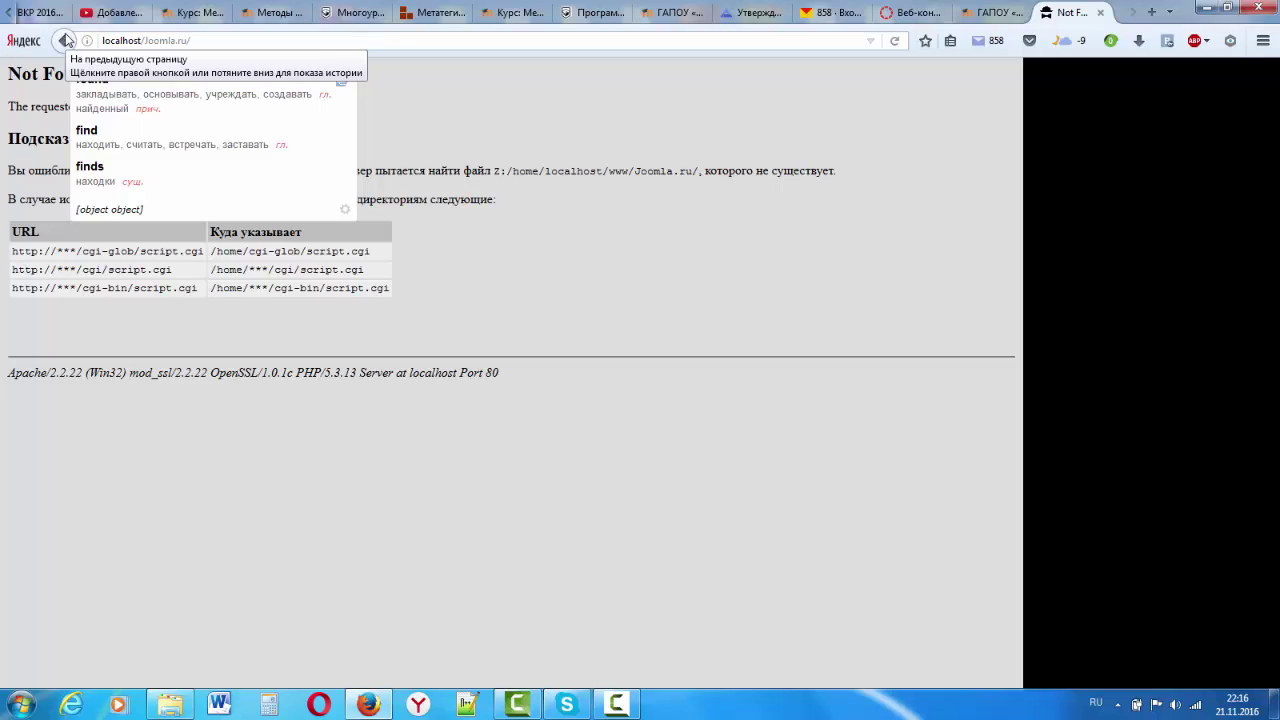
- Load the copied localhost/Joomla.ru/ address again from the start page and highlight the path /home/localhost/www/Joomla.ru/ in Denwer's hint
left_click(66, 40)
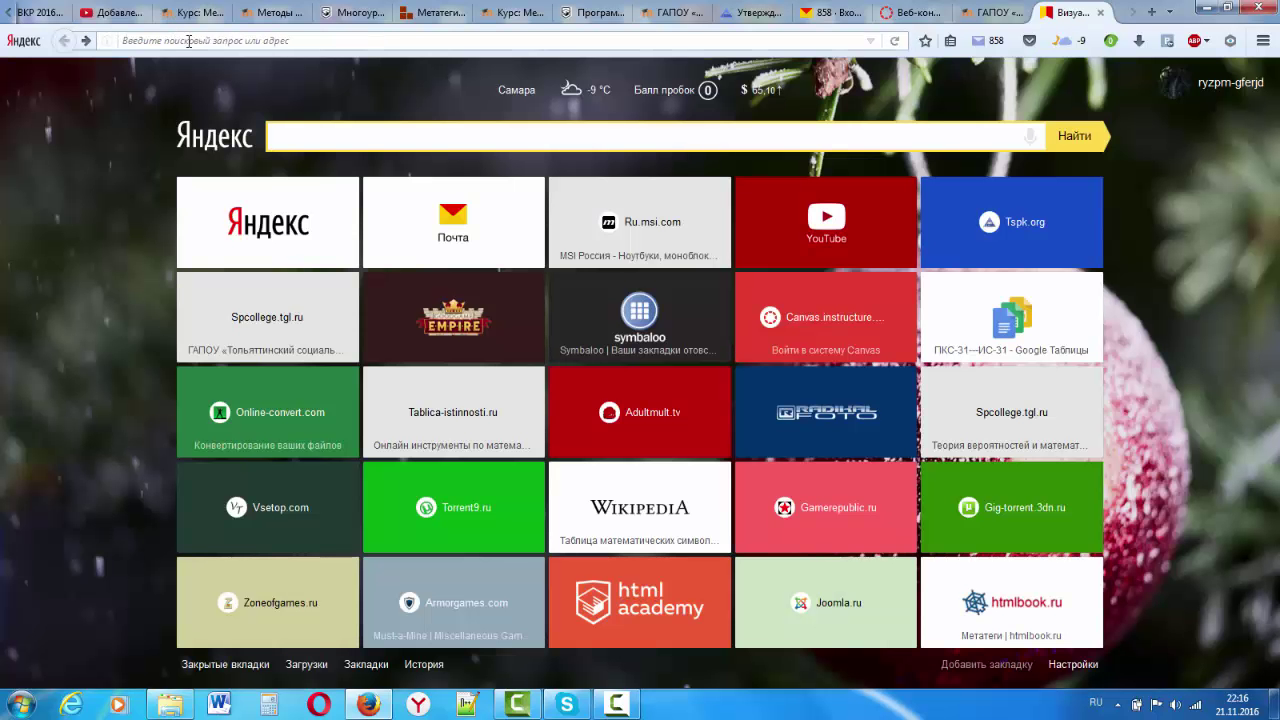
left_click(189, 41)
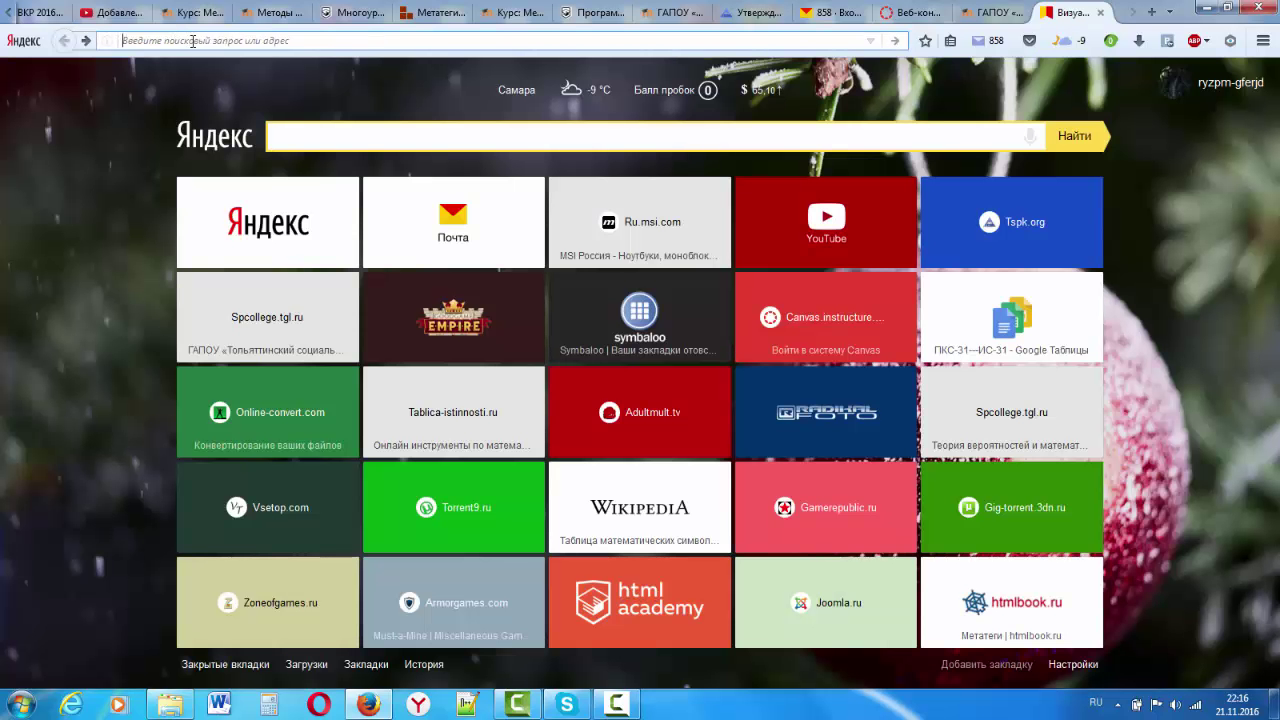
right_click(191, 42)
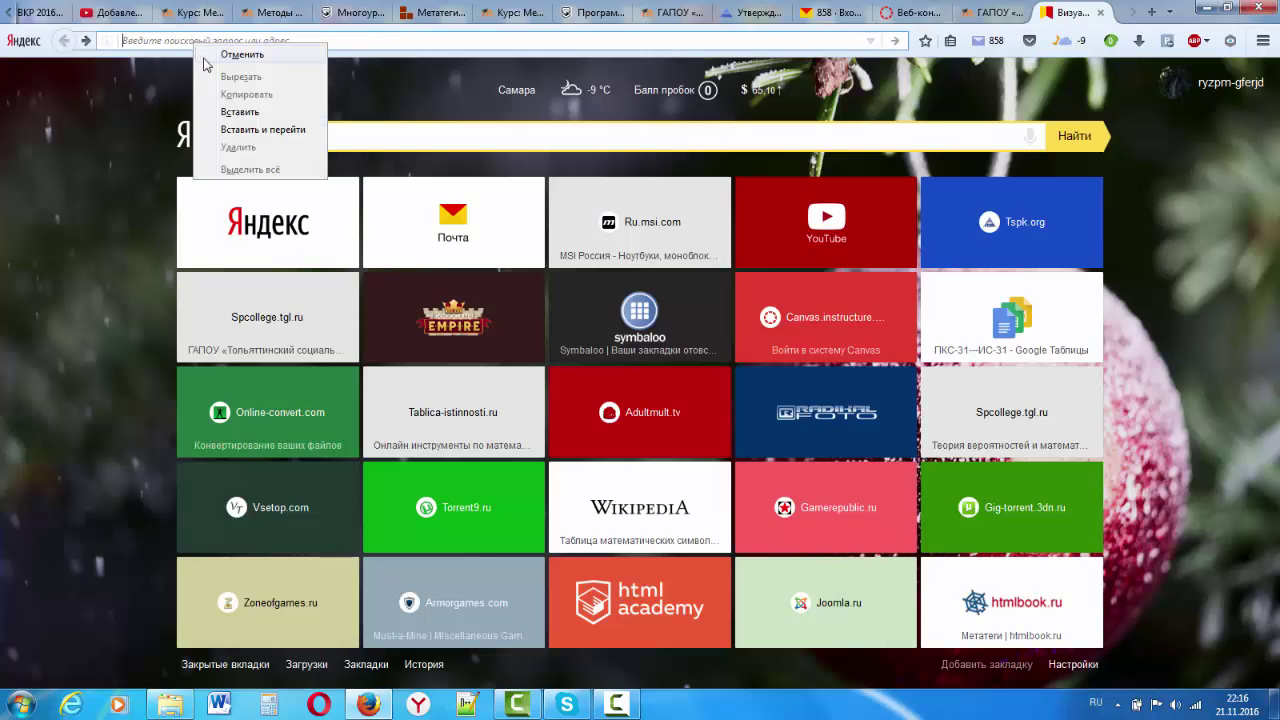
left_click(246, 112)
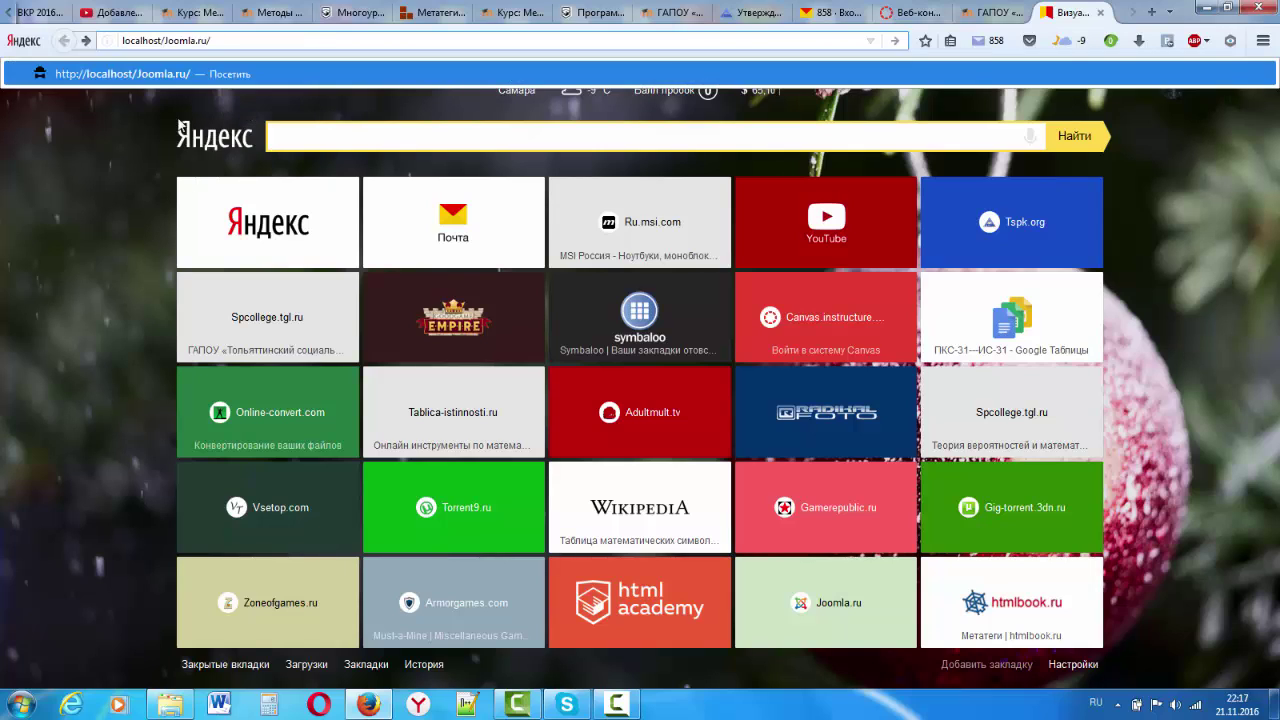
left_click(152, 74)
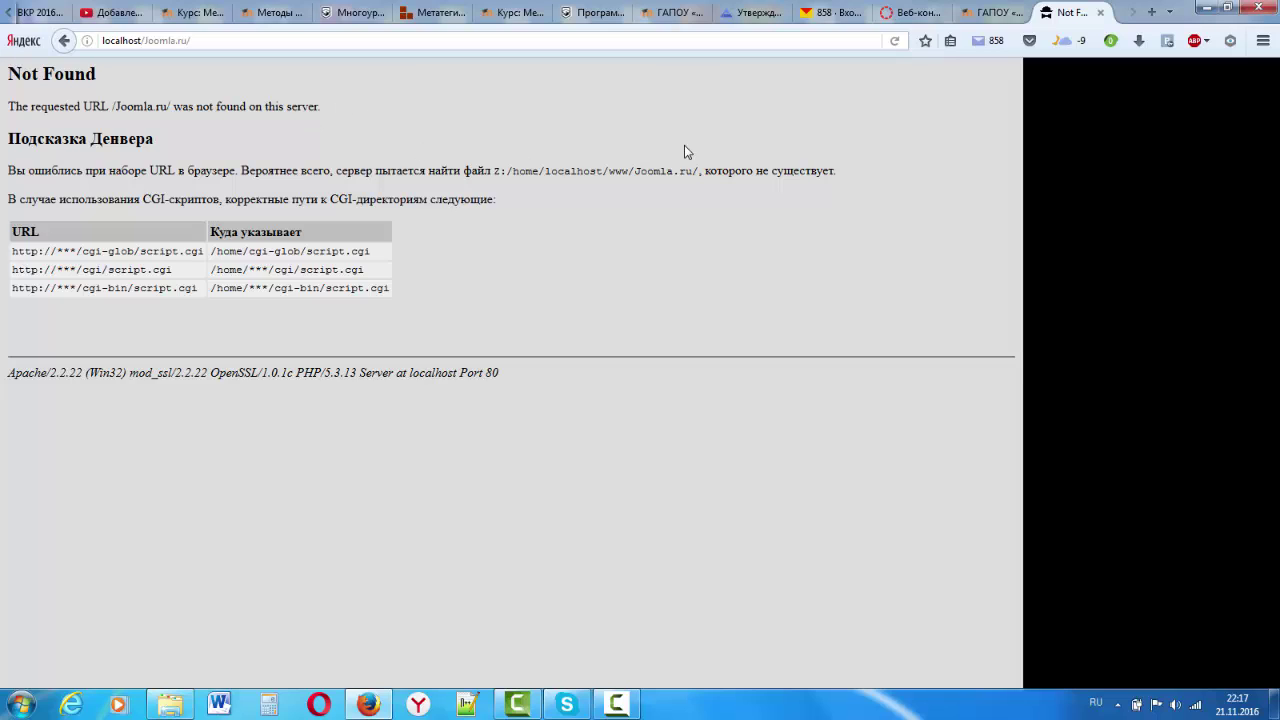
left_click_drag(700, 170, 510, 176)
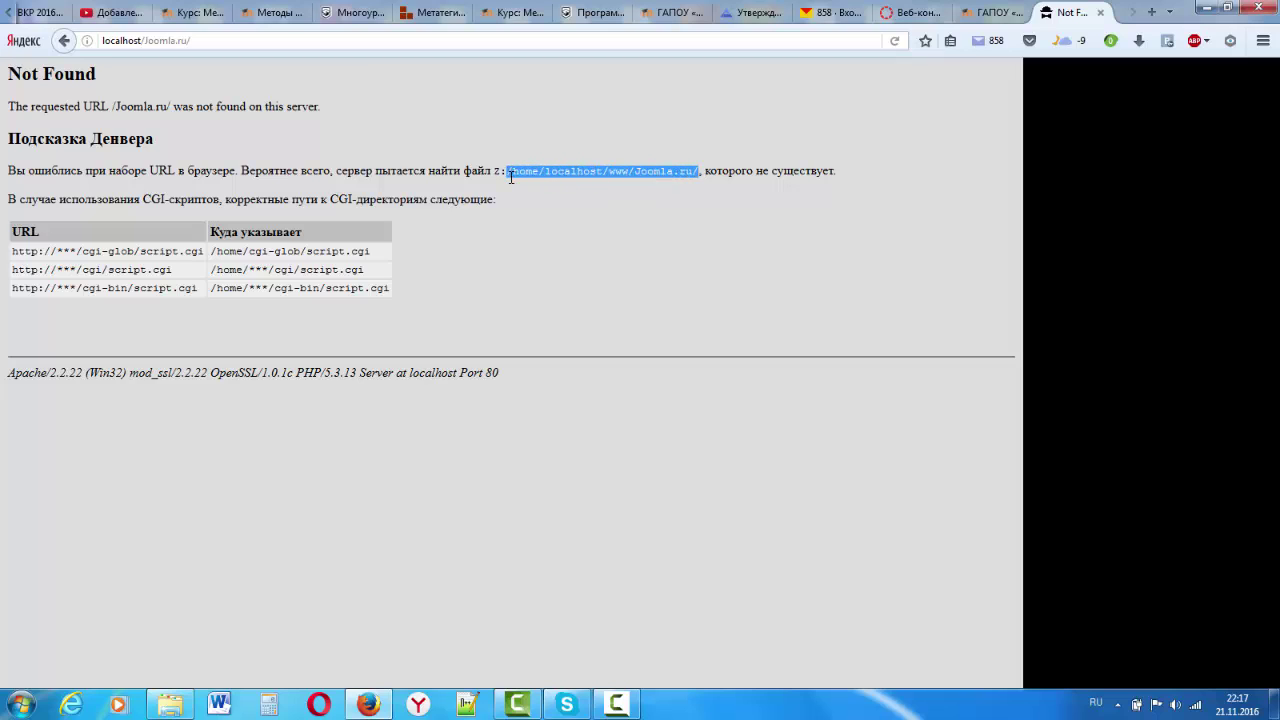